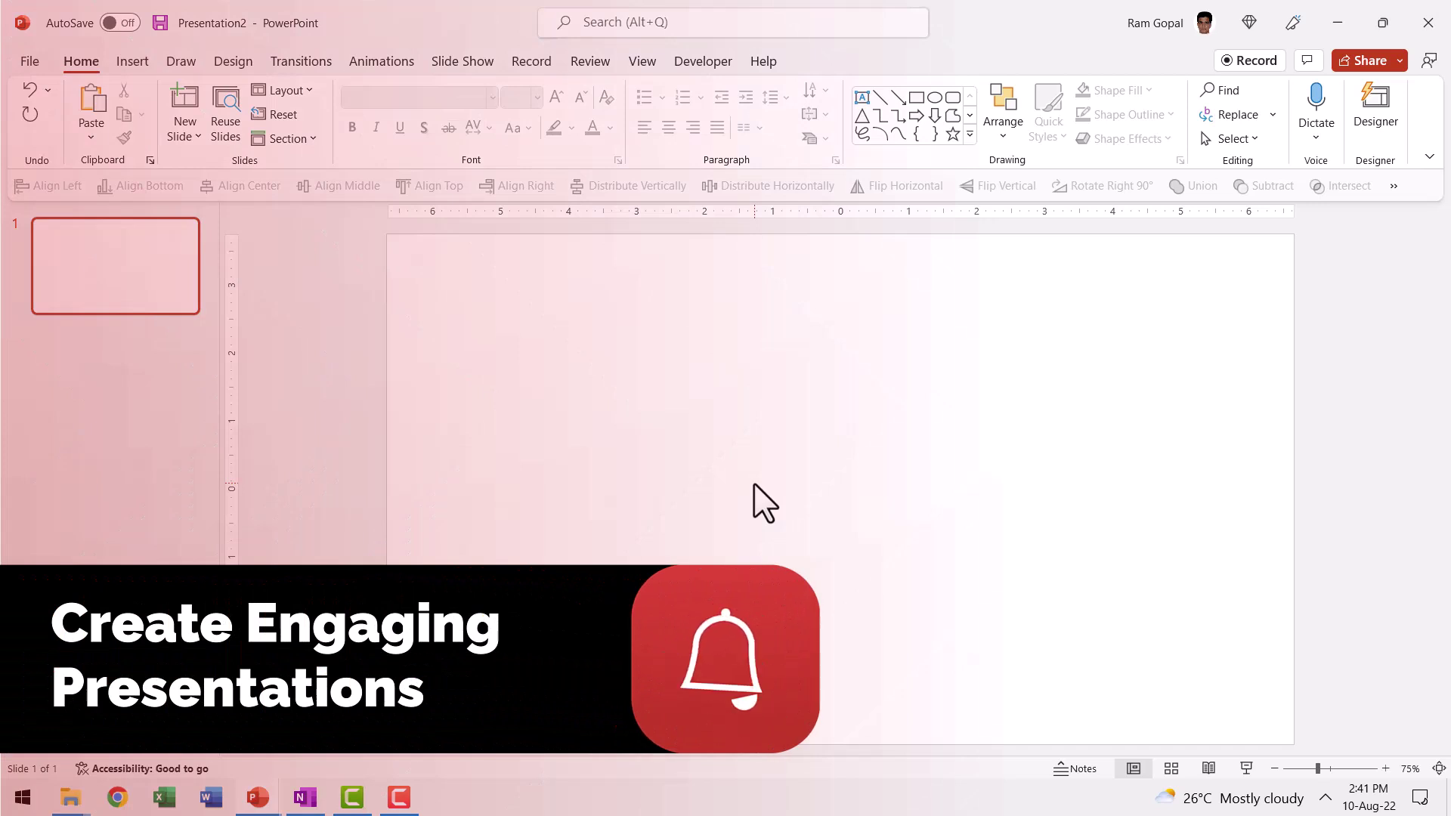
# - Enable the Draw tab through Customize the Ribbon and show its pen tools
pyautogui.click(181, 61)
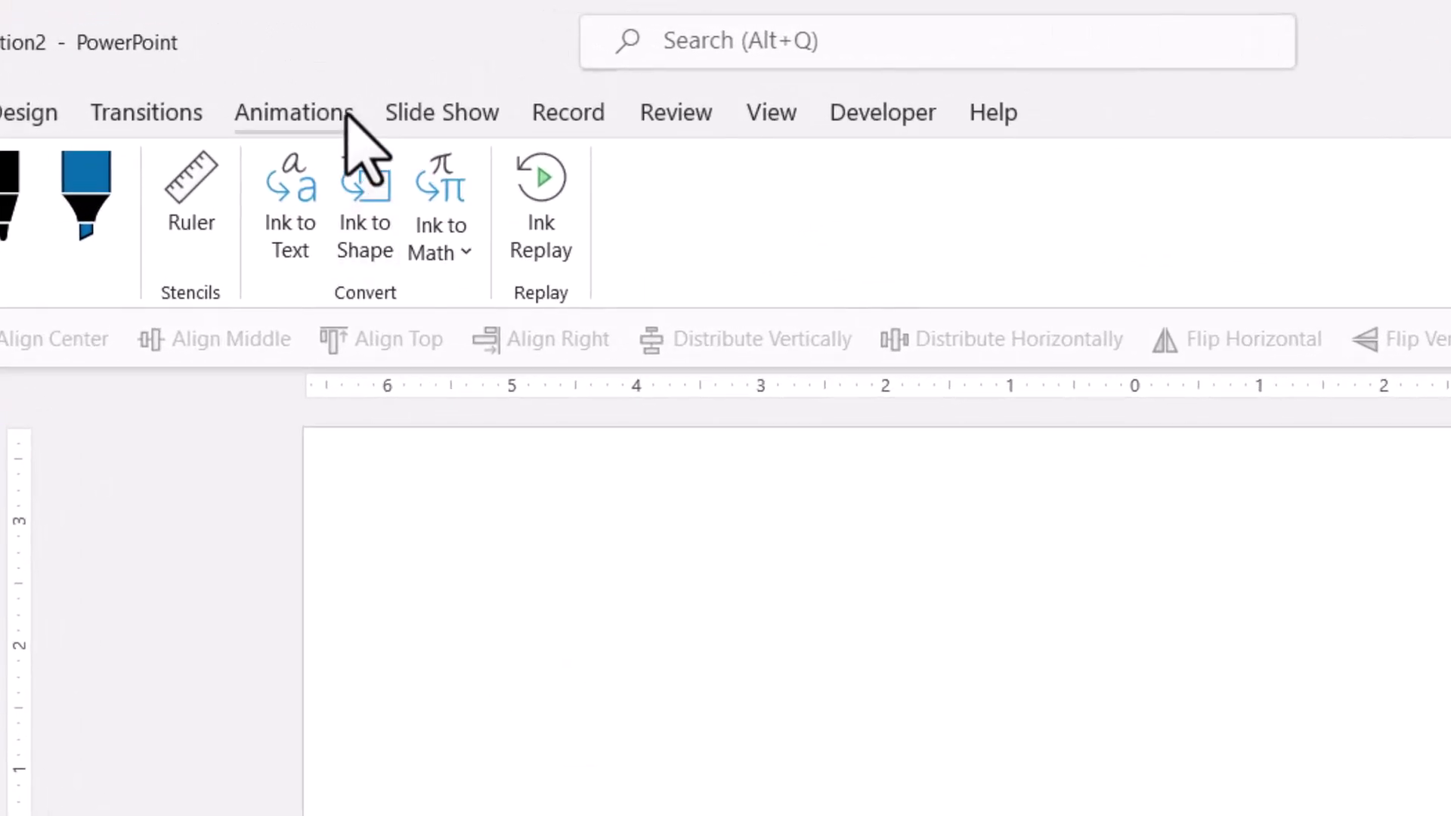
pyautogui.rightClick(345, 120)
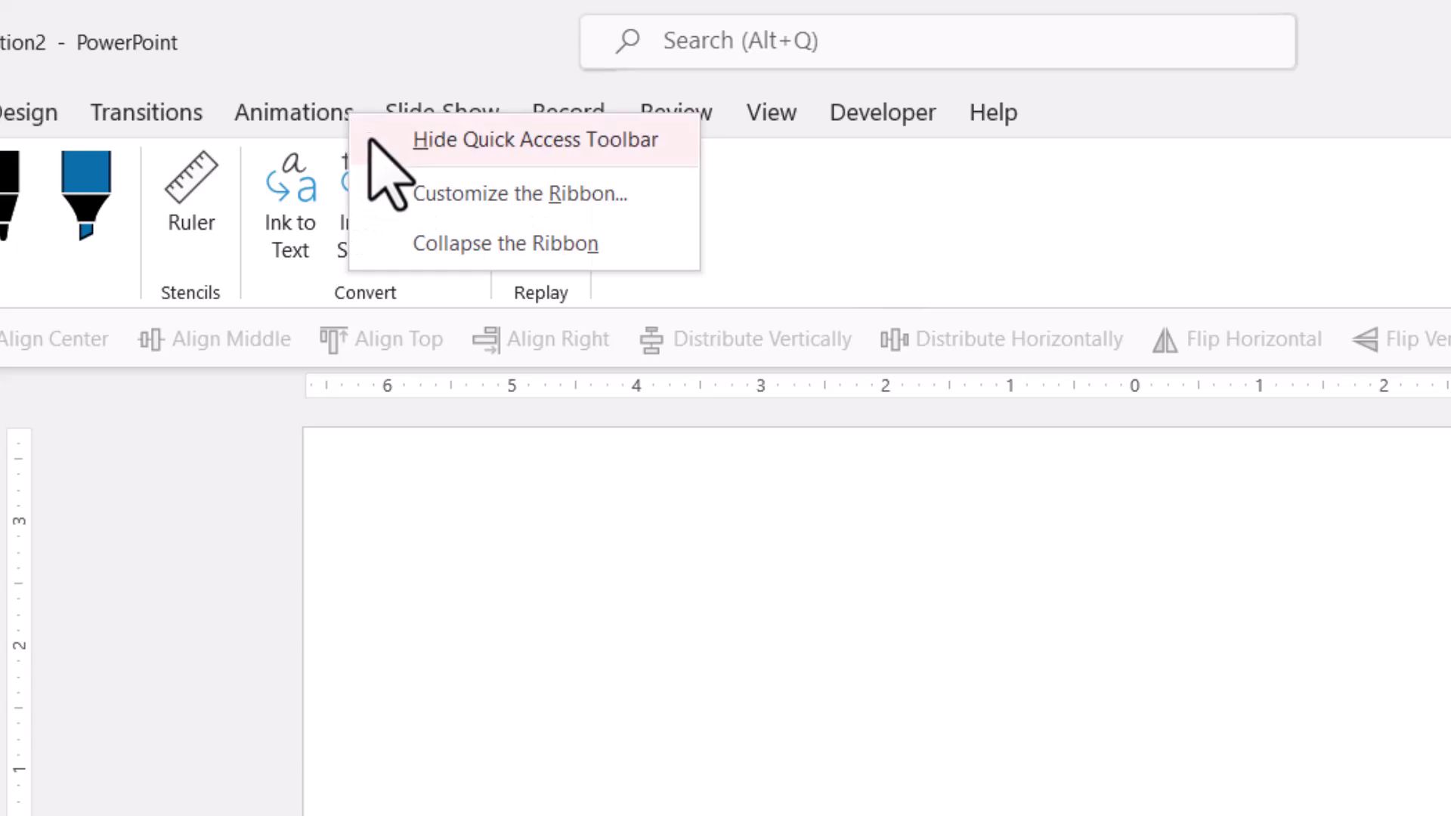
pyautogui.click(519, 193)
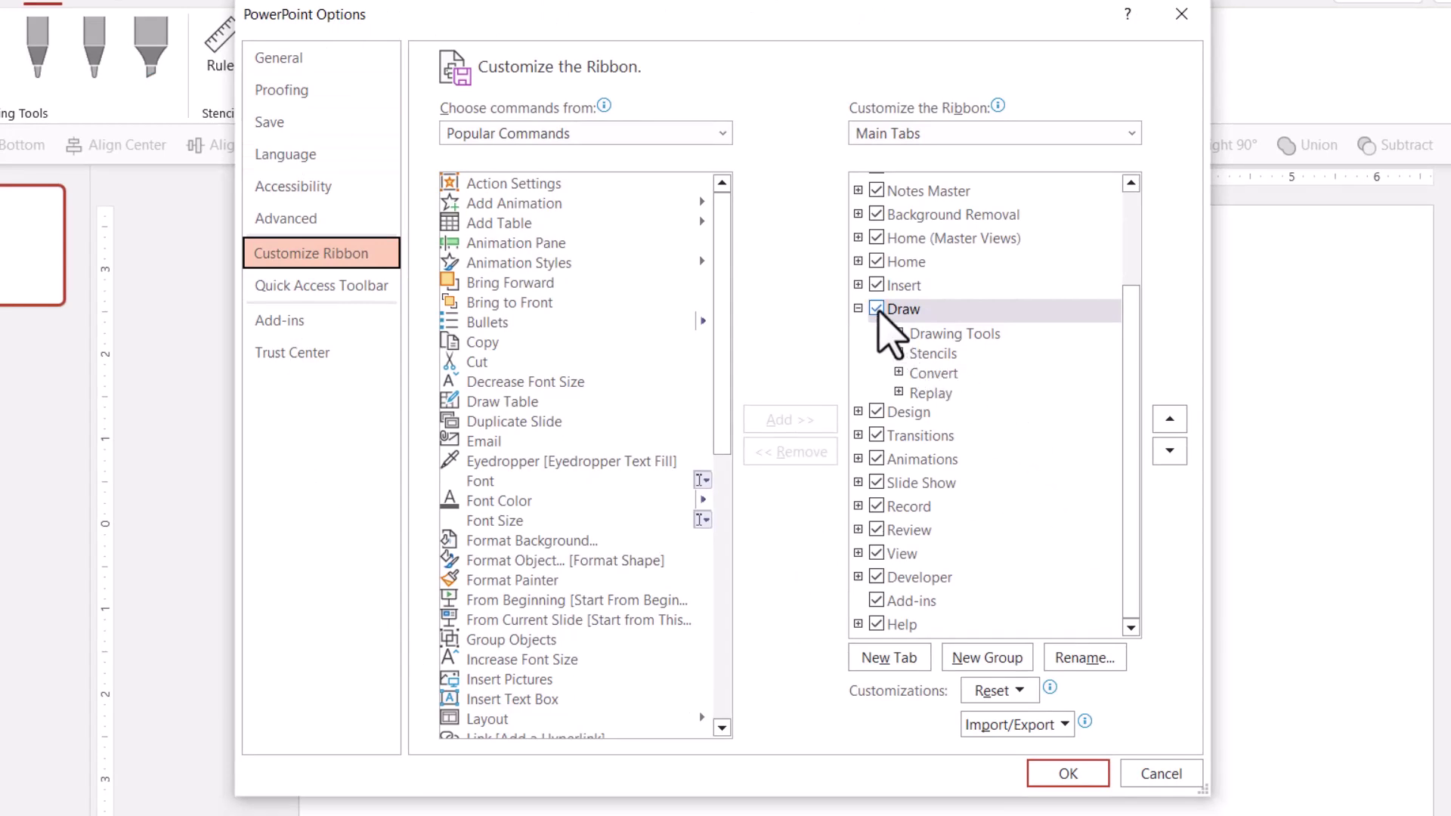
pyautogui.click(878, 310)
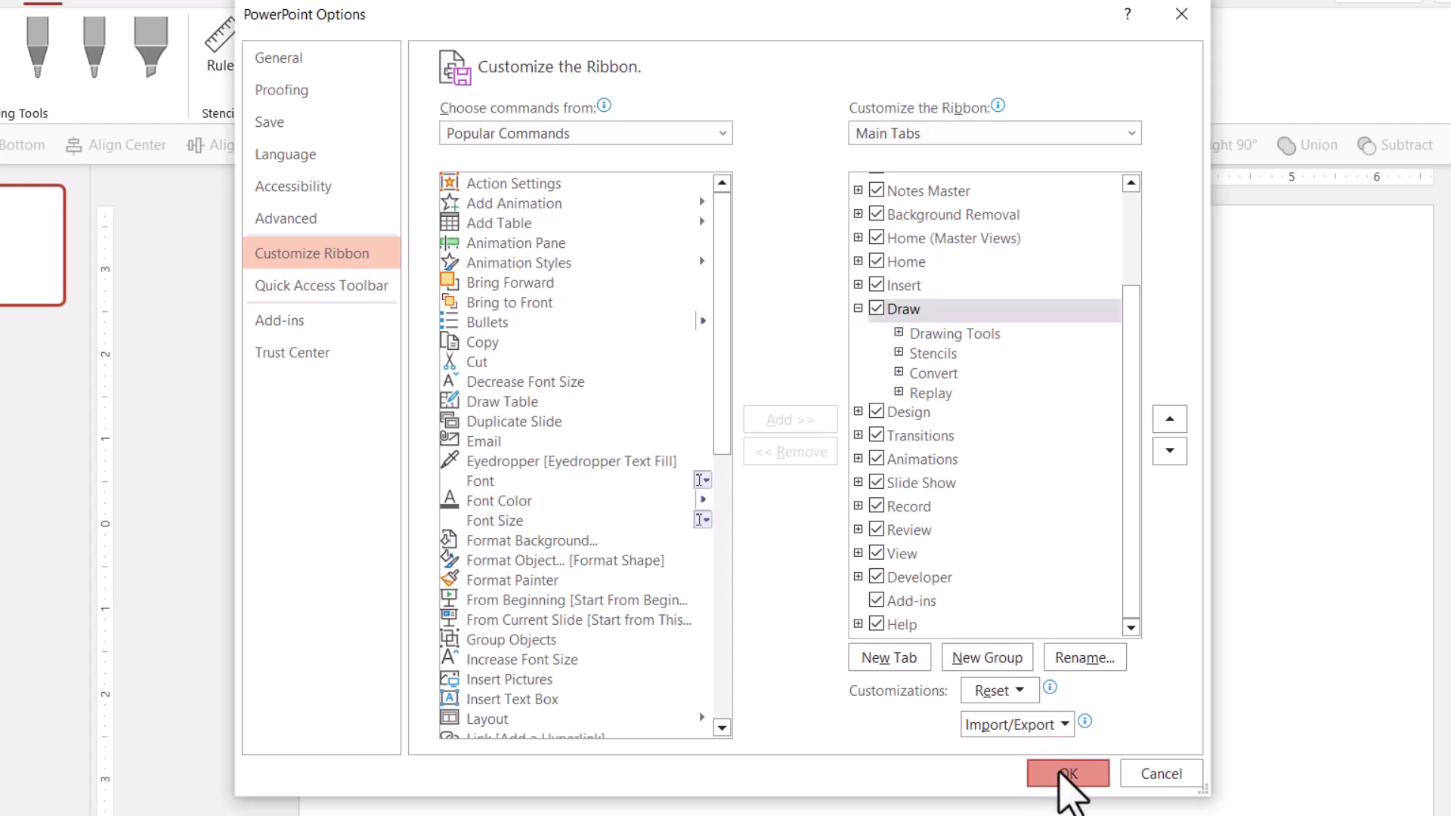
pyautogui.click(1067, 773)
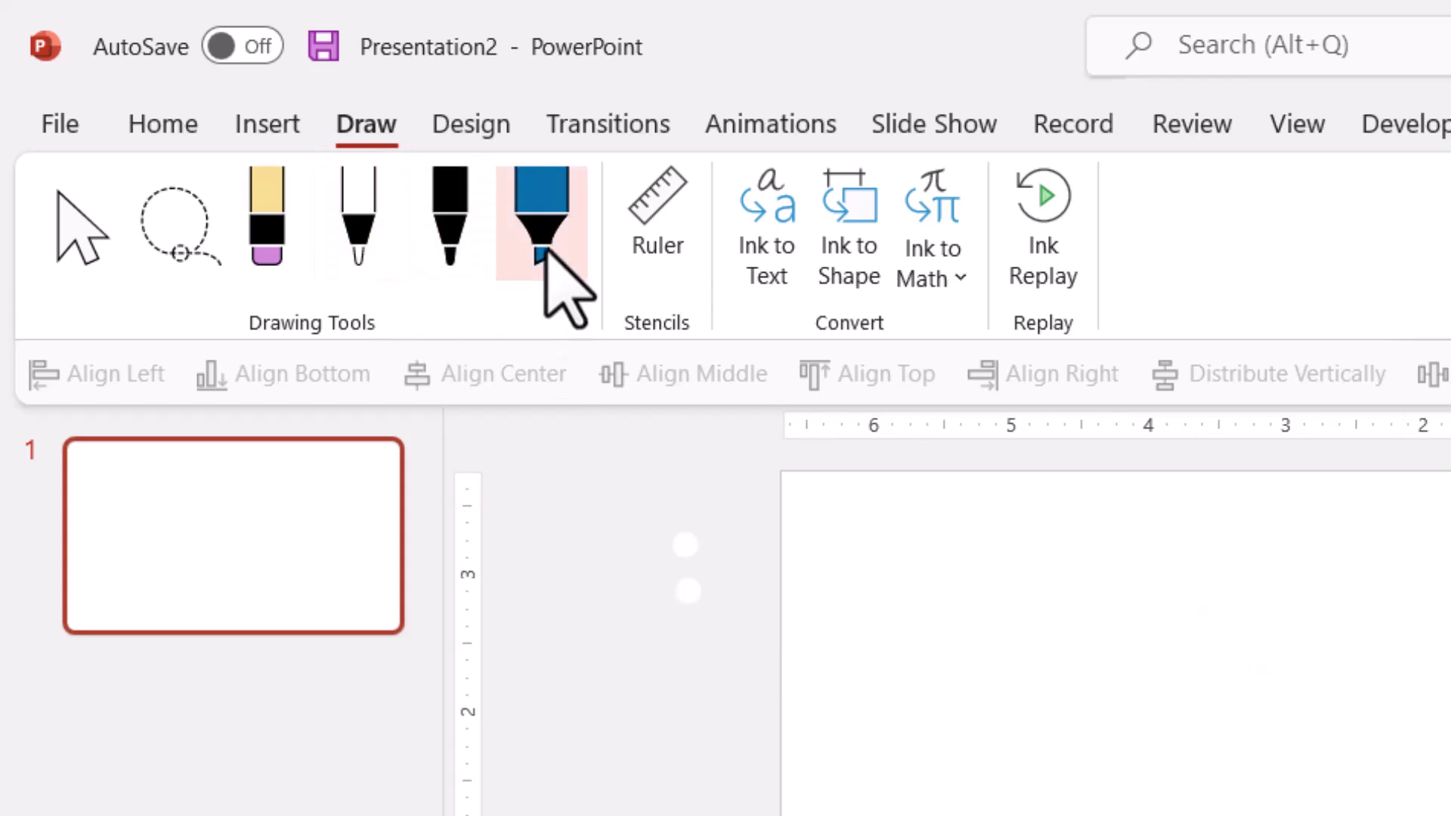
# - Choose the thick black pen and show its thickness and colour dropdown
pyautogui.click(385, 267)
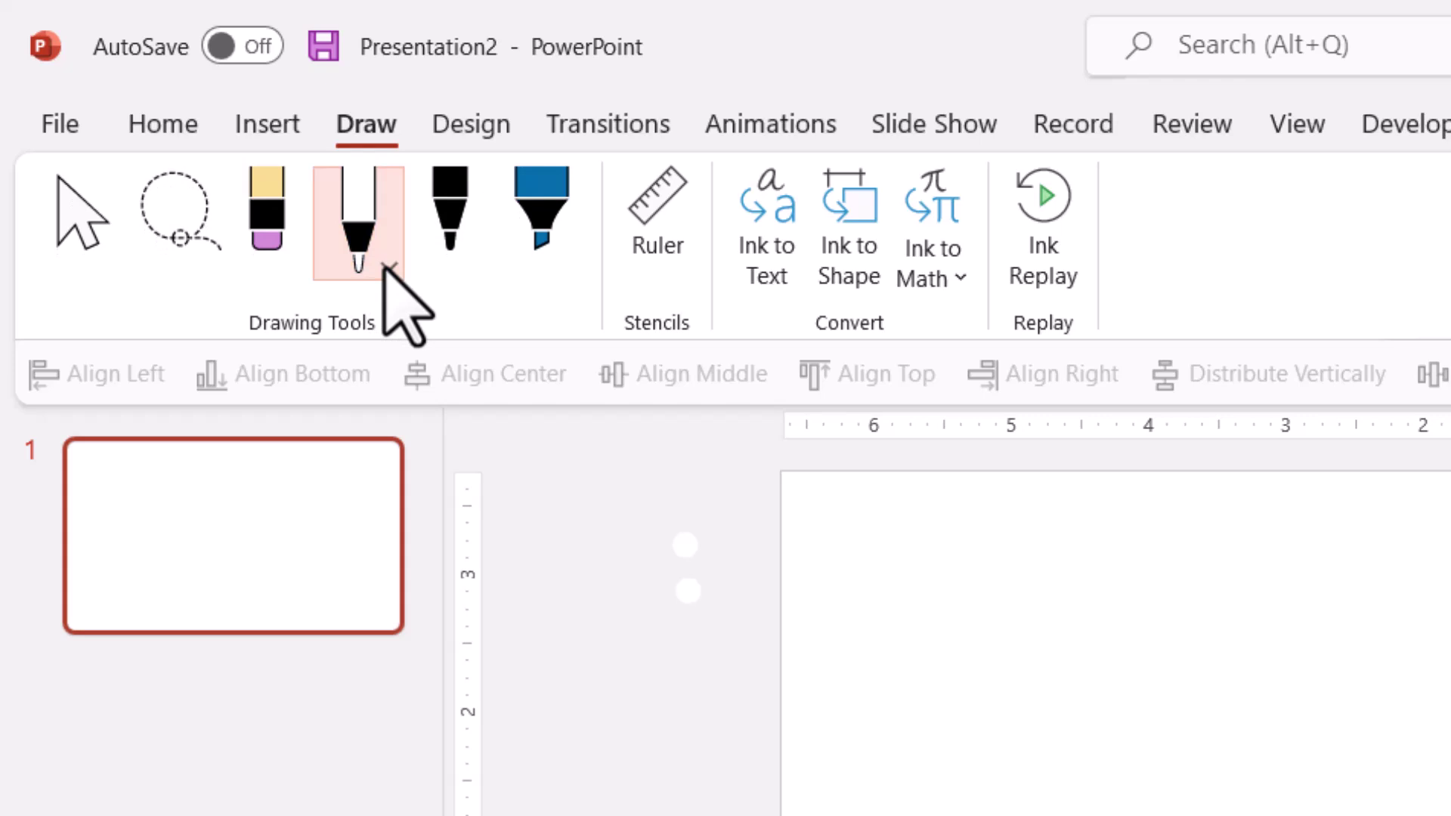
pyautogui.click(389, 268)
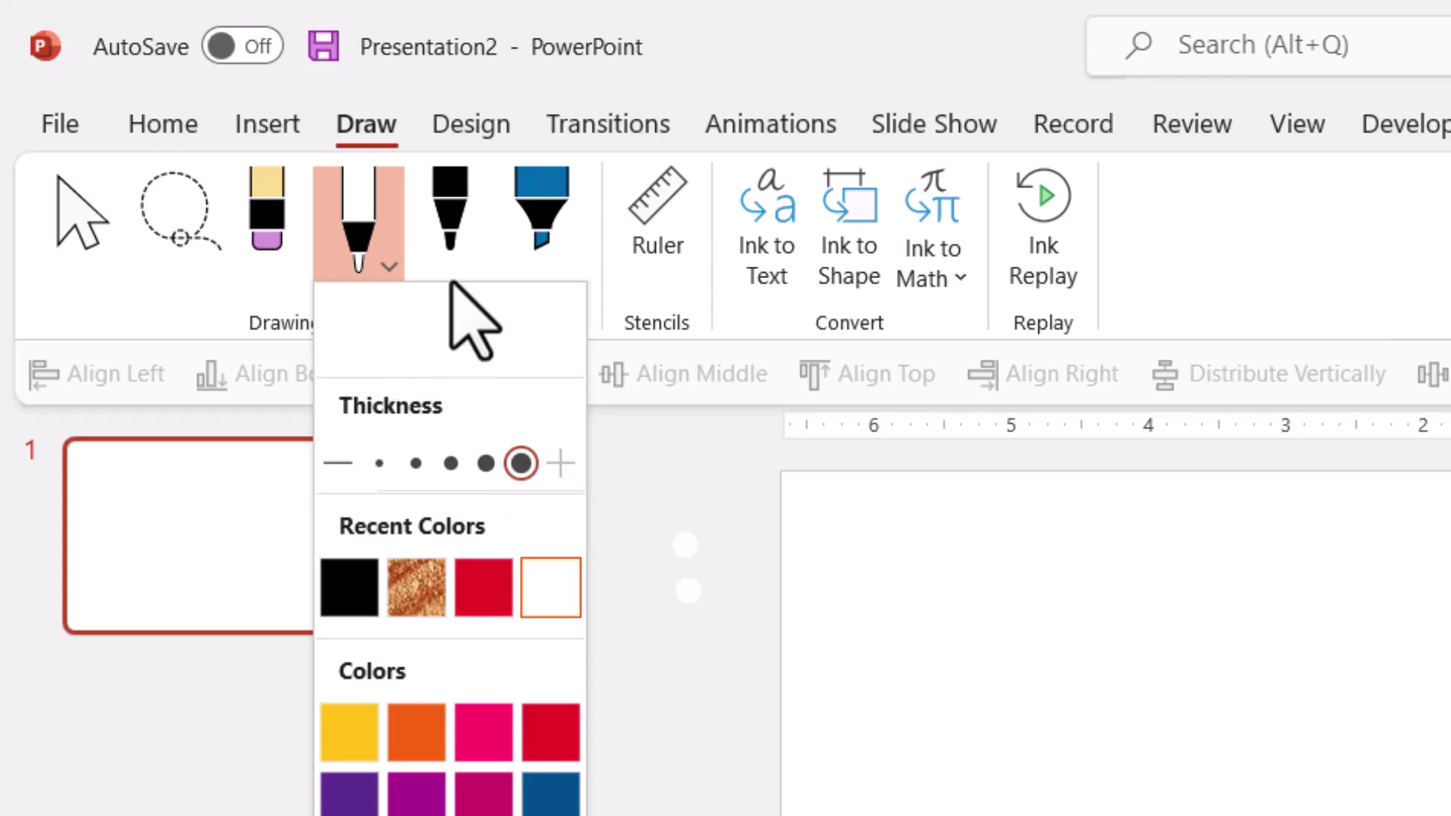
pyautogui.click(455, 228)
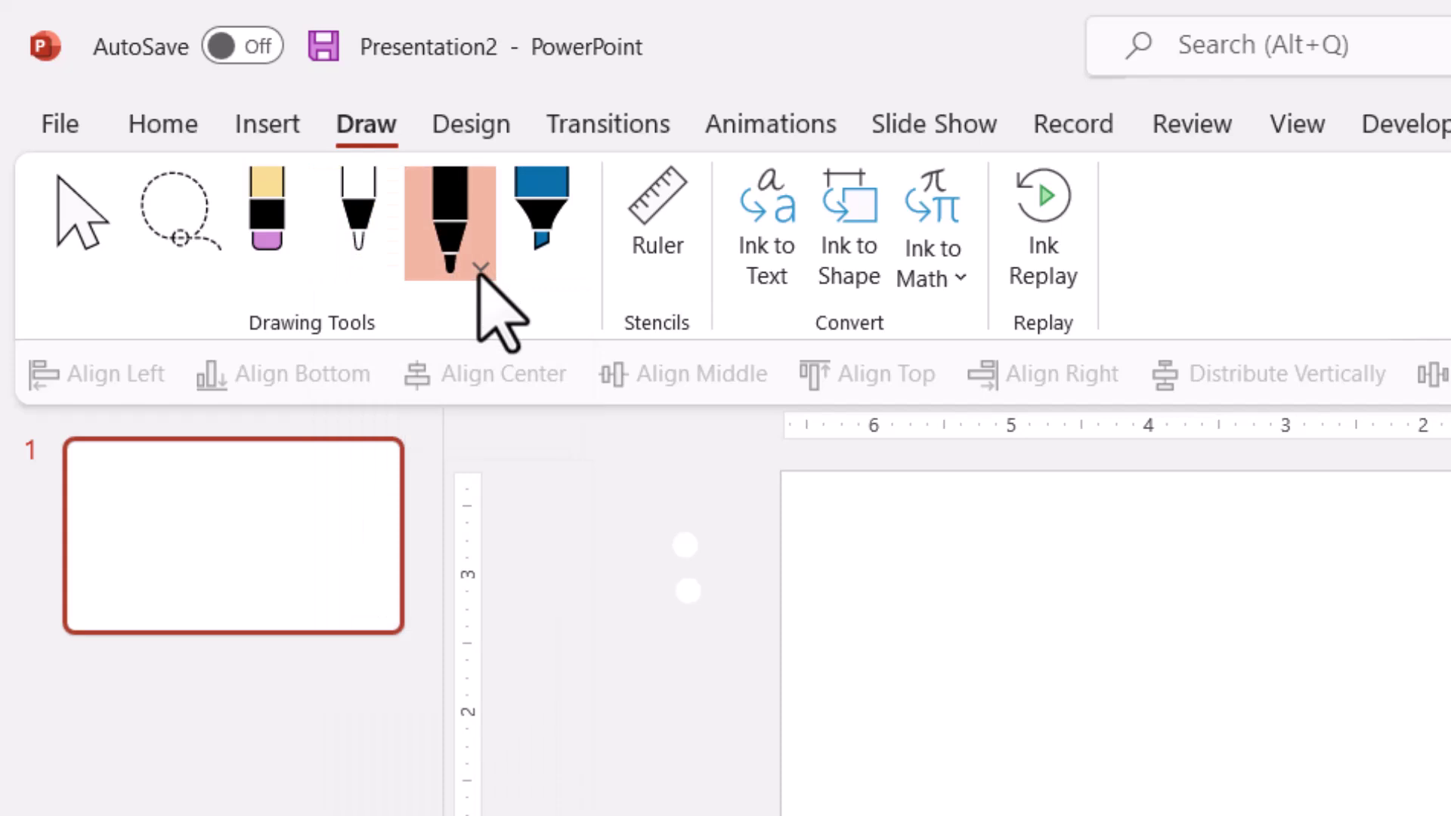
pyautogui.click(481, 267)
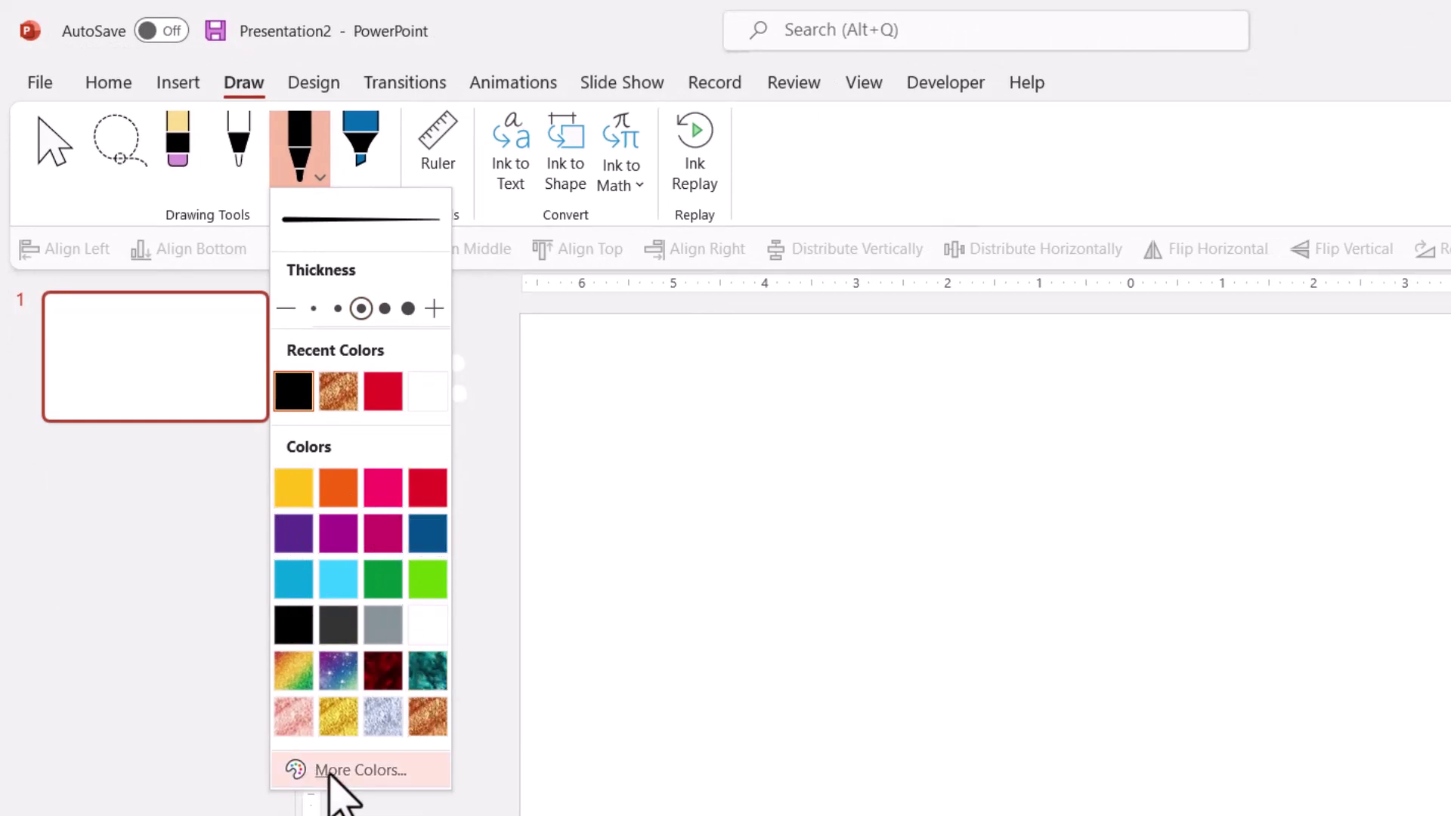
pyautogui.click(341, 775)
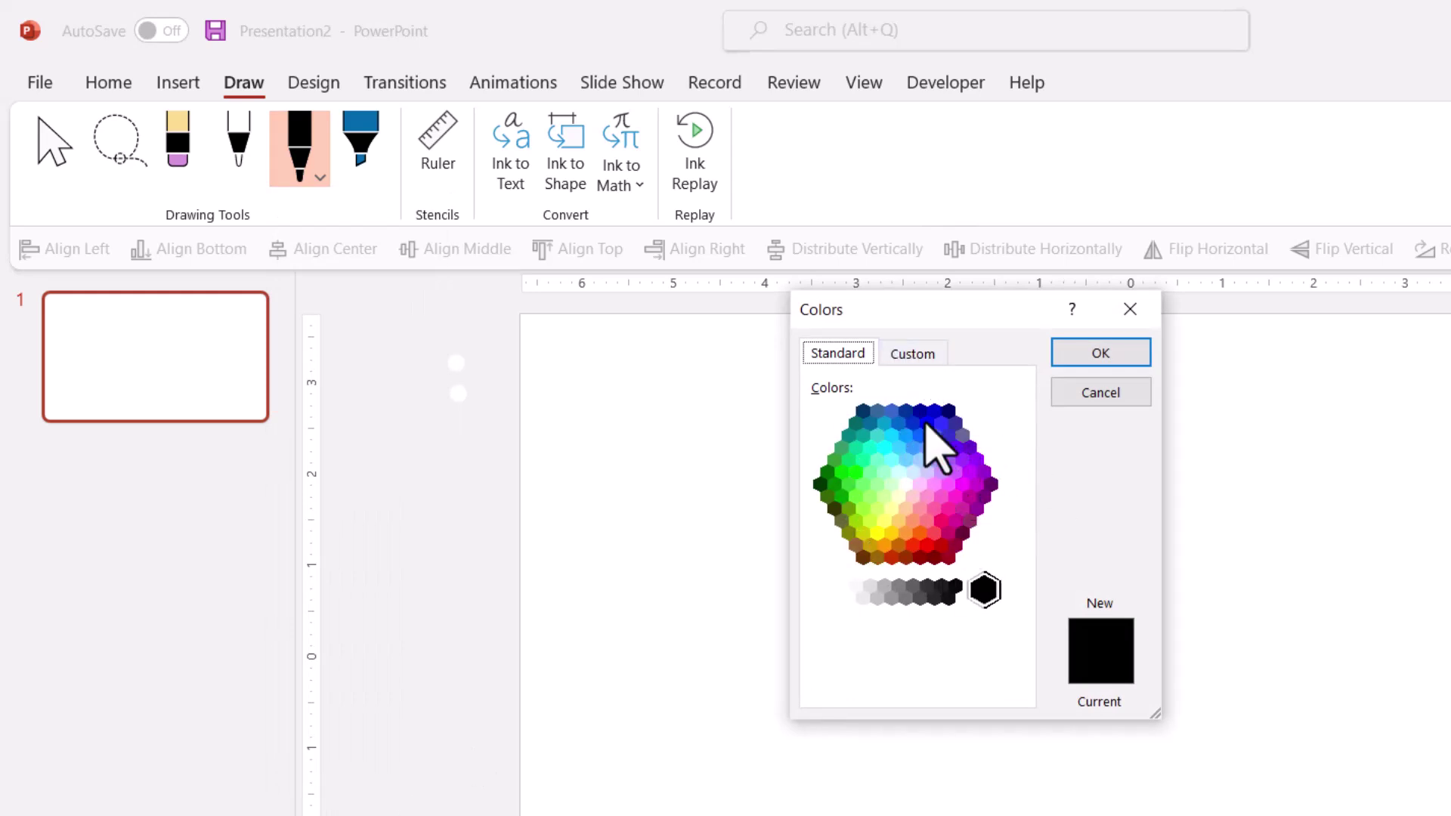
pyautogui.click(912, 354)
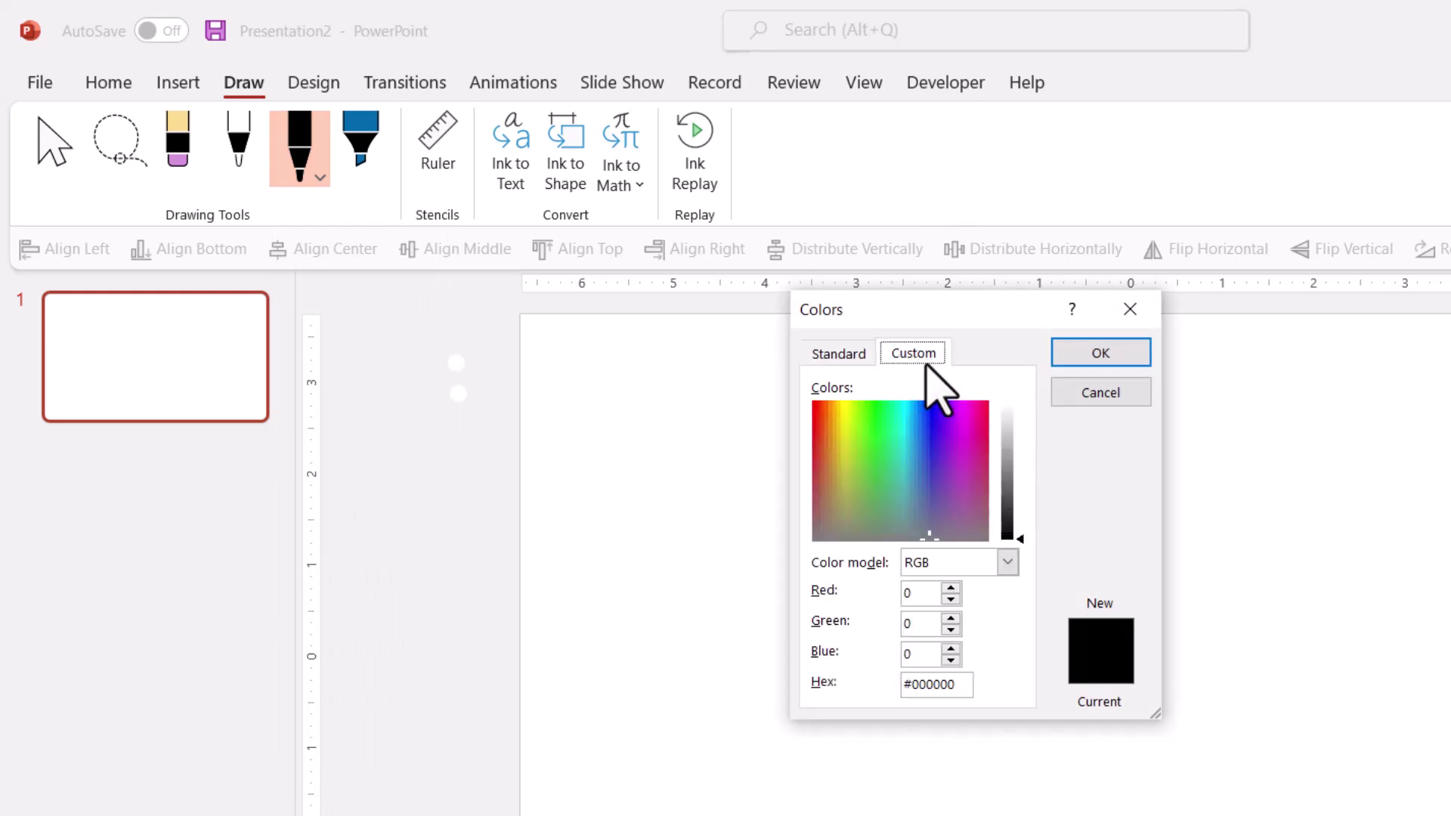
pyautogui.click(1100, 354)
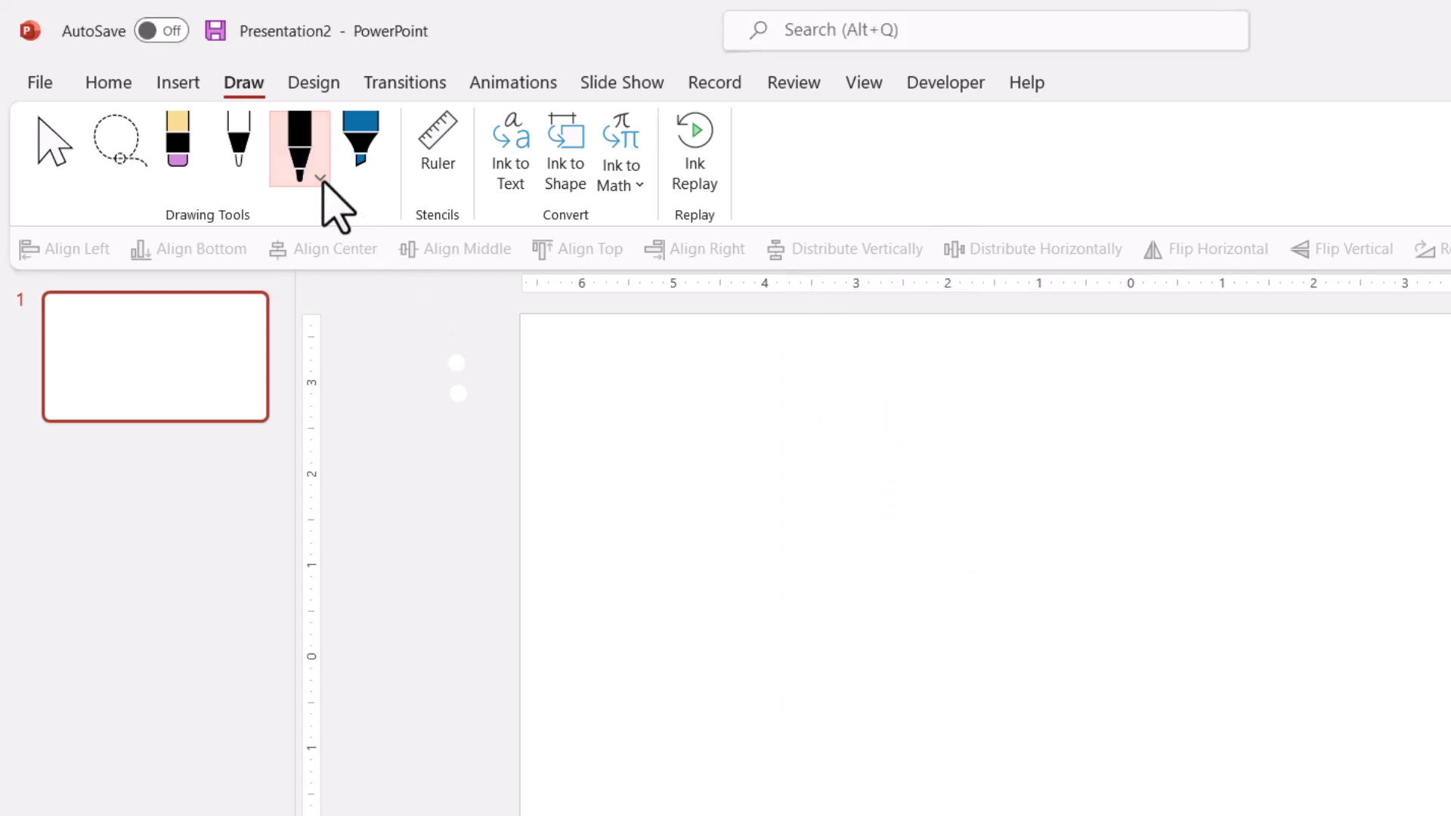
pyautogui.click(322, 177)
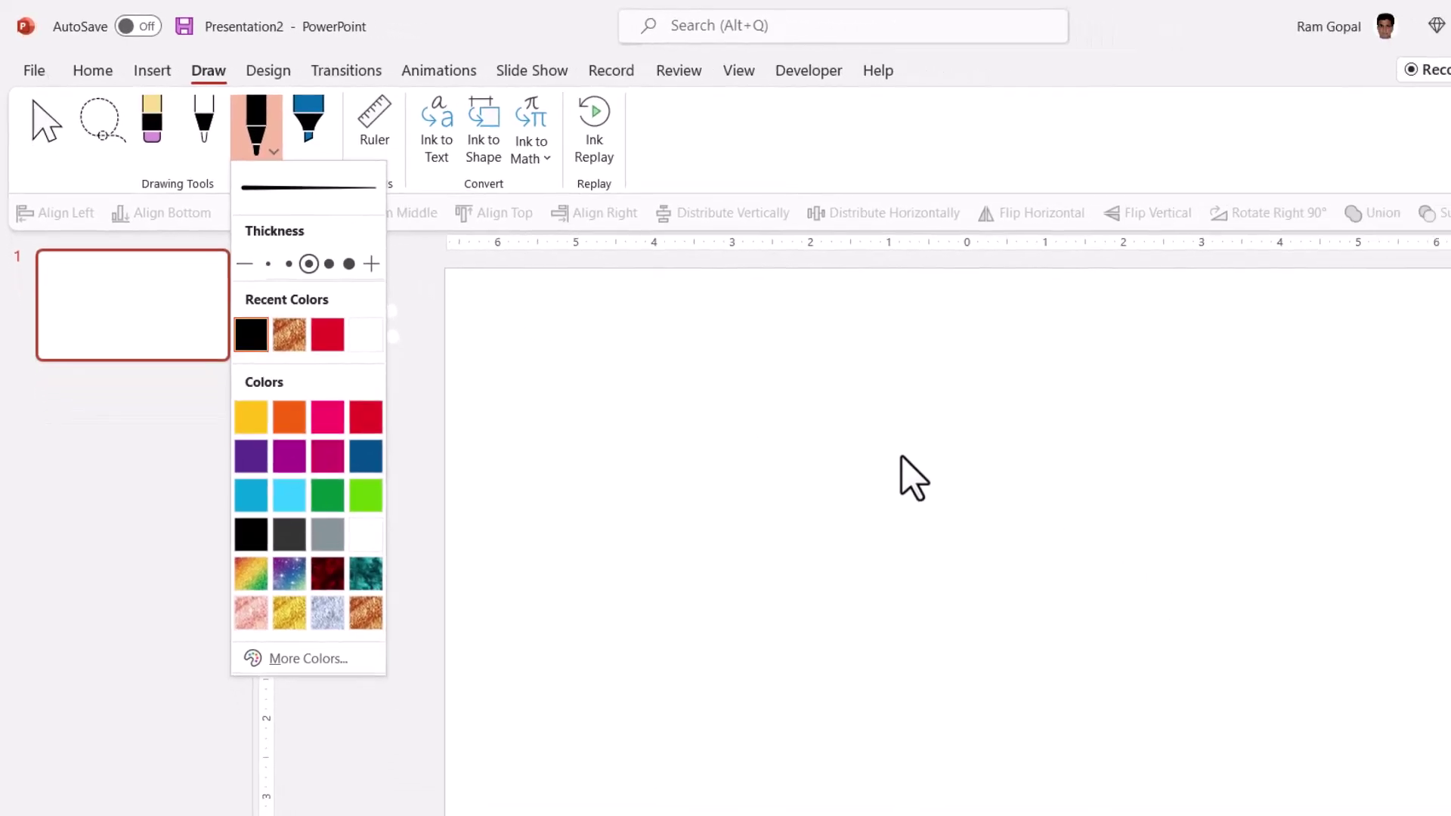
# - Ink six black ovals: two at the top, three in the middle row, one large at the bottom
pyautogui.moveTo(836, 360); pyautogui.dragTo(708, 402)
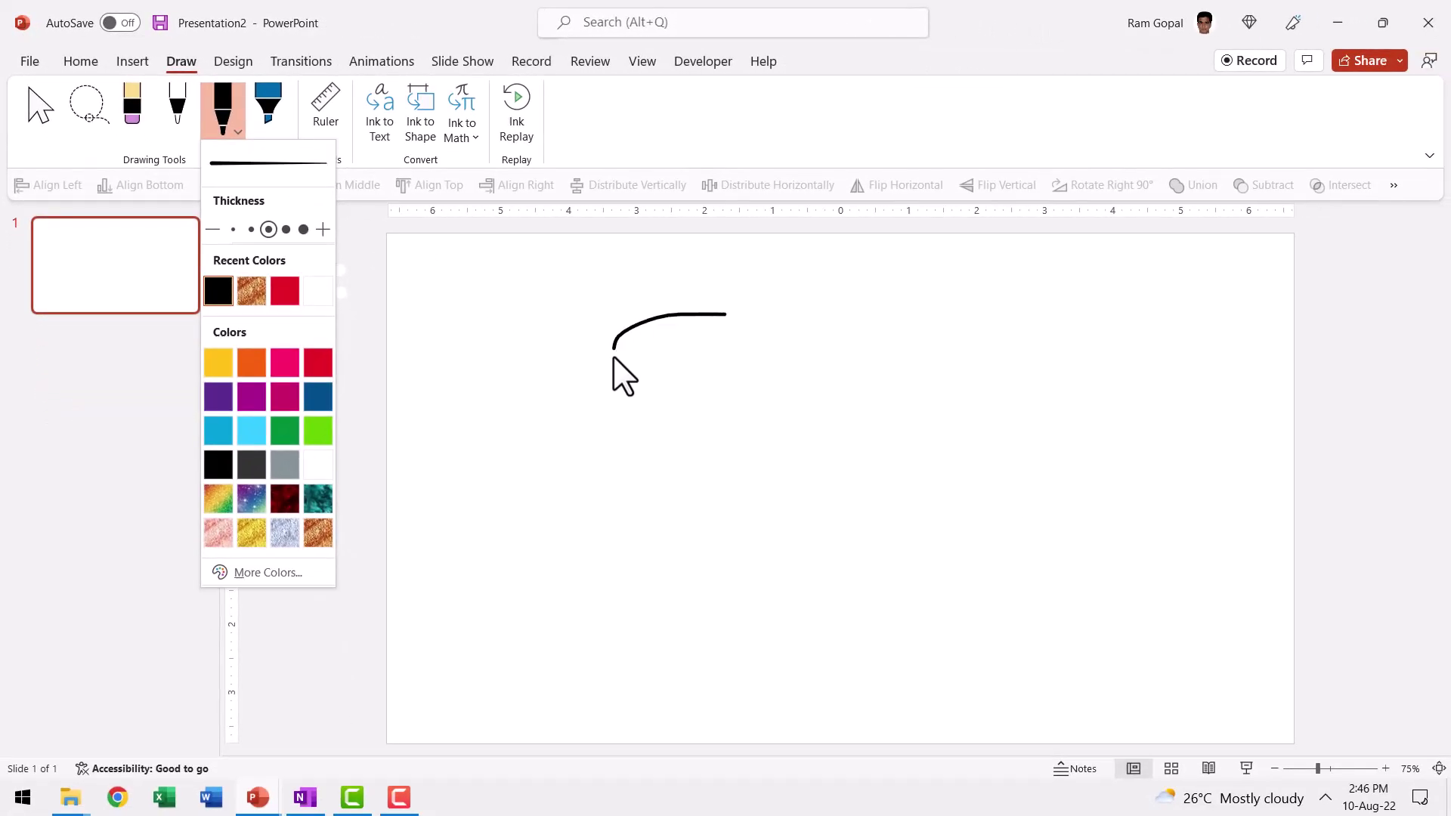
pyautogui.moveTo(621, 374); pyautogui.dragTo(709, 308)
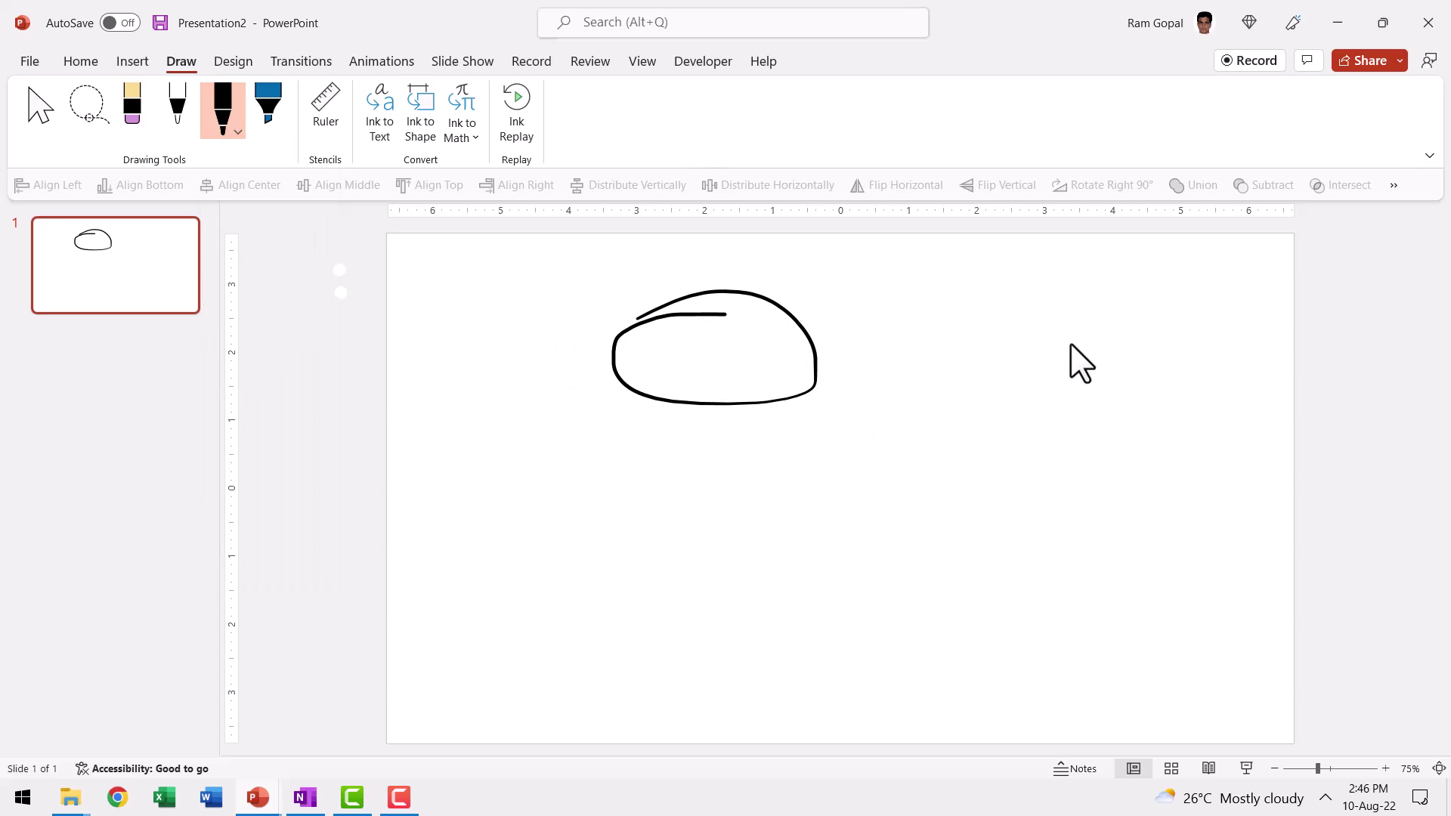
pyautogui.moveTo(1071, 339); pyautogui.dragTo(1002, 346)
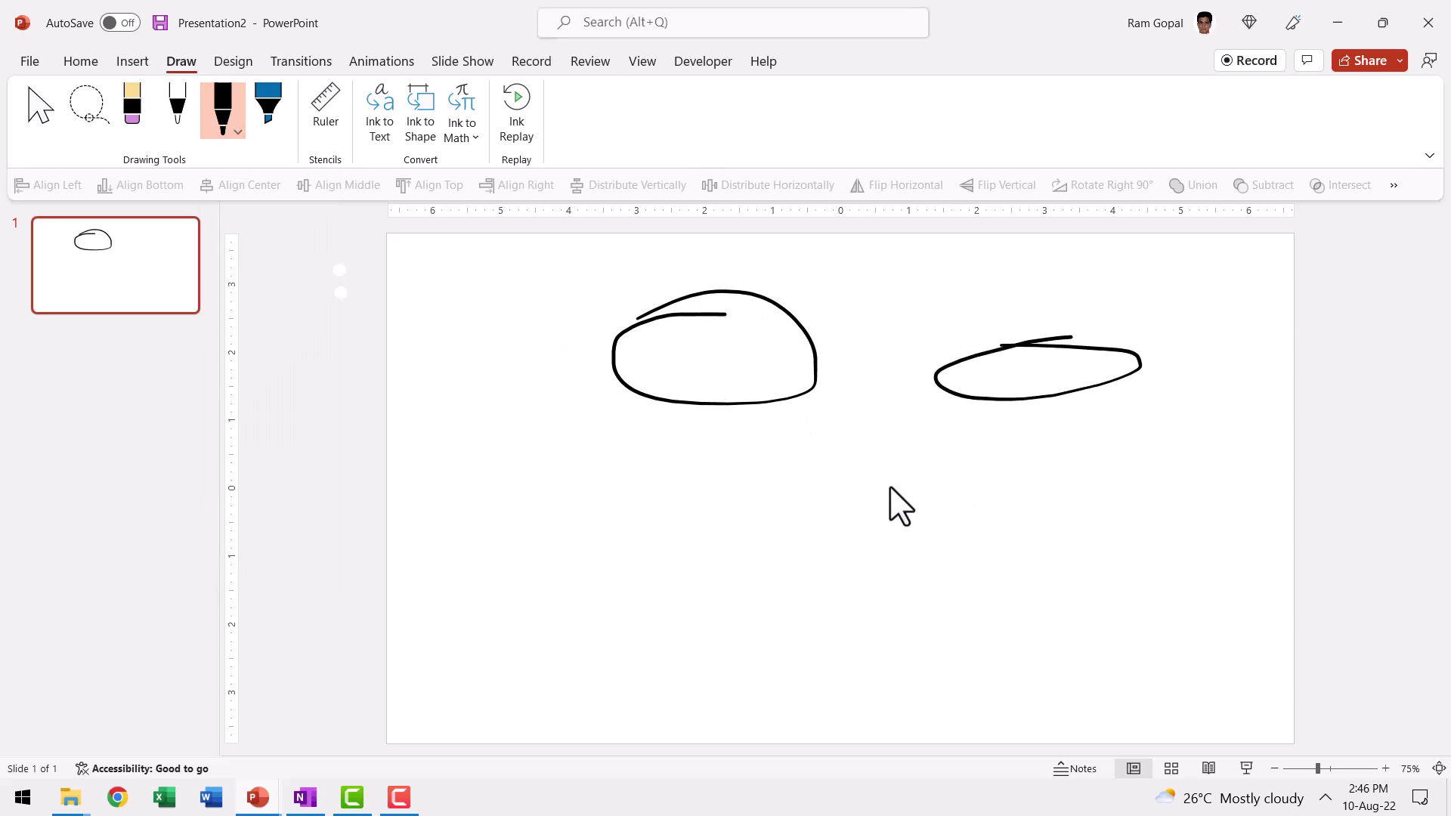
pyautogui.moveTo(864, 481)
pyautogui.mouseDown()
pyautogui.moveTo(772, 522)
pyautogui.moveTo(878, 512)
pyautogui.mouseUp()
pyautogui.moveTo(669, 500)
pyautogui.mouseDown()
pyautogui.moveTo(533, 546)
pyautogui.moveTo(669, 499)
pyautogui.mouseUp()
pyautogui.moveTo(1136, 488); pyautogui.dragTo(1112, 490)
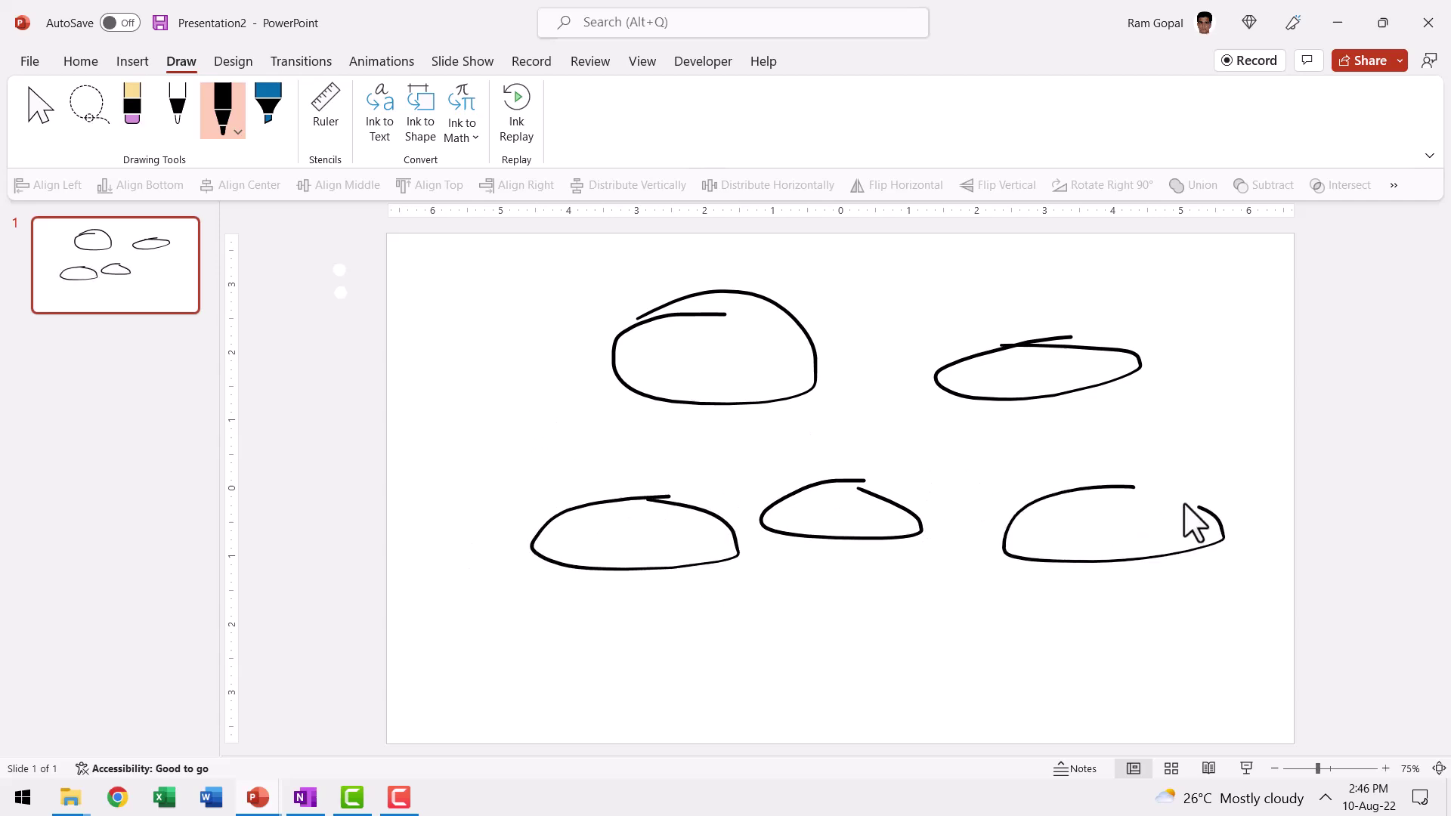
pyautogui.moveTo(973, 613)
pyautogui.mouseDown()
pyautogui.moveTo(1000, 713)
pyautogui.moveTo(973, 615)
pyautogui.mouseUp()
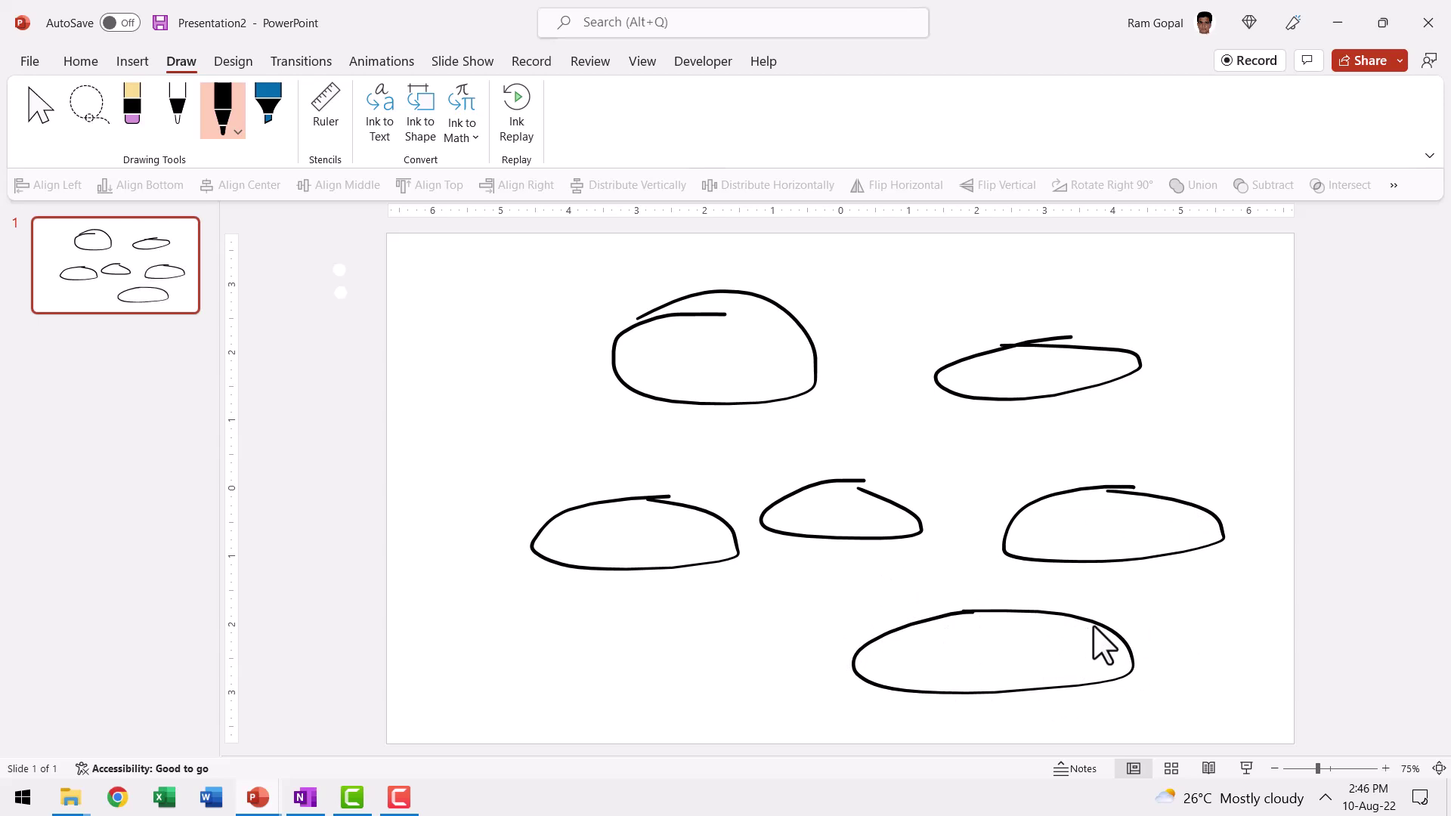
# - Leave drawing mode and delete the two top ovals
pyautogui.press('Escape')
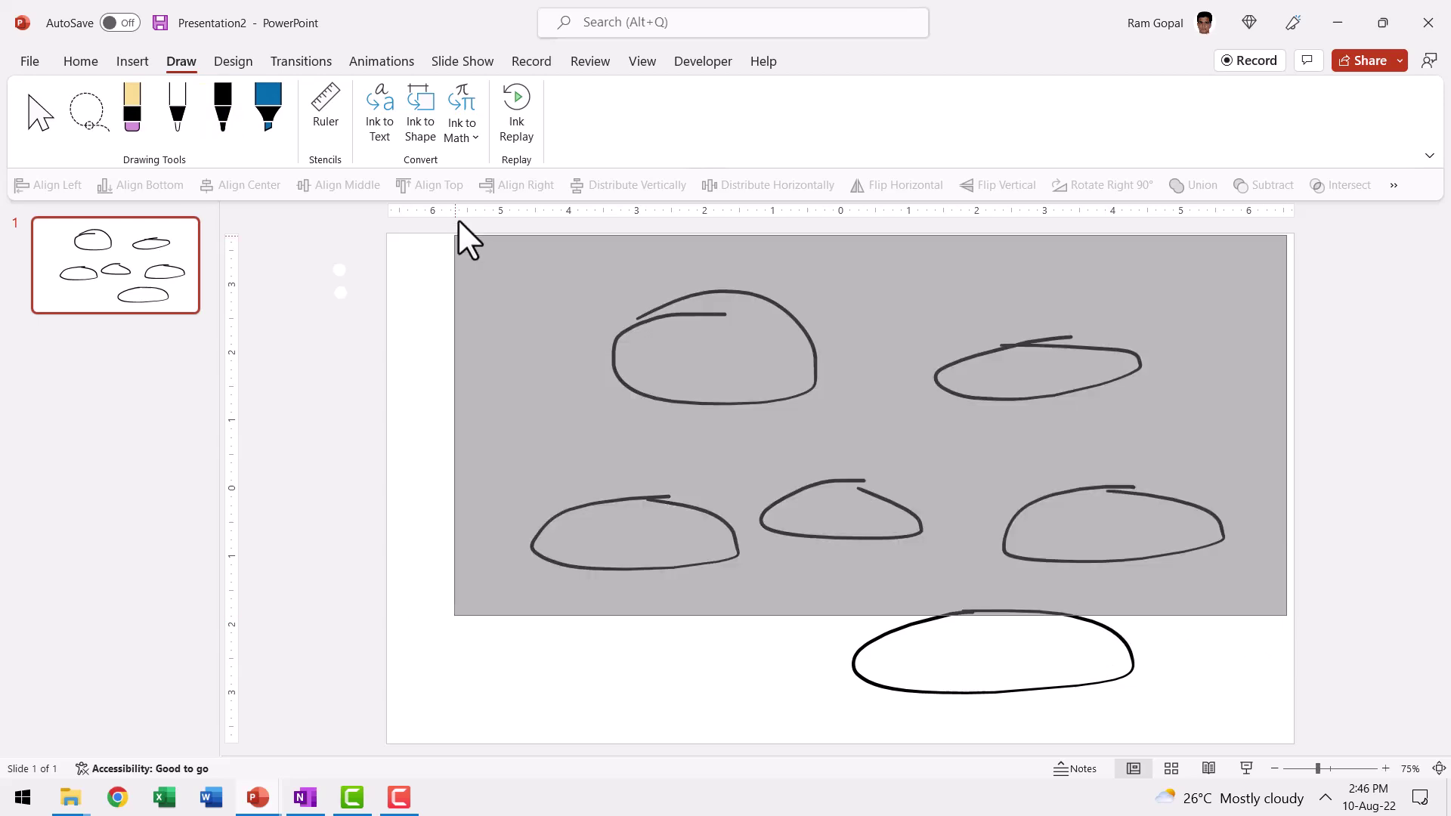
pyautogui.moveTo(459, 238); pyautogui.dragTo(995, 453)
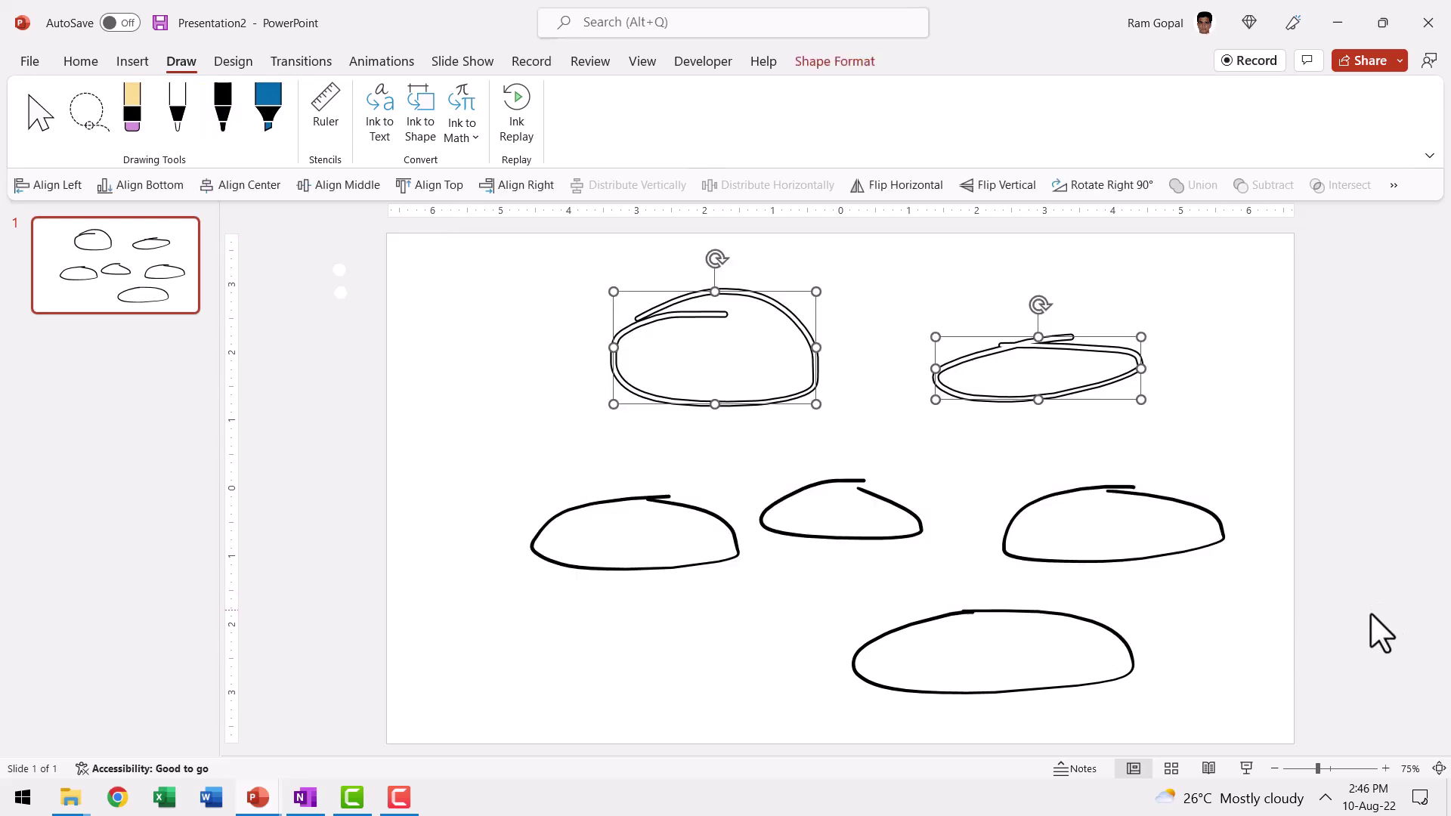
pyautogui.press('Delete')
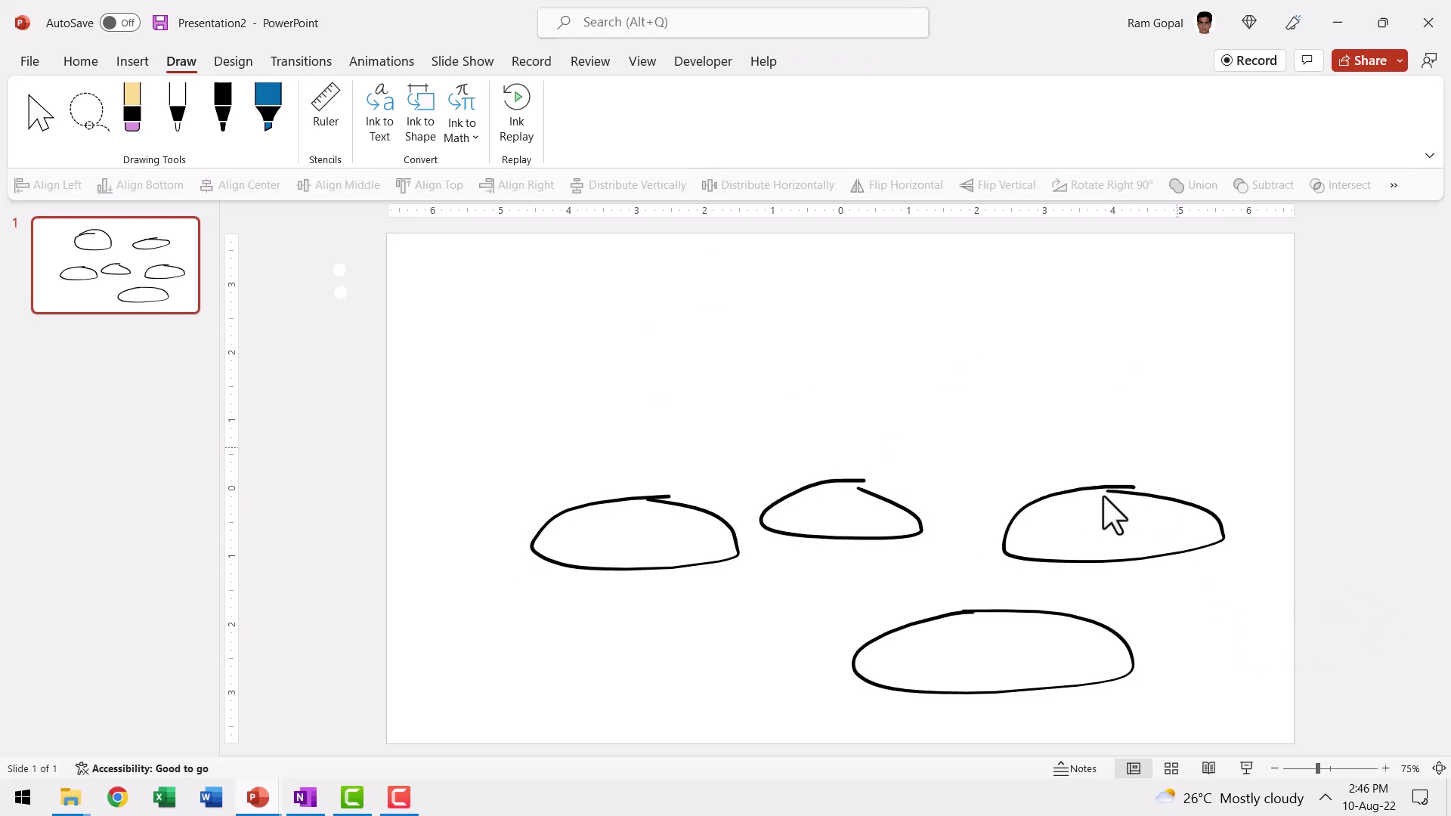
# - Ungroup the remaining ovals, delete the middle three, and move the last oval to the upper left
pyautogui.click(1120, 488)
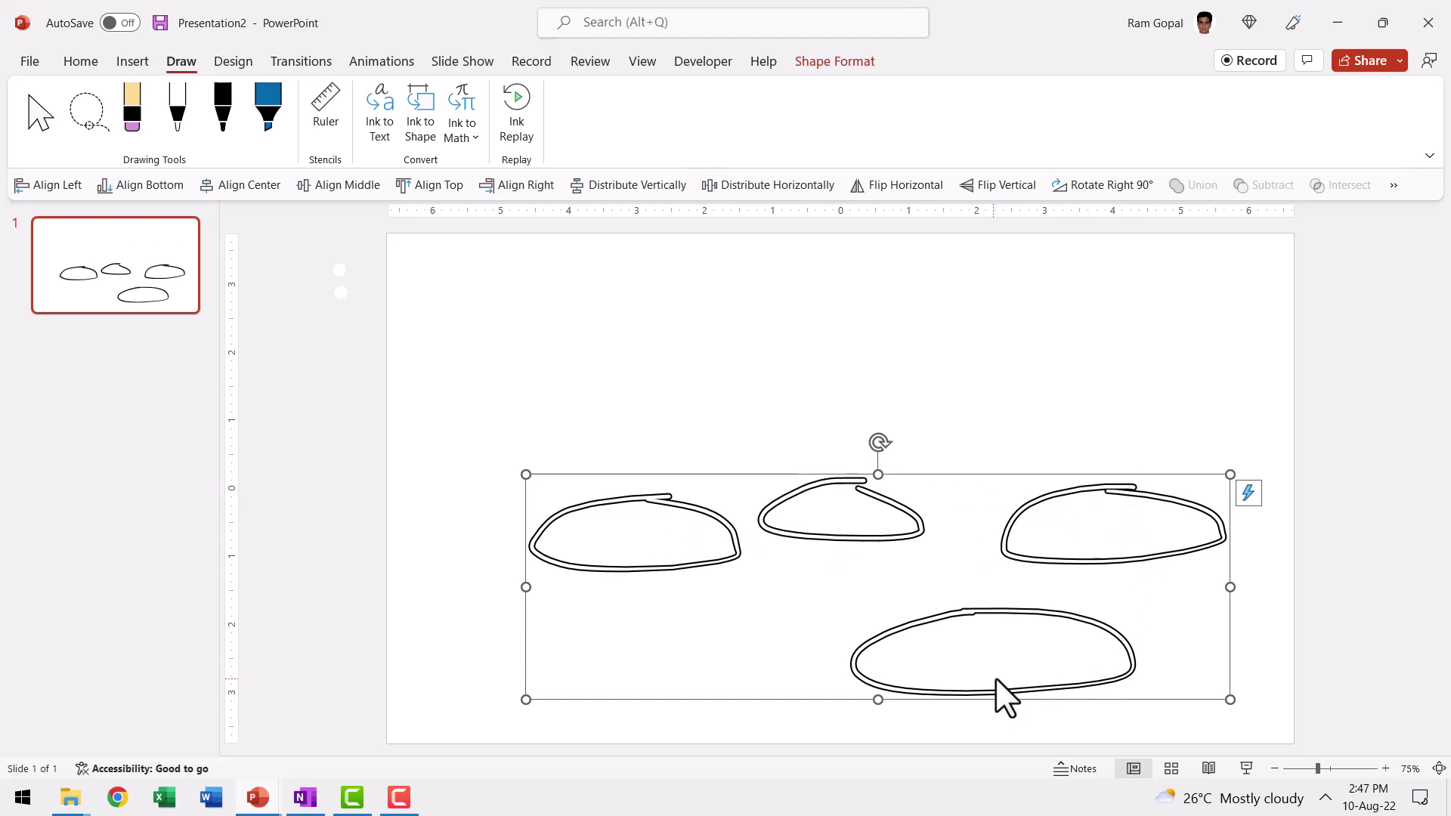
pyautogui.rightClick(1022, 577)
pyautogui.moveTo(1065, 288)
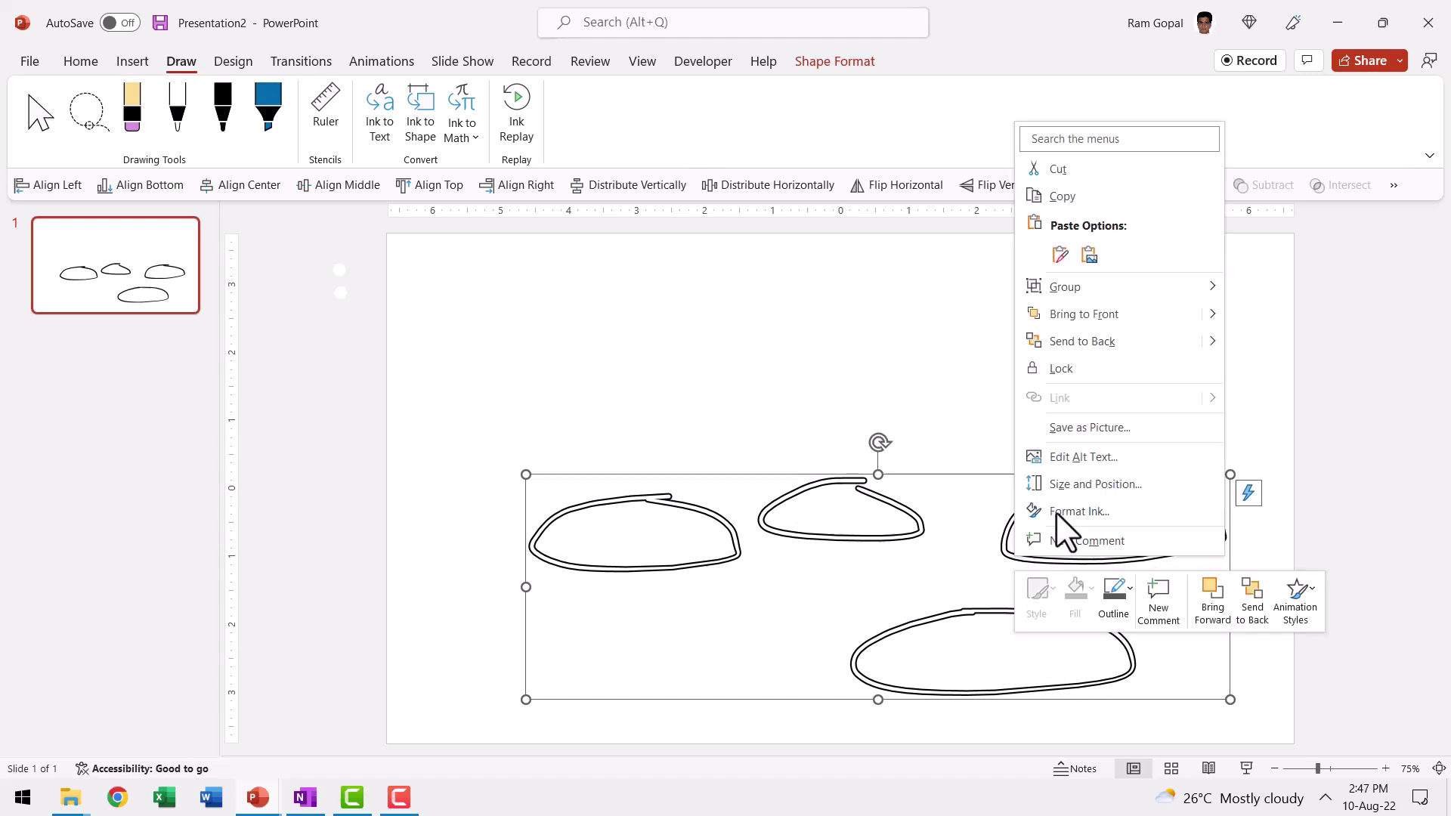
pyautogui.click(1268, 346)
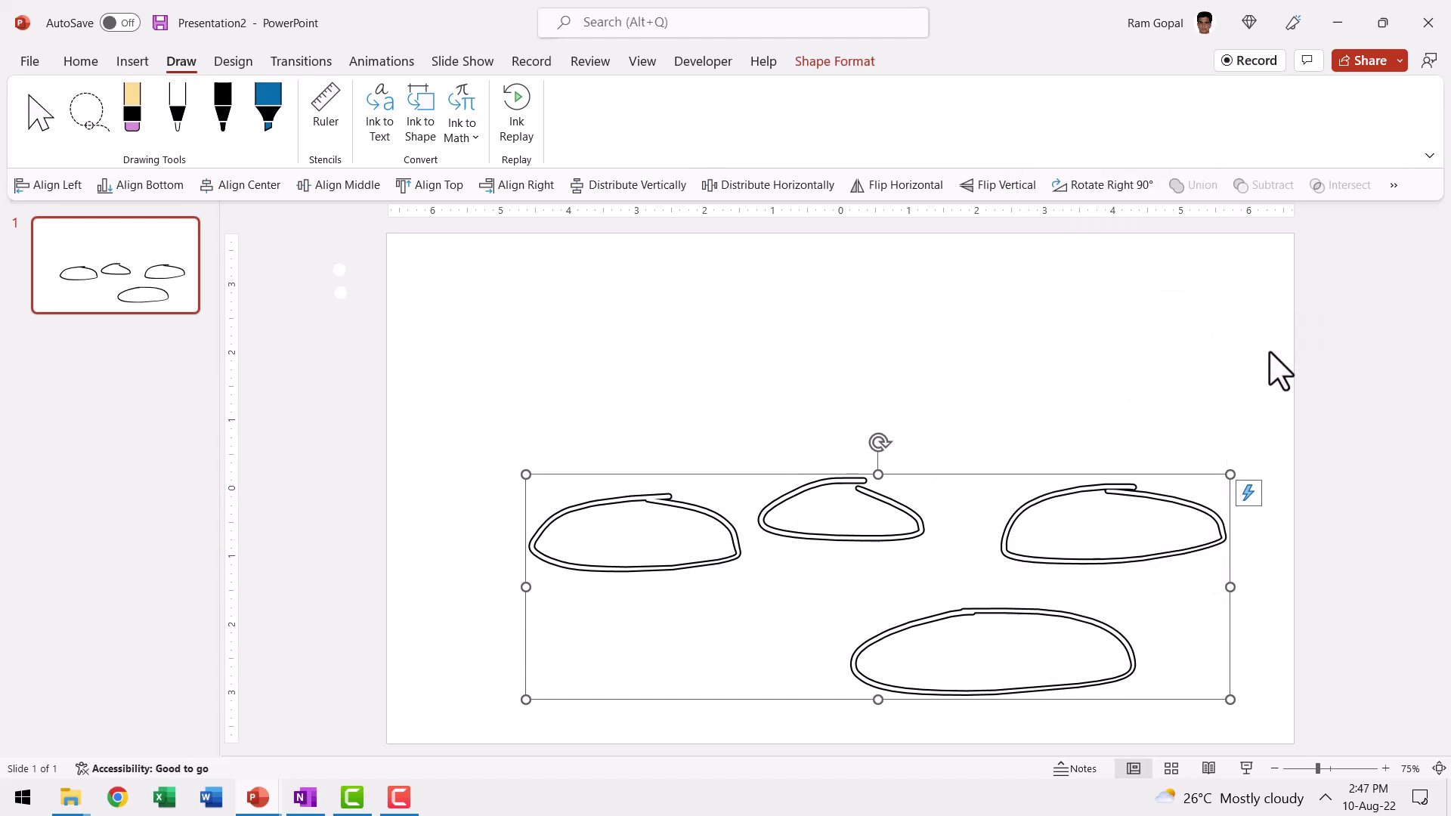
pyautogui.click(1305, 612)
pyautogui.moveTo(427, 375); pyautogui.dragTo(1323, 622)
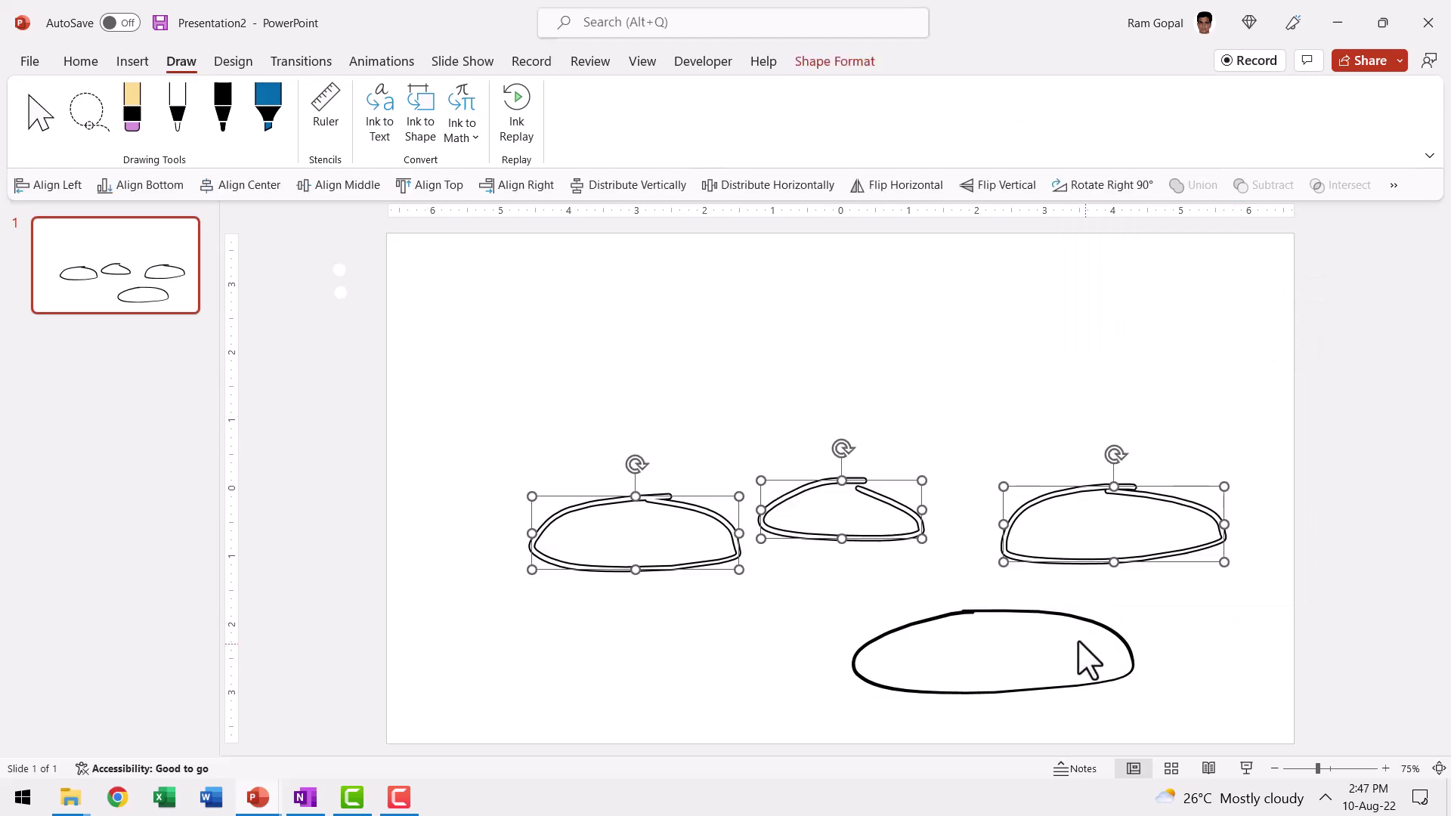
pyautogui.press('Delete')
pyautogui.moveTo(1066, 622); pyautogui.dragTo(732, 360)
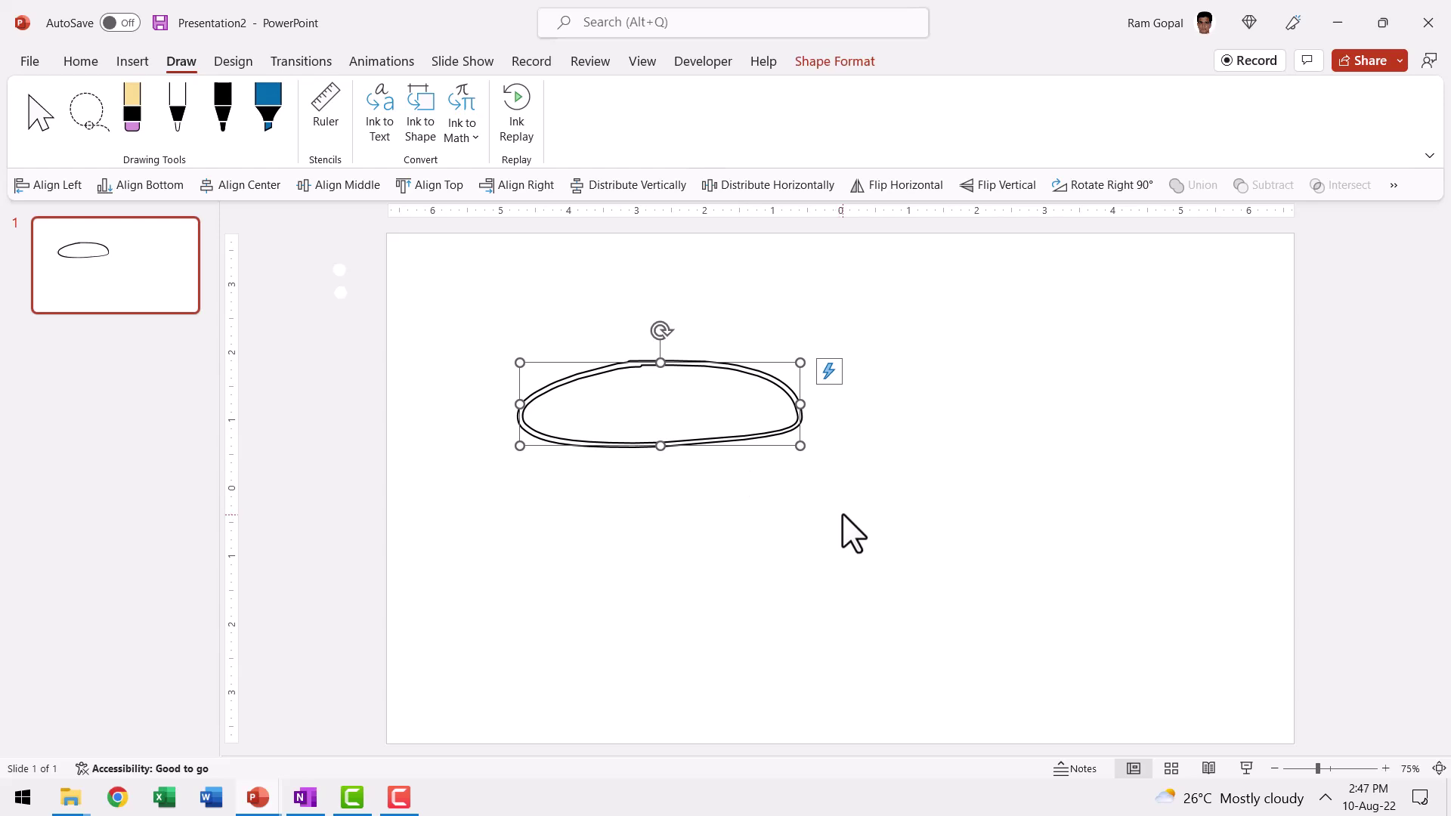
# - Replay the oval's ink strokes, then show the empty Animation Pane on the Animations tab
pyautogui.click(520, 107)
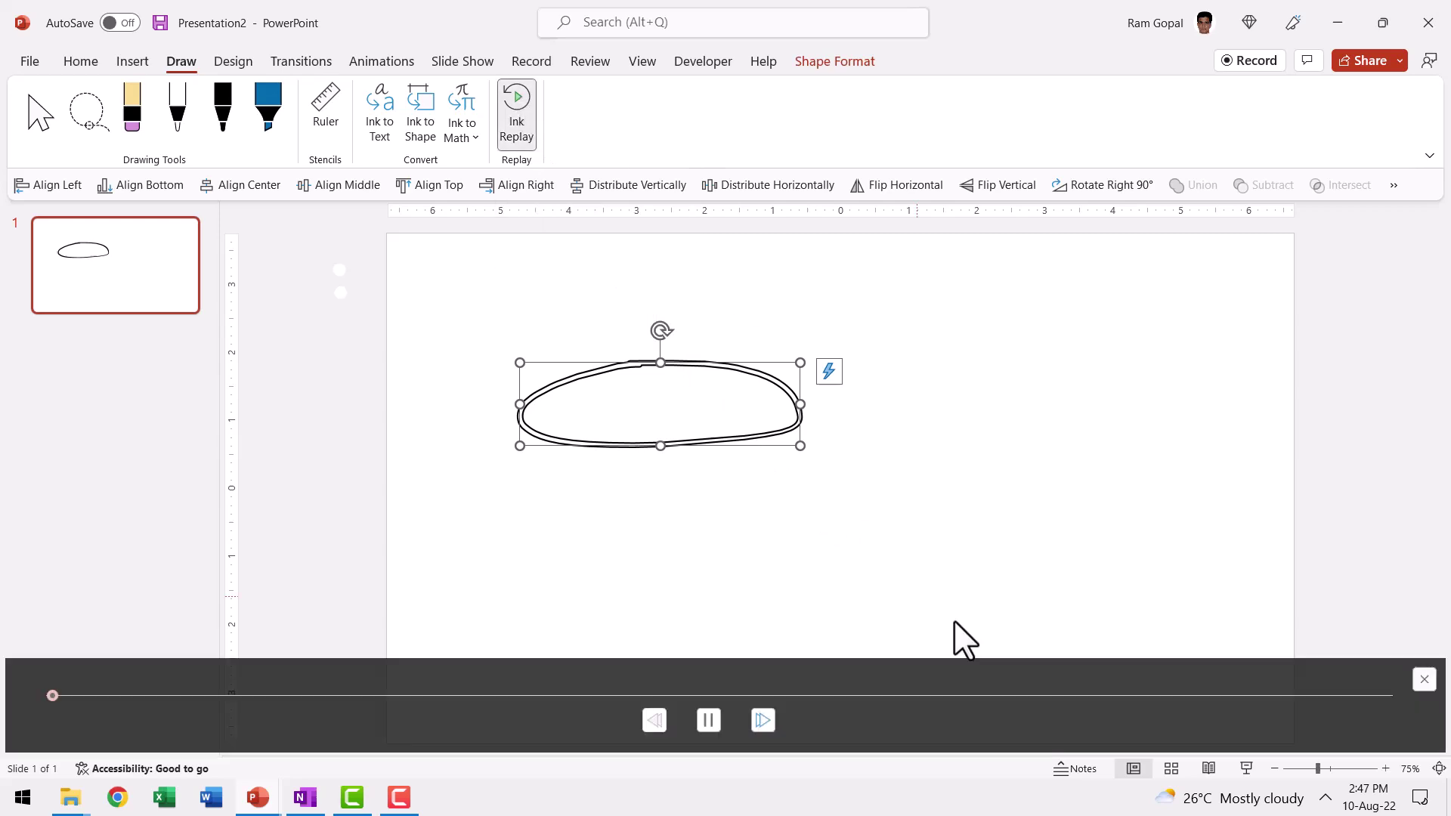
pyautogui.click(518, 108)
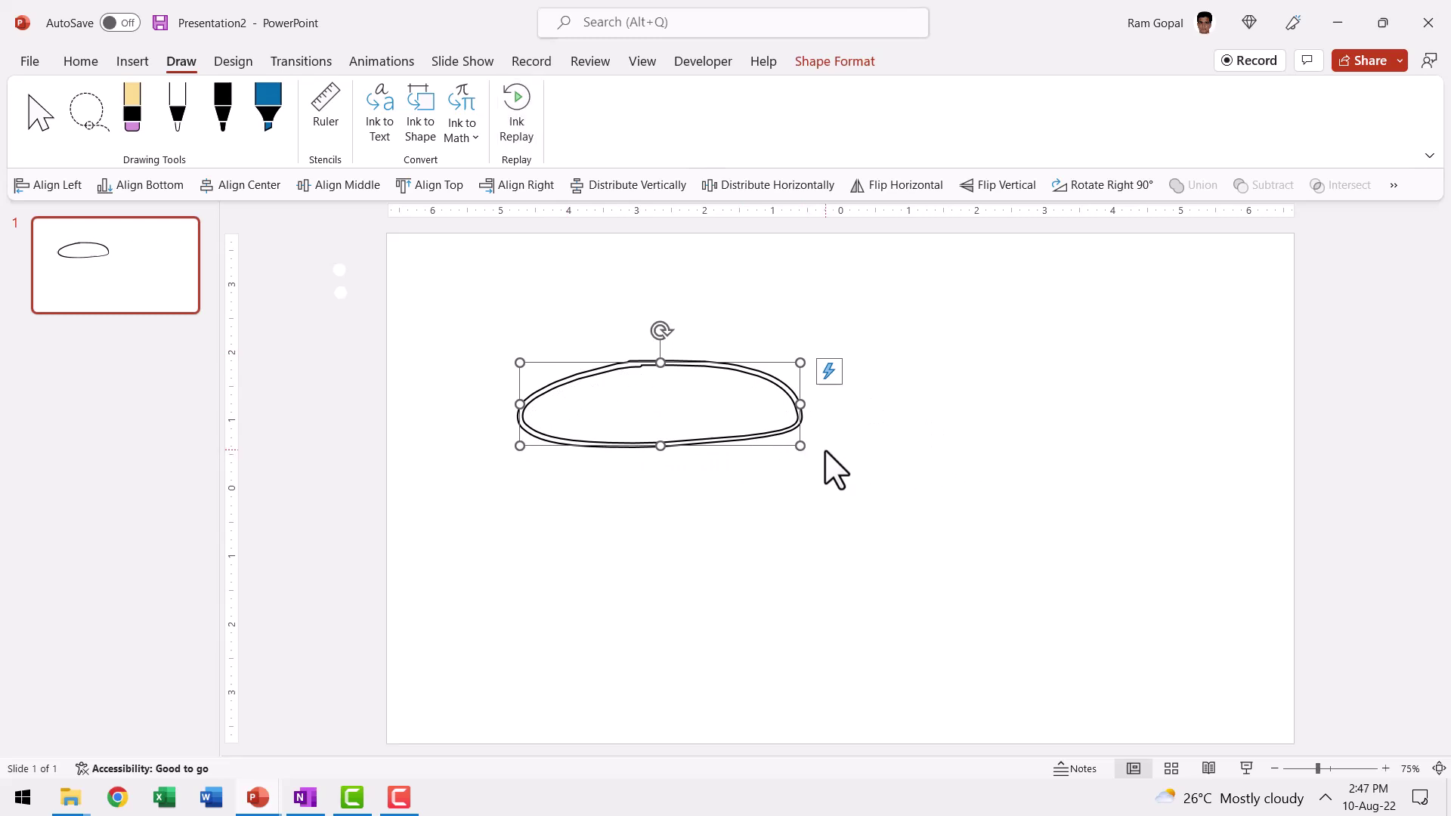
pyautogui.click(397, 63)
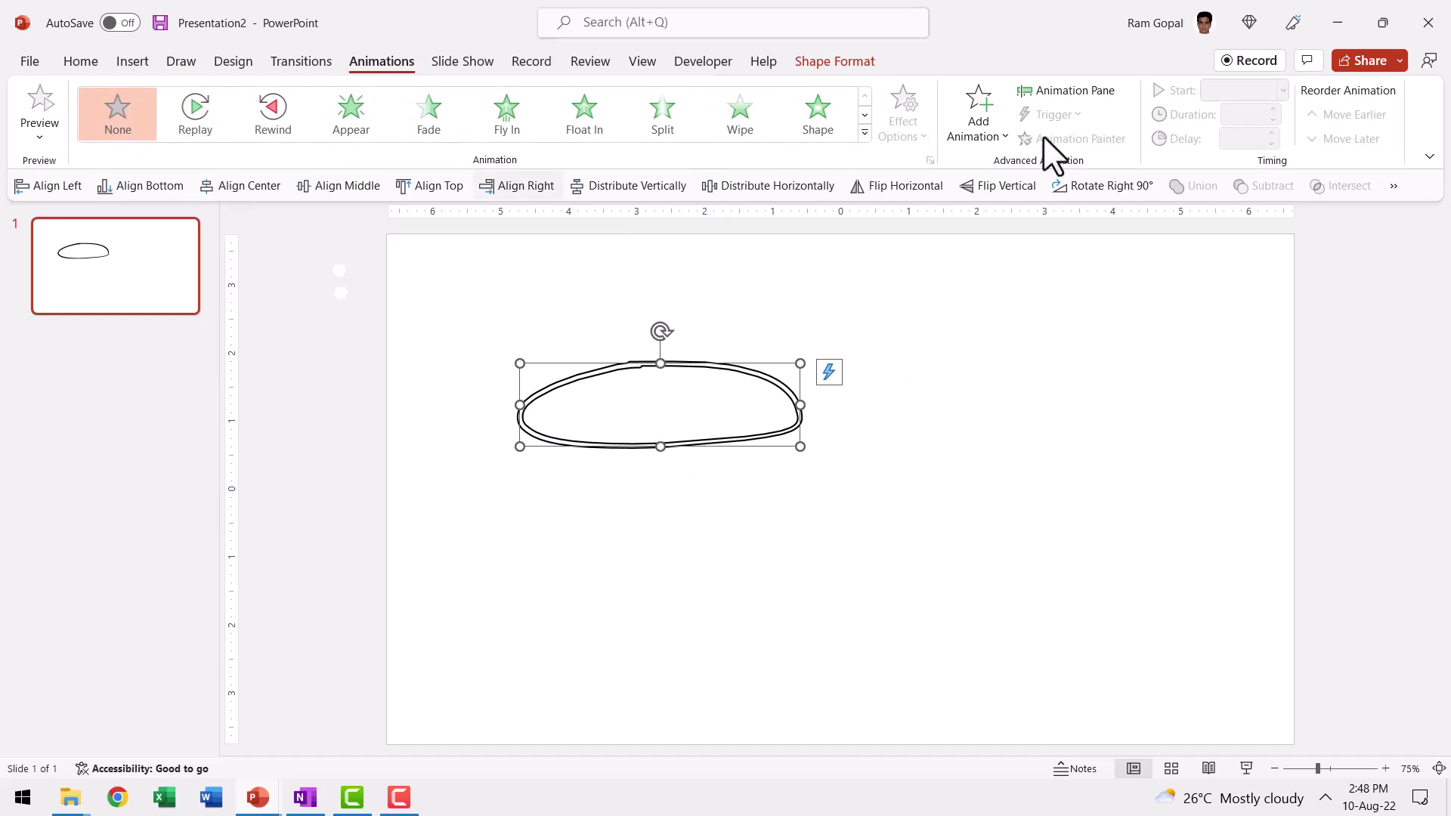
pyautogui.click(1066, 90)
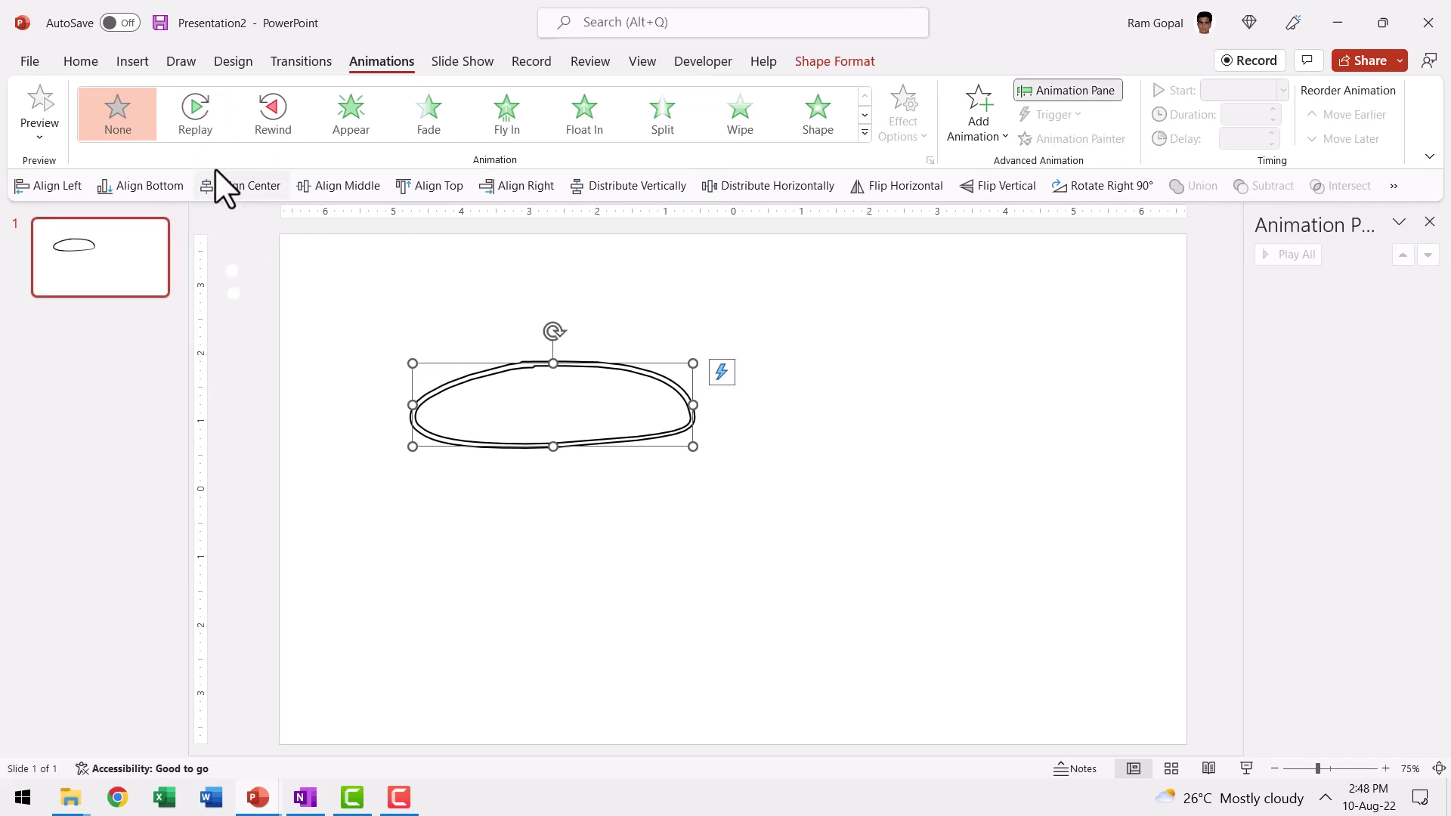
# - Give the oval a one-second Replay animation, review its Start options, and select the oval
pyautogui.click(197, 115)
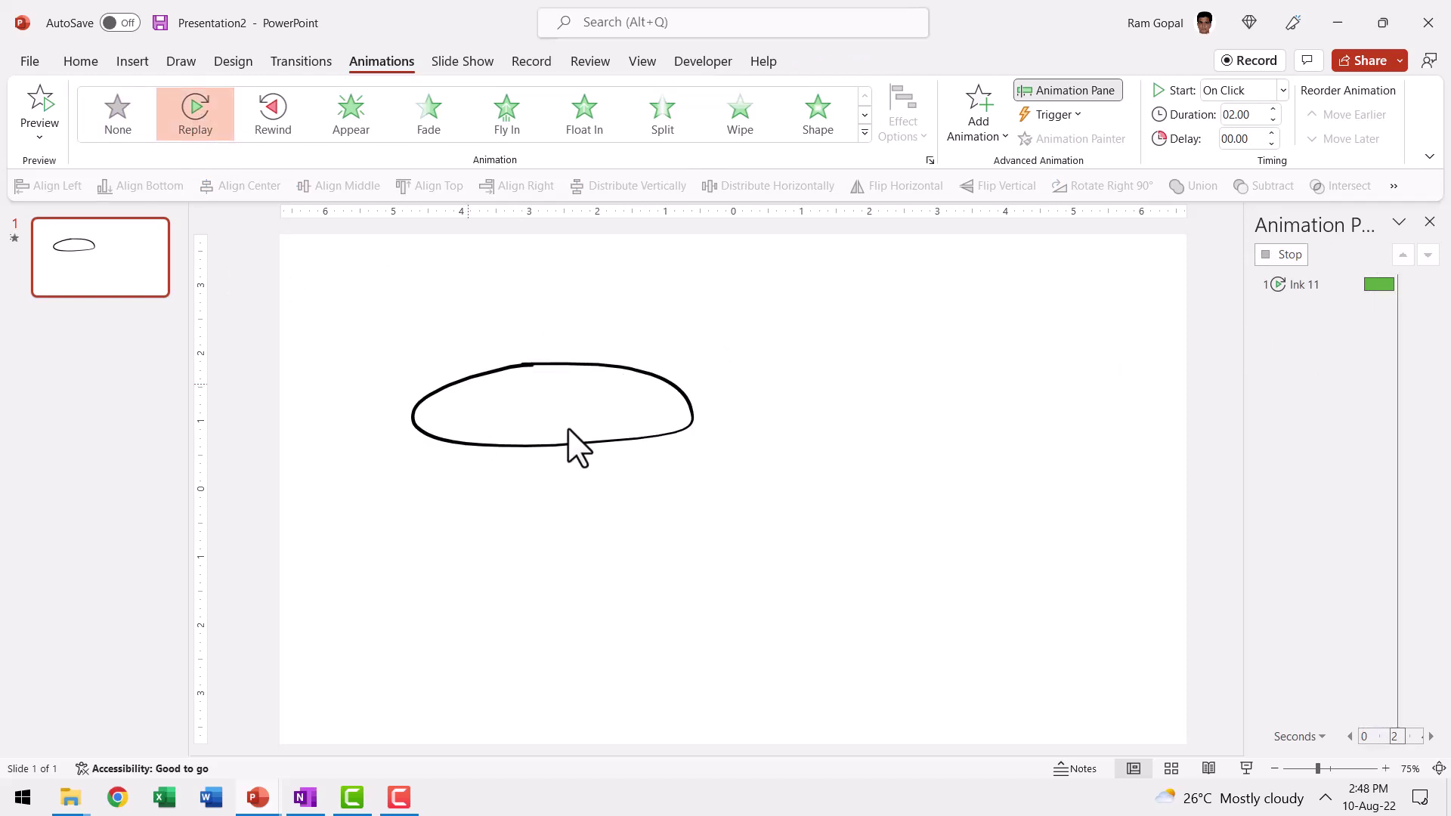
pyautogui.click(1304, 284)
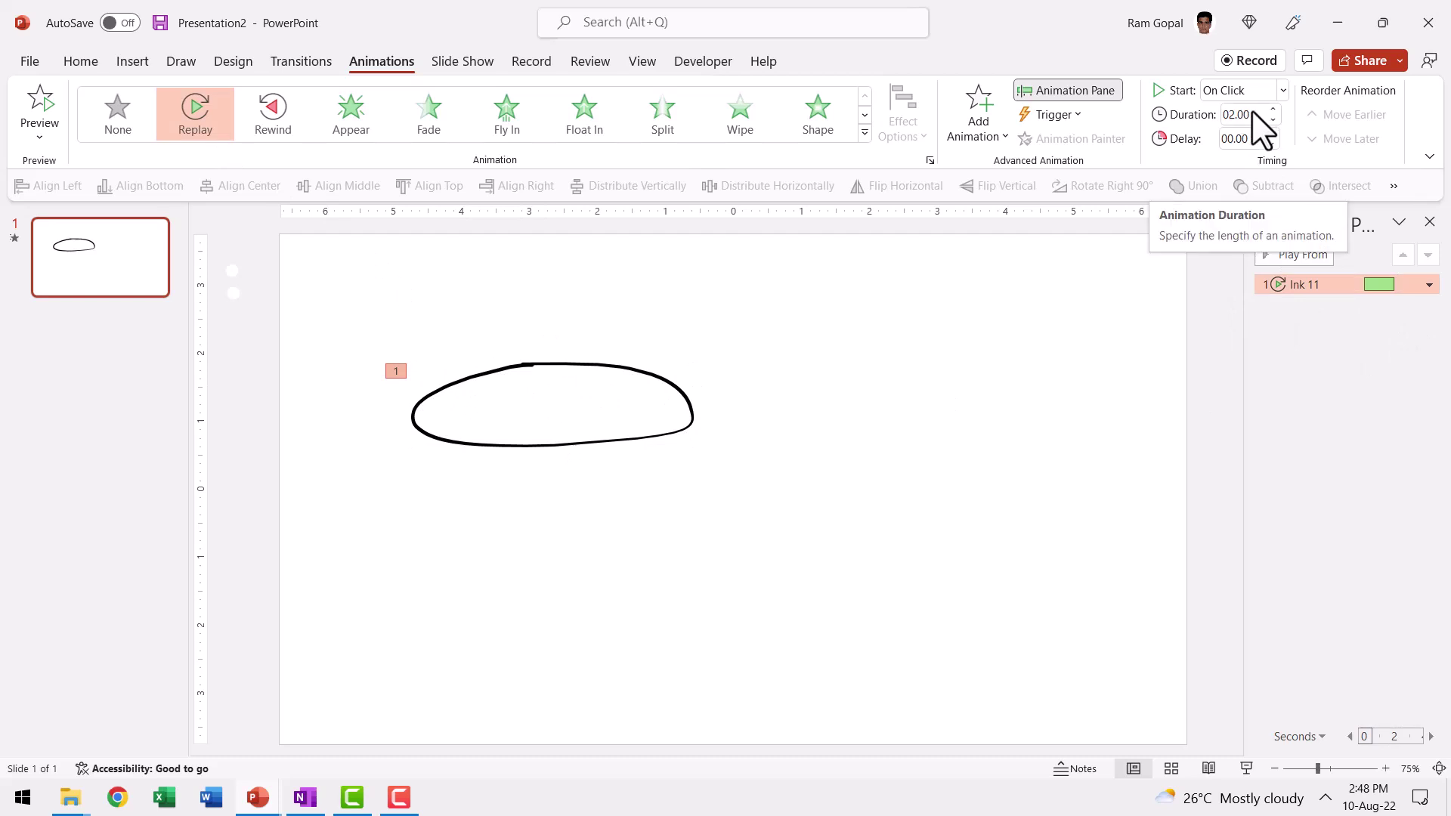
pyautogui.click(1271, 118)
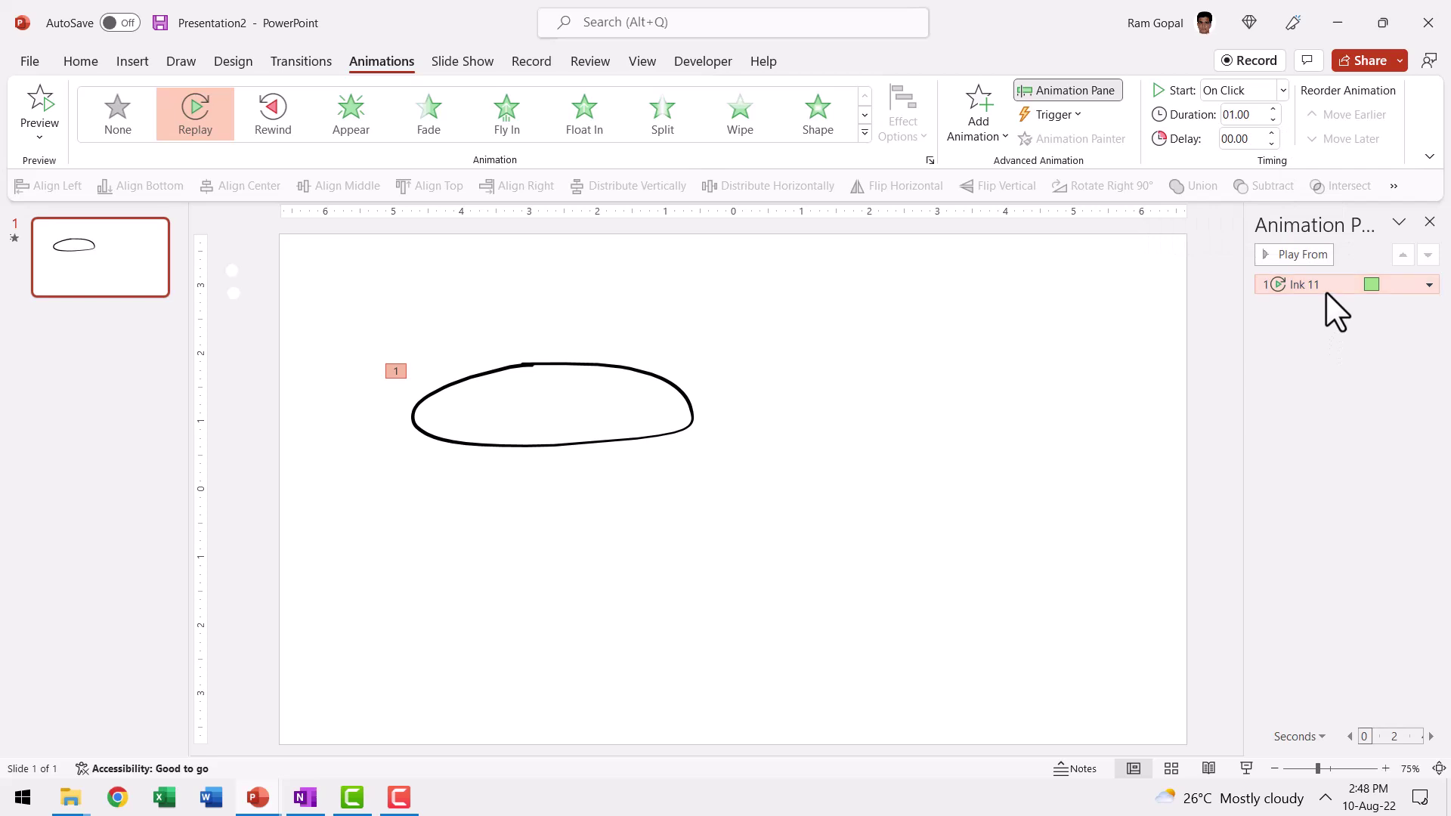
pyautogui.click(1242, 92)
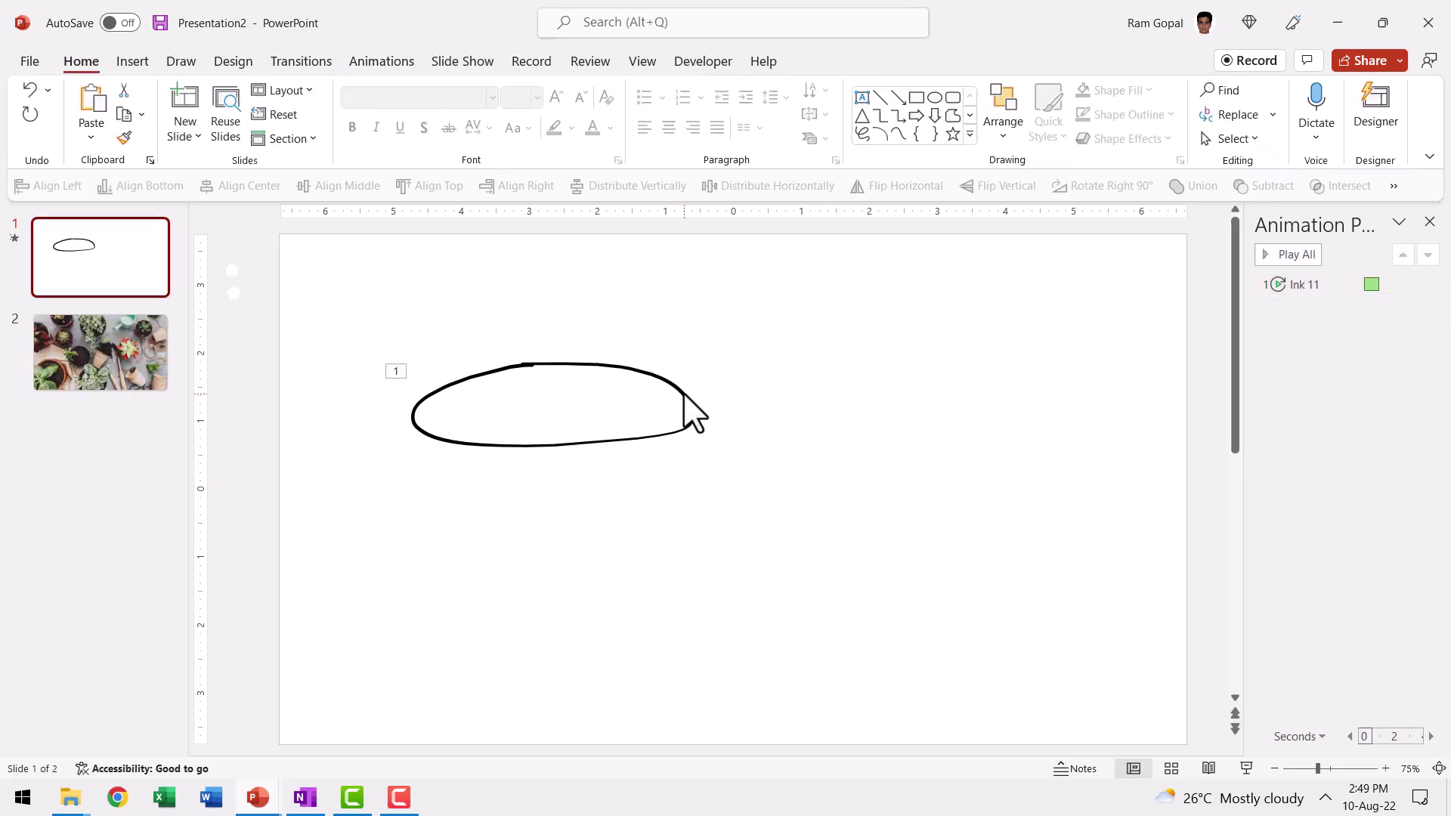
pyautogui.click(683, 393)
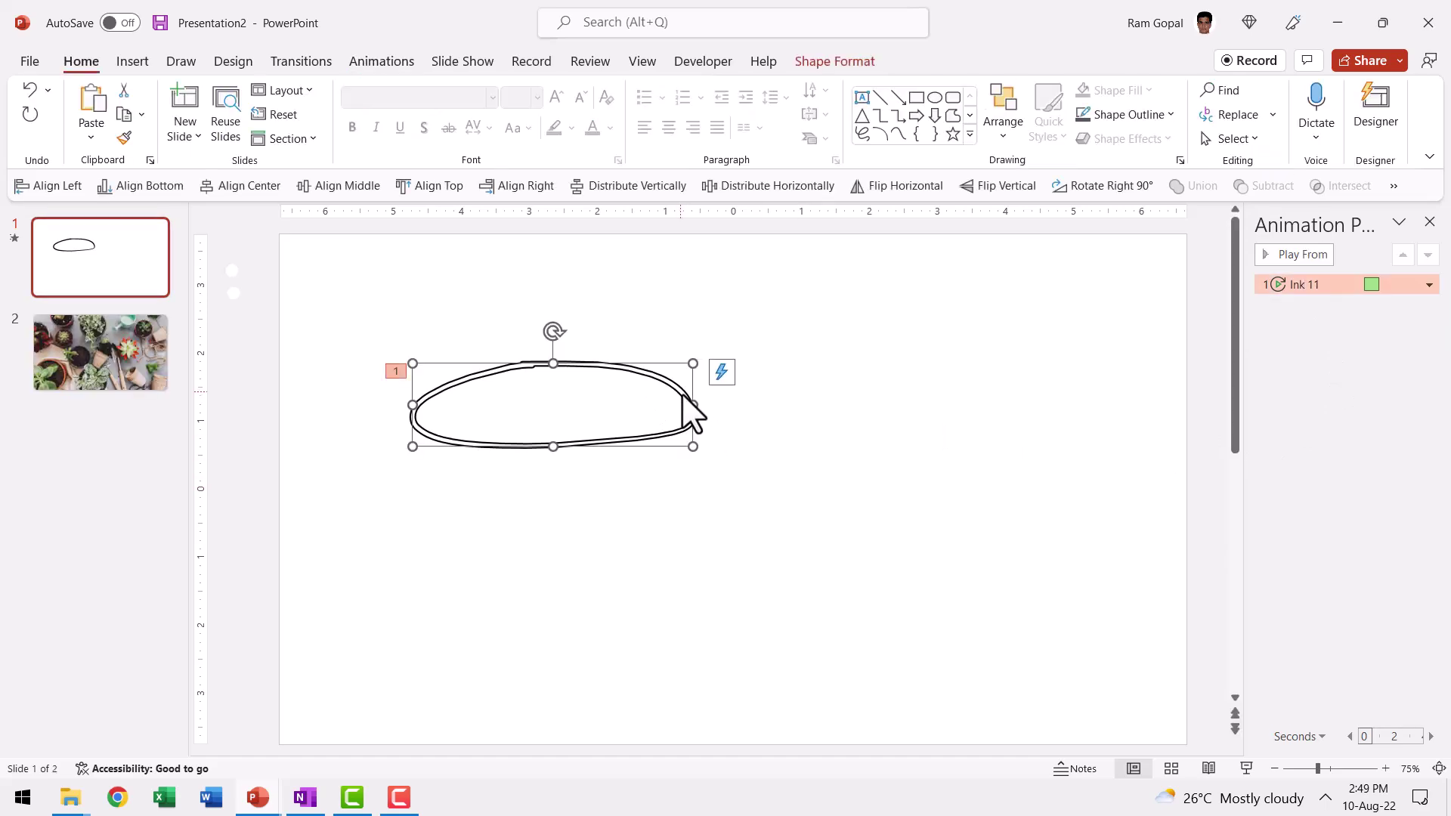
# - Paste the oval onto the plant photo slide around the watering can
pyautogui.click(69, 385)
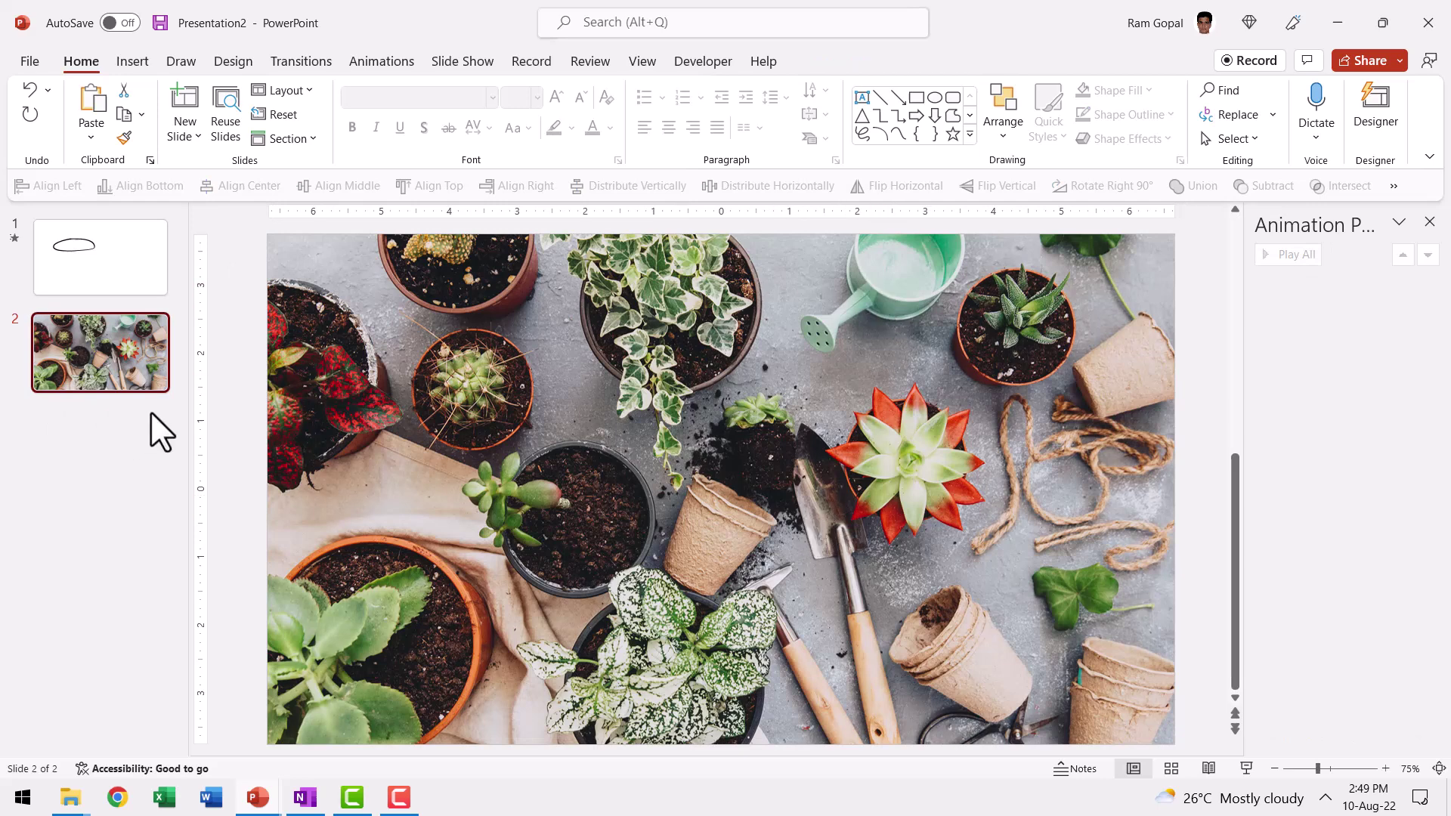
pyautogui.rightClick(227, 414)
pyautogui.click(265, 470)
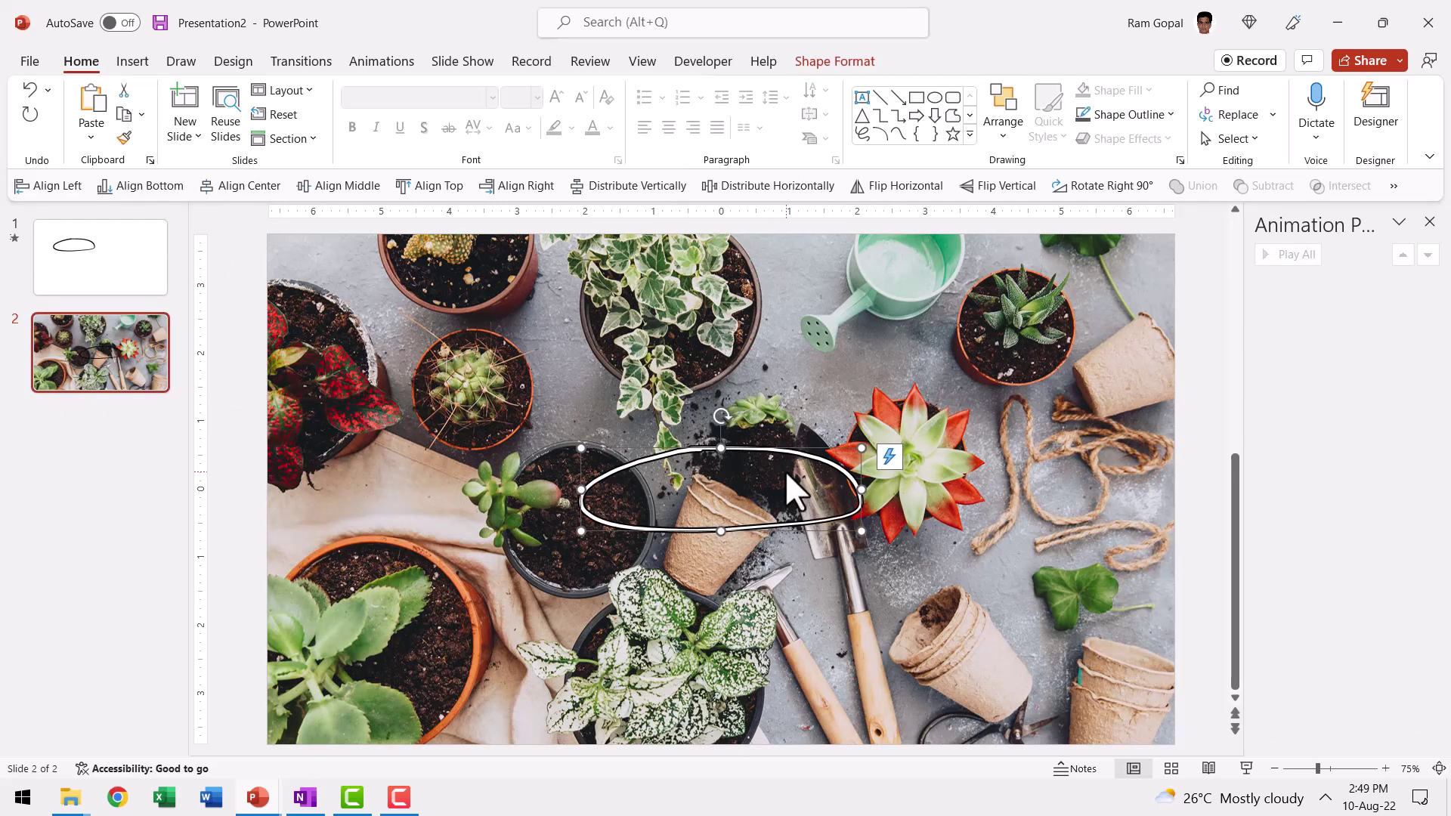
pyautogui.moveTo(787, 455)
pyautogui.mouseDown()
pyautogui.moveTo(550, 322)
pyautogui.moveTo(932, 283)
pyautogui.mouseUp()
# - Give the pasted oval a Replay animation shortened to 1.5 seconds
pyautogui.hotkey('alt', 'a')
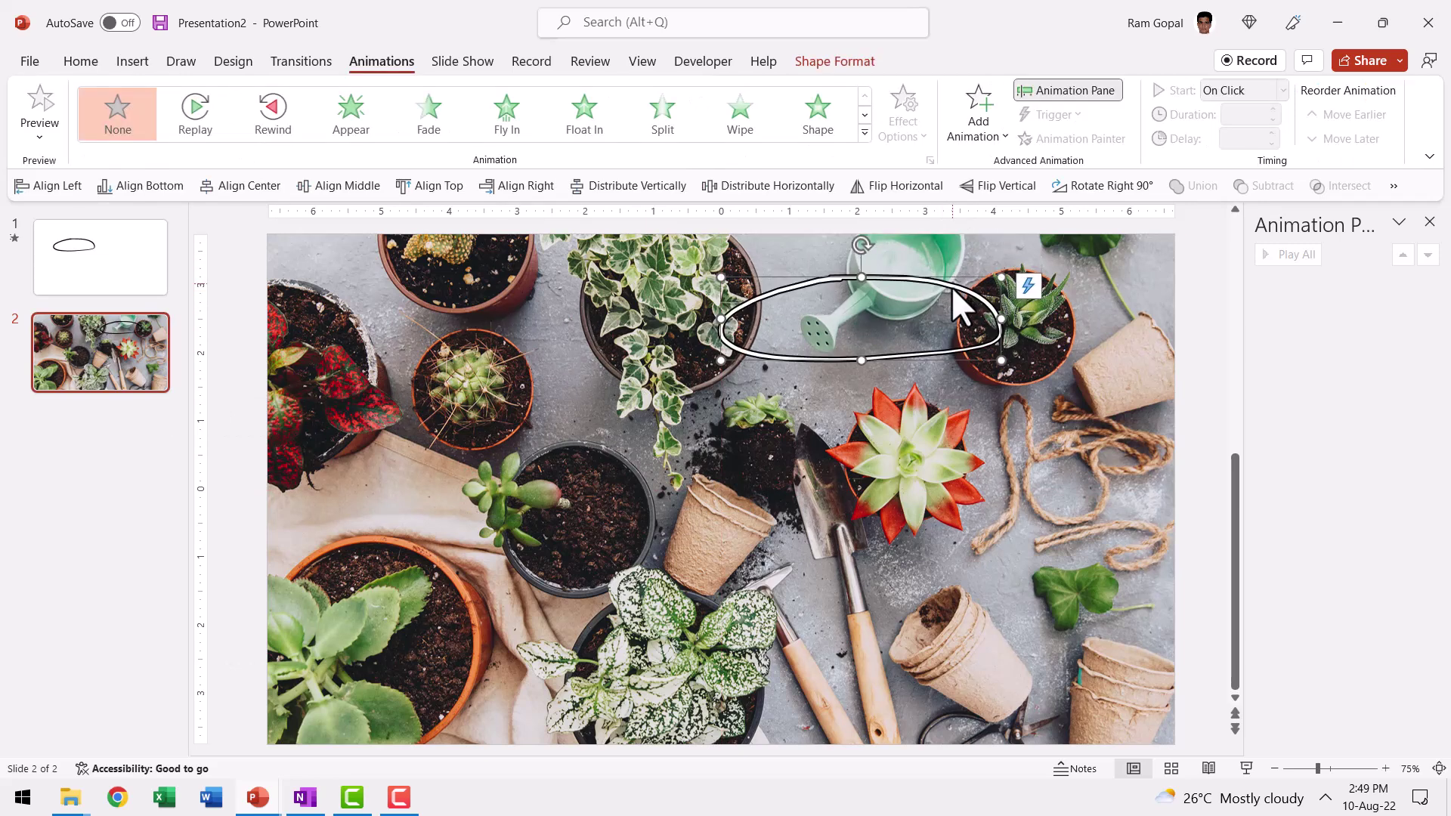
pyautogui.click(203, 124)
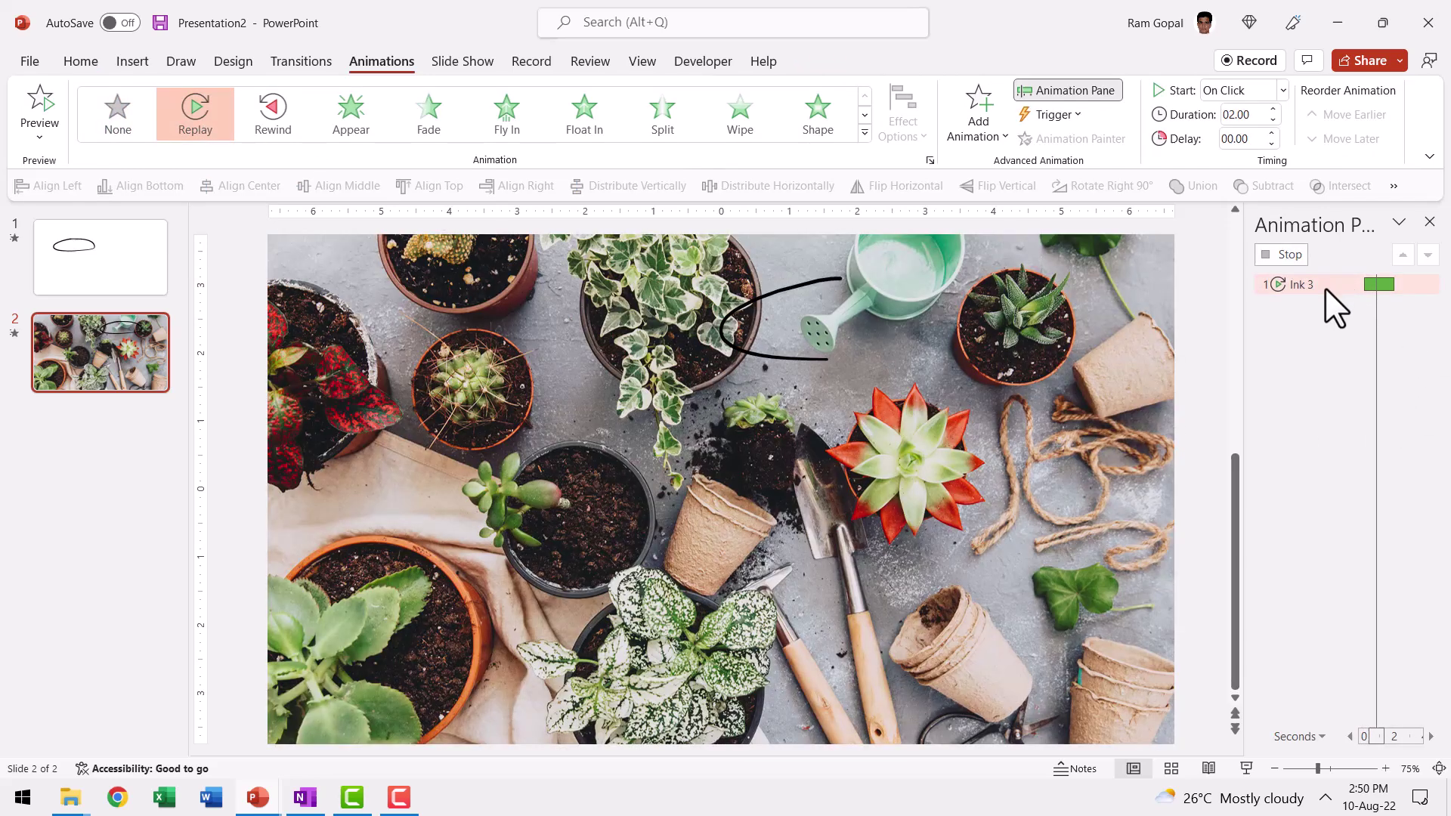
pyautogui.click(1273, 121)
pyautogui.click(1272, 121)
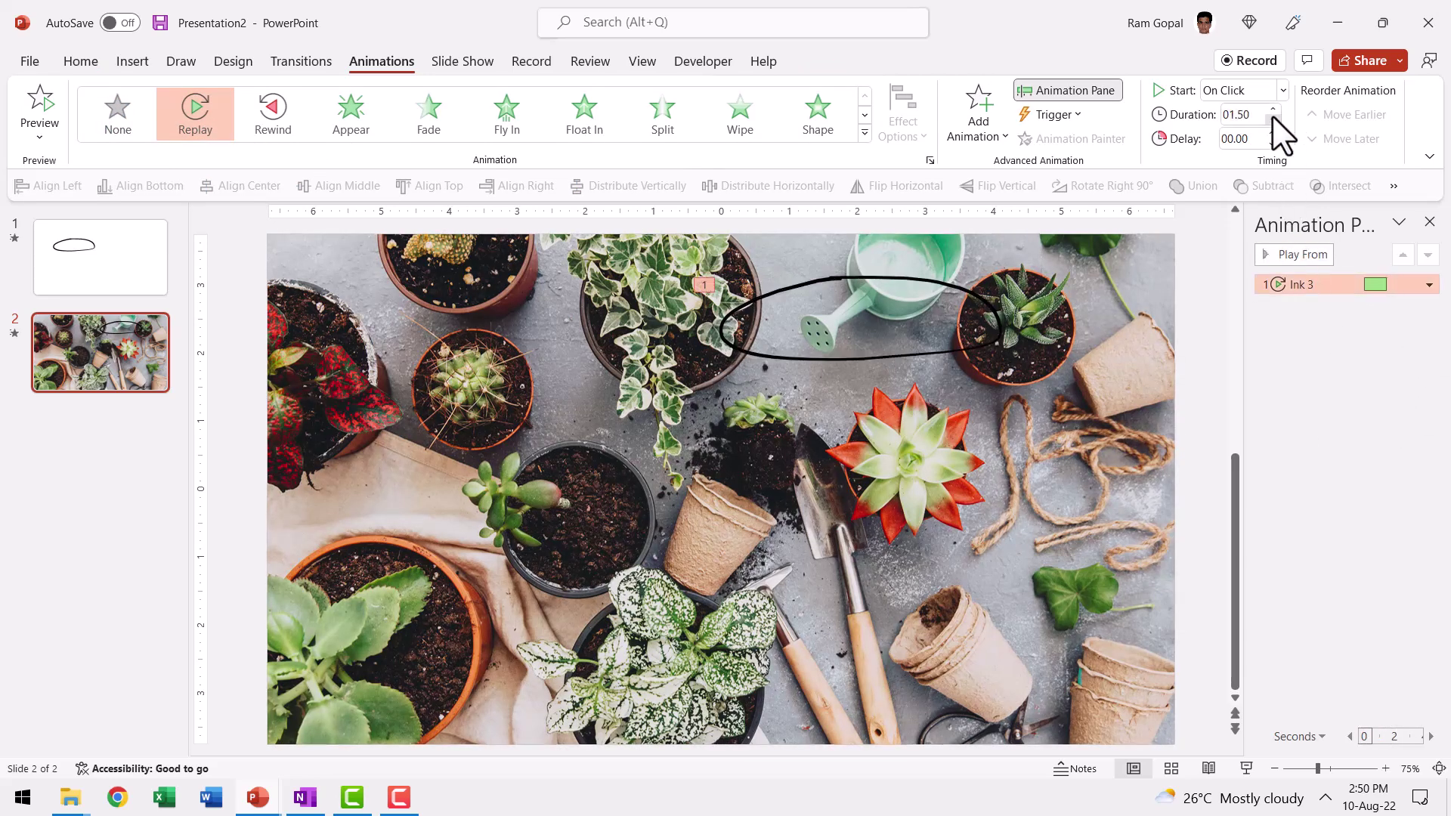
pyautogui.click(1272, 120)
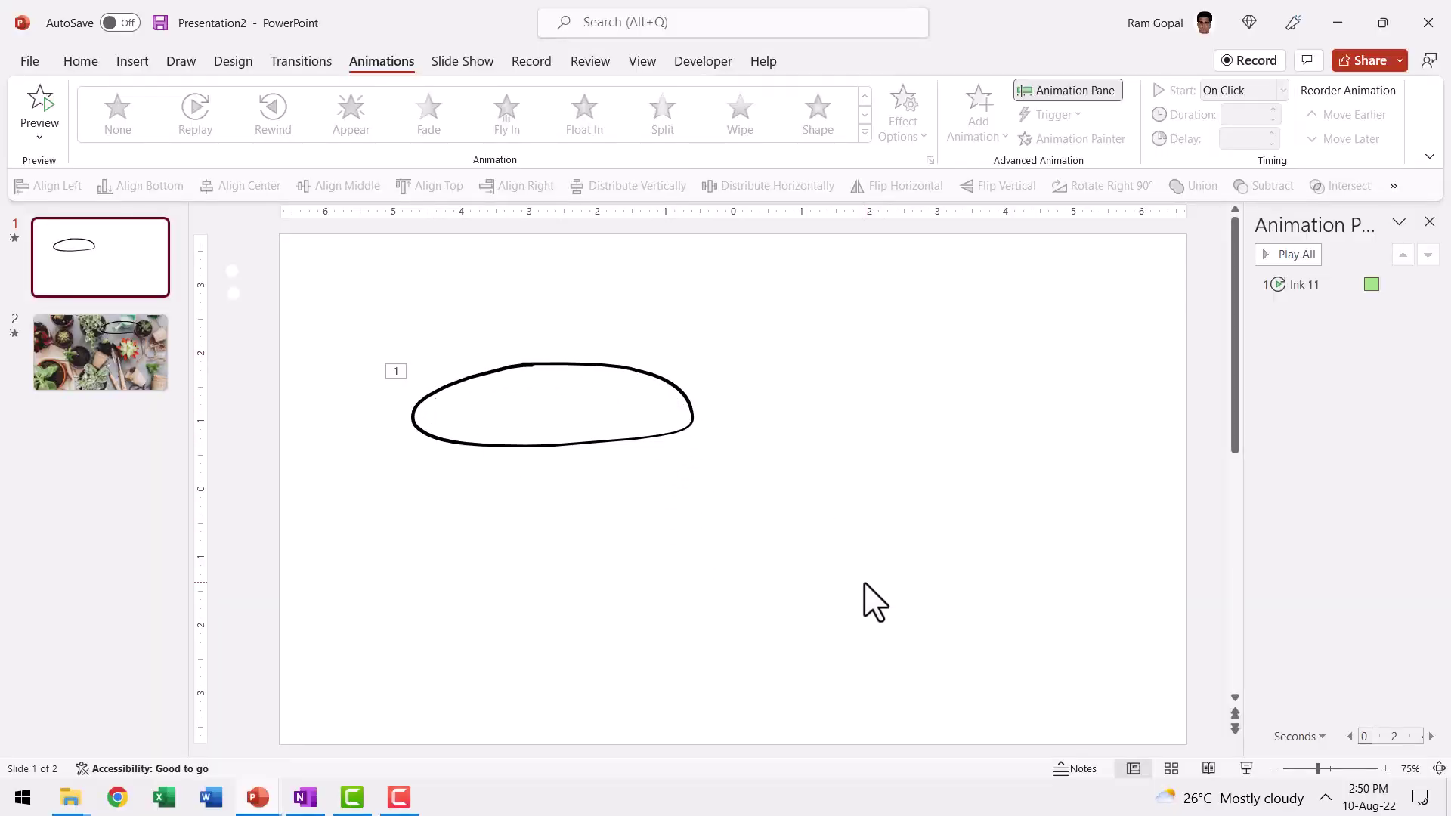
# - Draw a red freehand arrow right of the oval, replay its strokes, and select it
pyautogui.click(182, 62)
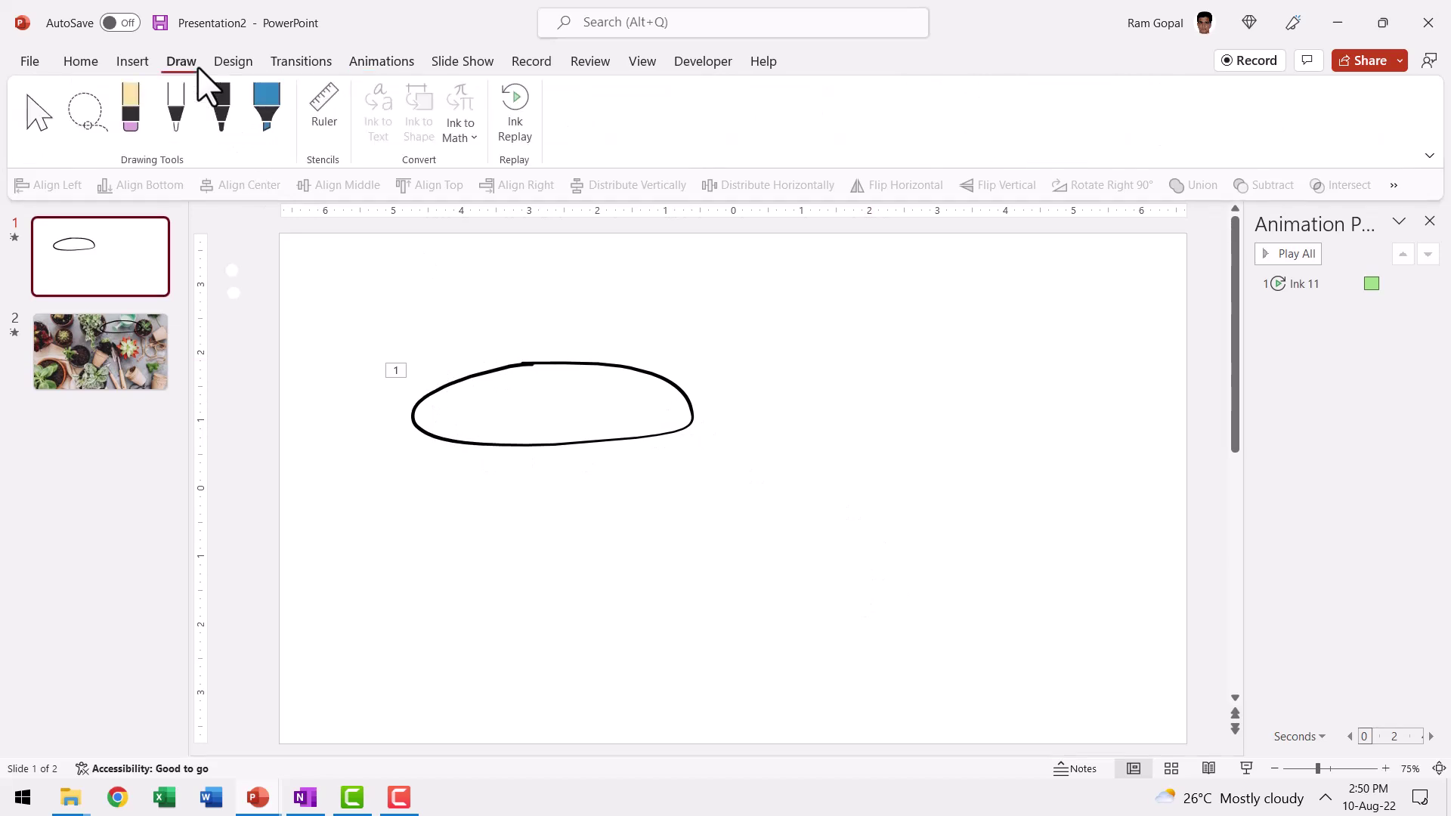
pyautogui.click(226, 118)
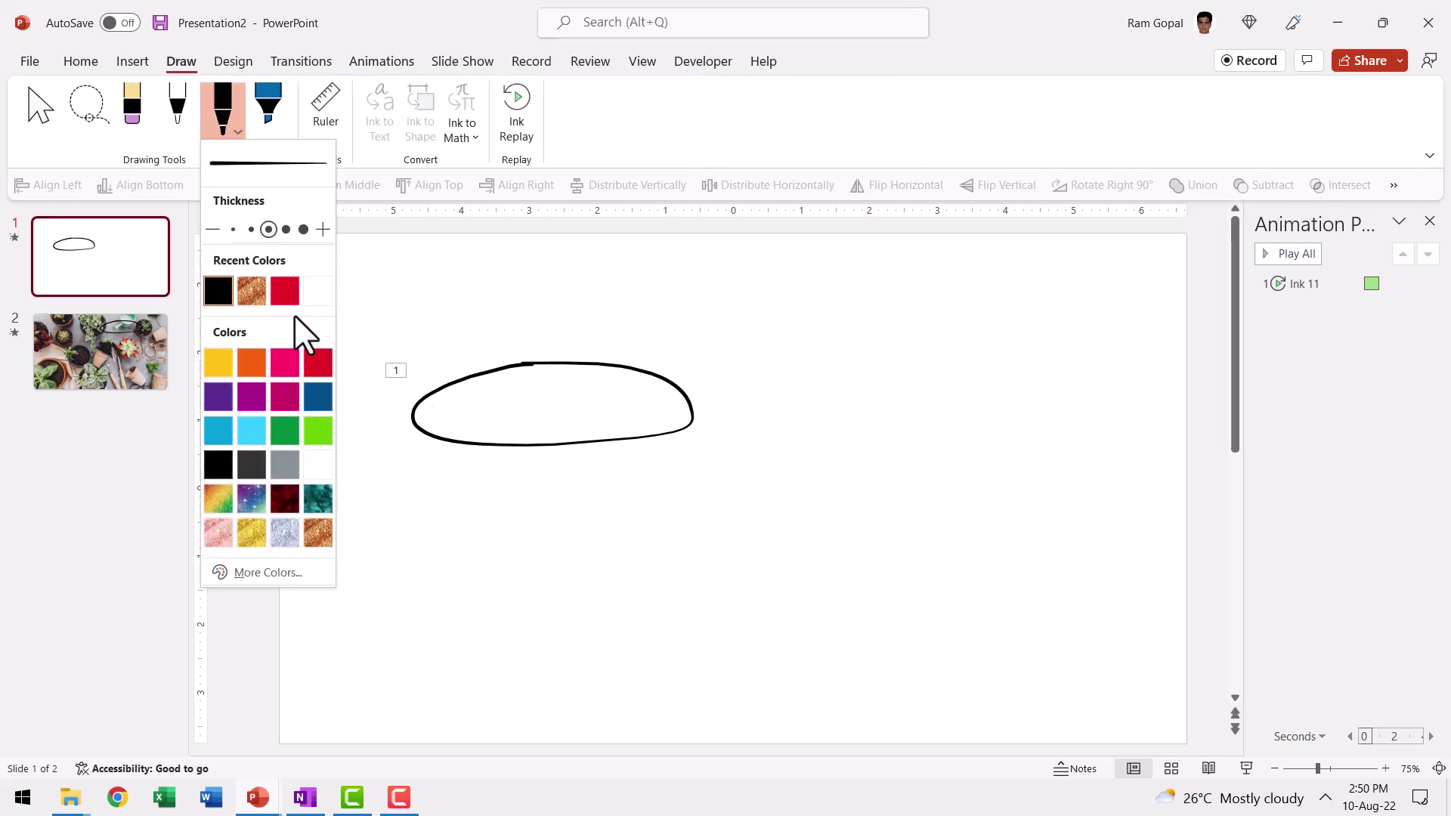
pyautogui.click(284, 292)
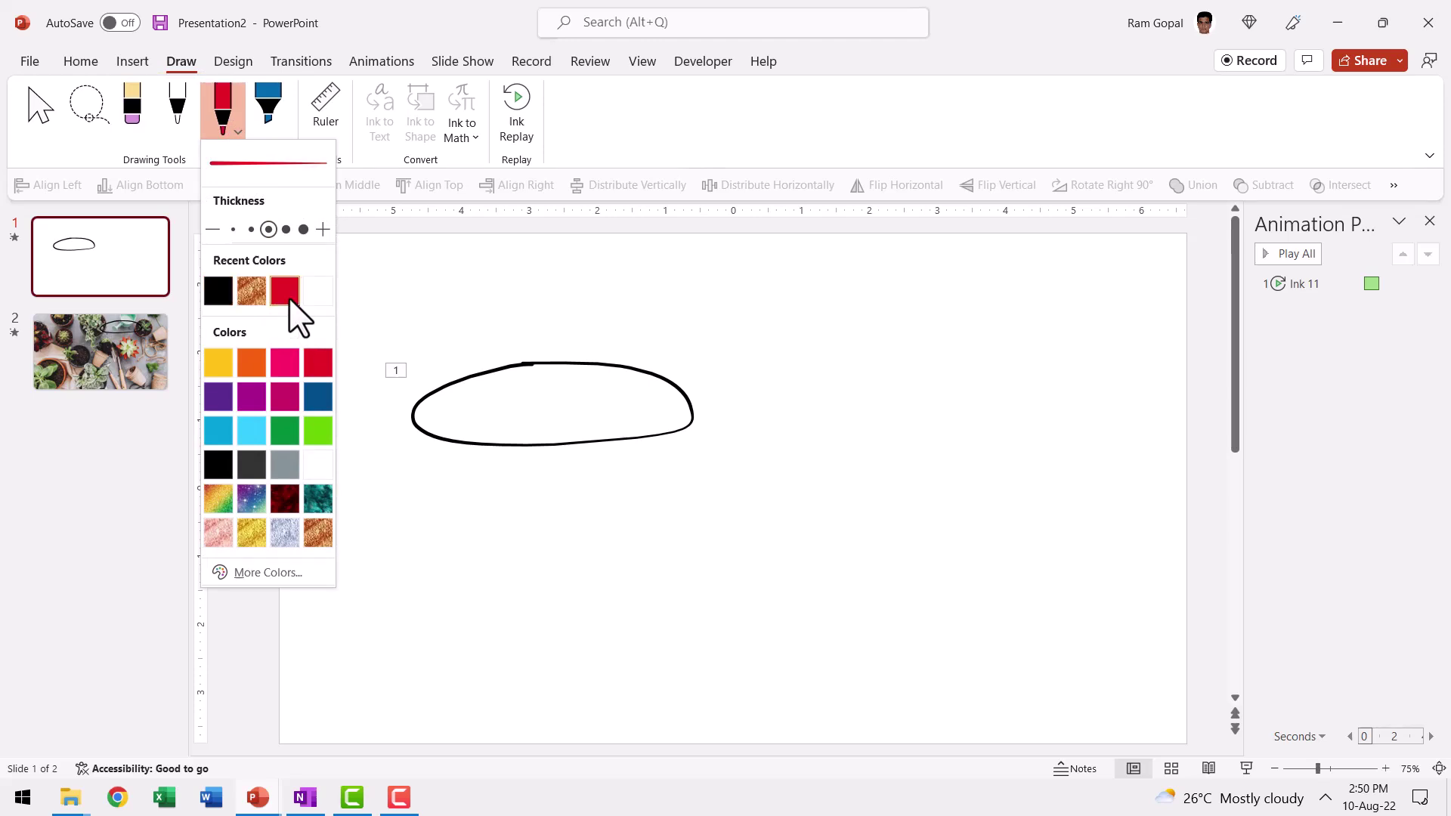
pyautogui.moveTo(703, 522)
pyautogui.mouseDown()
pyautogui.moveTo(900, 529)
pyautogui.moveTo(831, 547)
pyautogui.mouseUp()
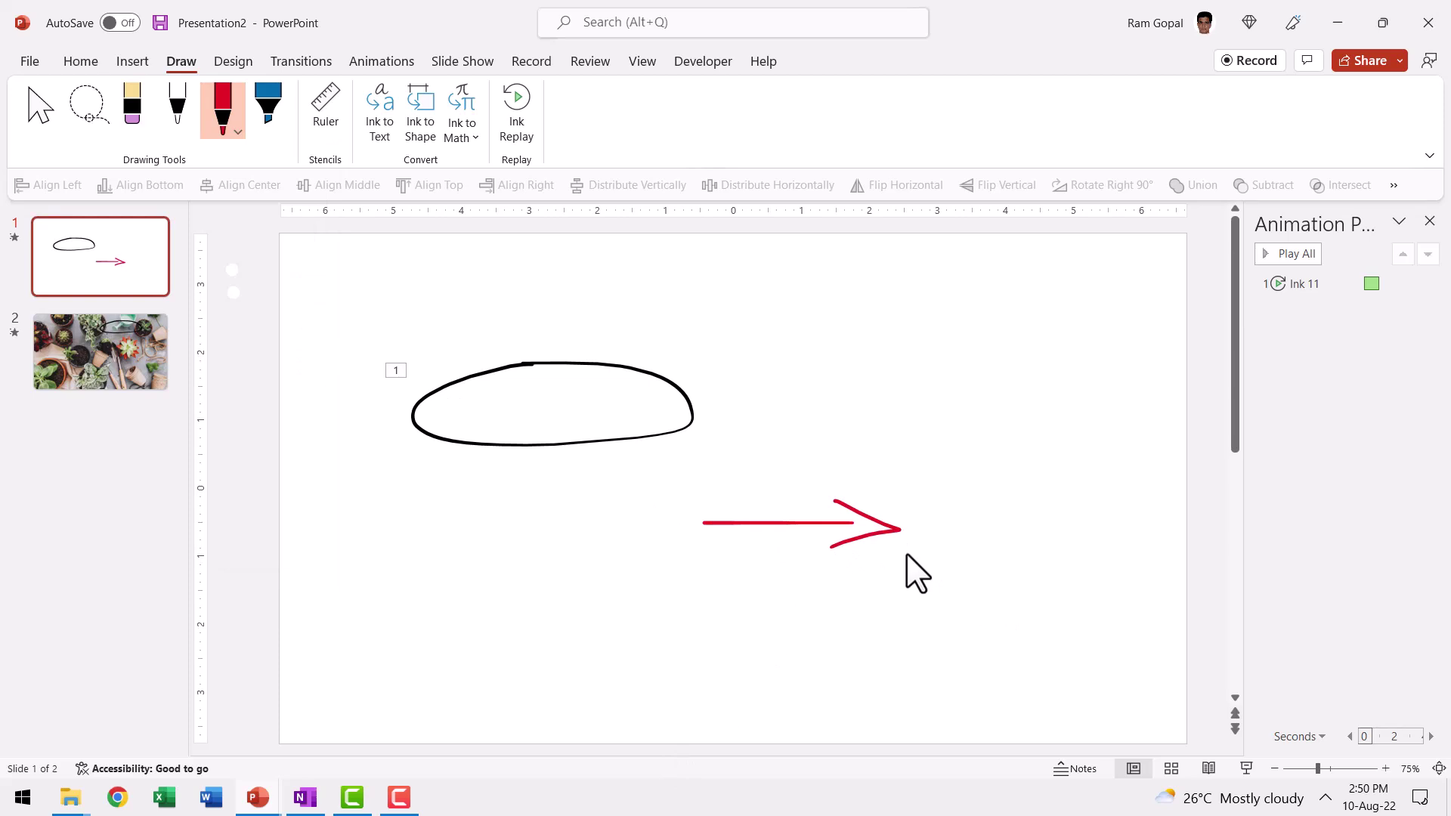
pyautogui.click(523, 102)
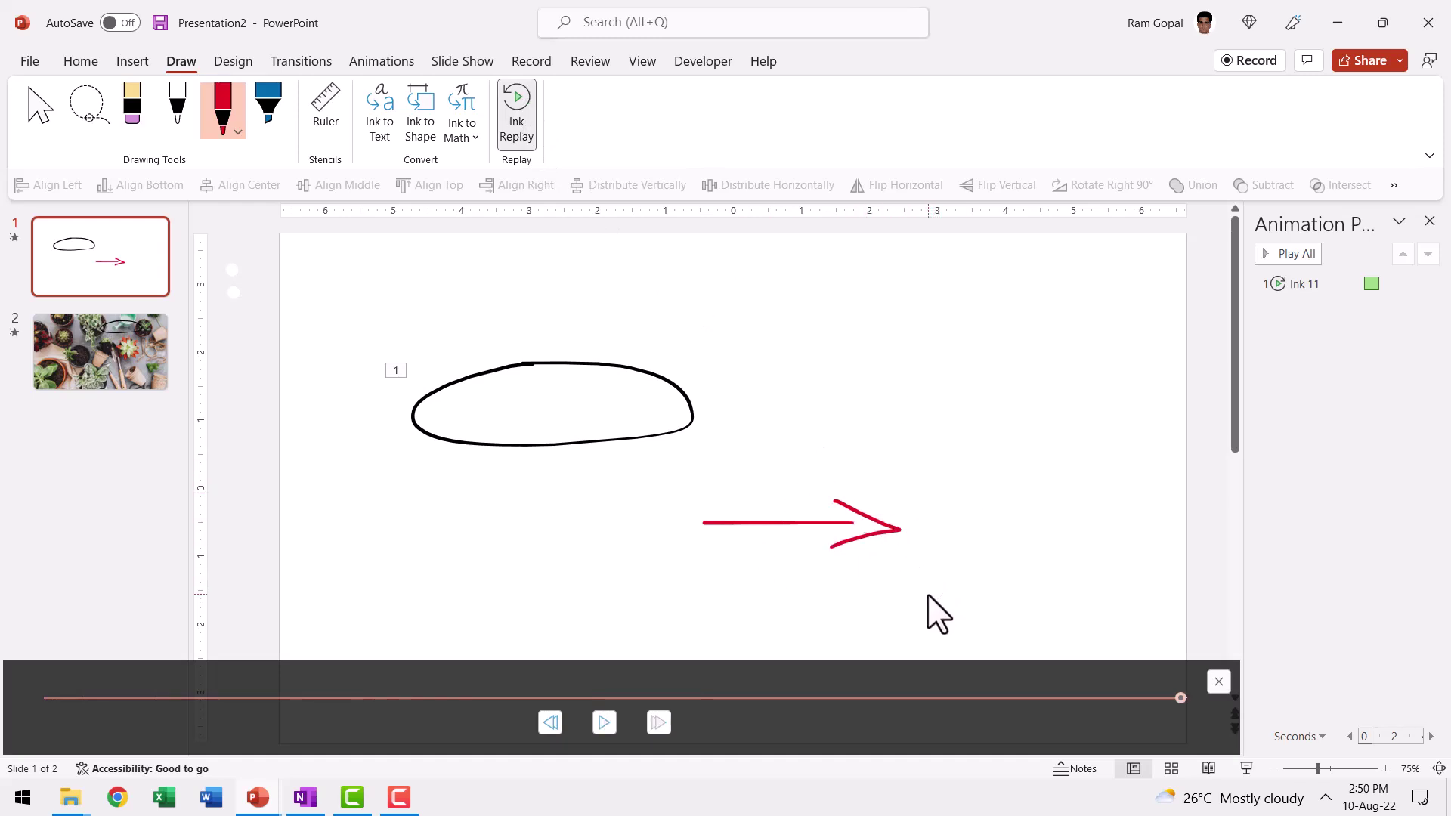
pyautogui.moveTo(973, 642)
pyautogui.mouseDown()
pyautogui.moveTo(733, 455)
pyautogui.moveTo(598, 467)
pyautogui.mouseUp()
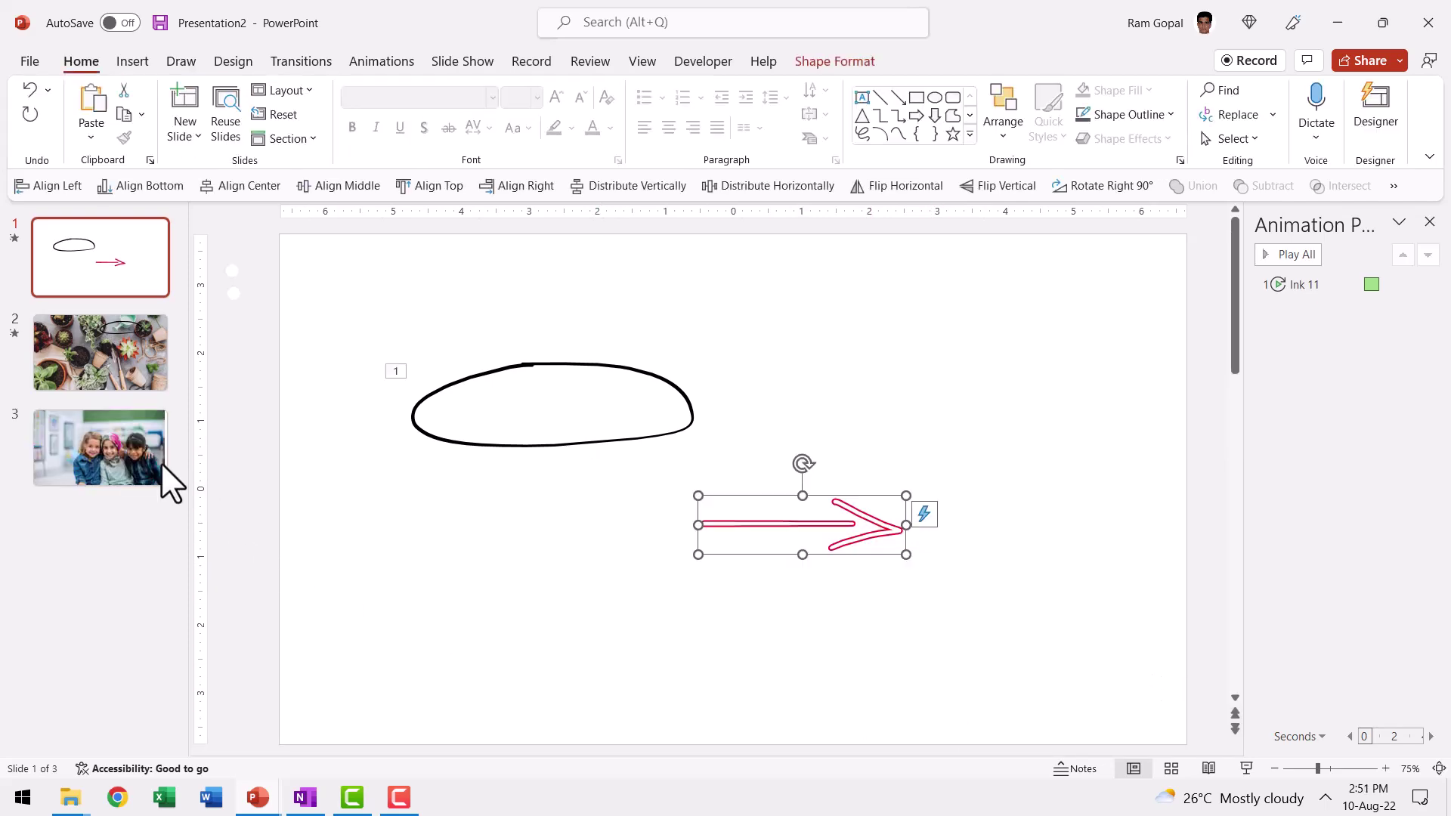
# - Paste the red arrow onto the children photo, pointing at the left girl
pyautogui.click(100, 448)
pyautogui.hotkey('ctrl', 'v')
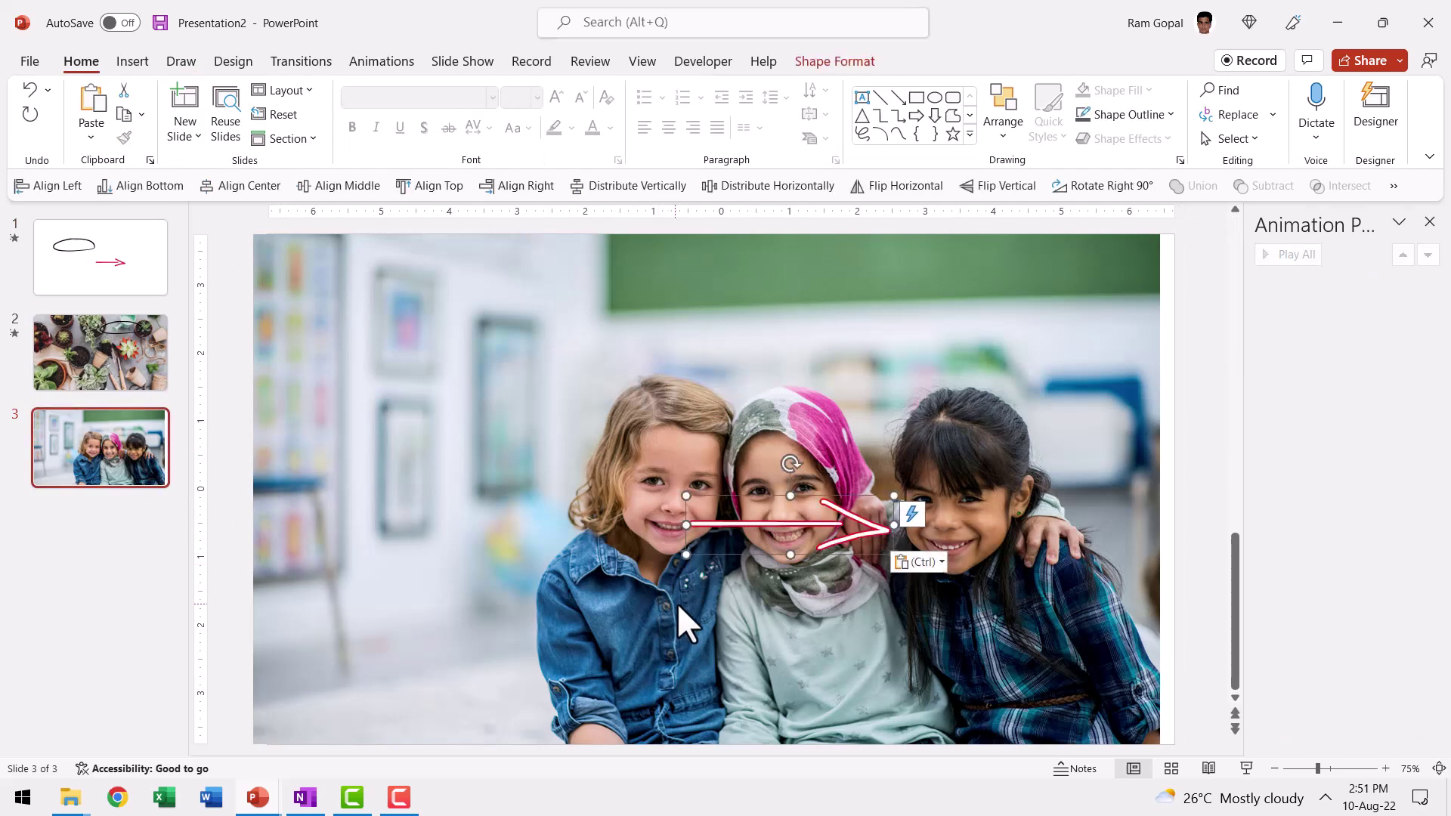
pyautogui.moveTo(834, 523); pyautogui.dragTo(547, 433)
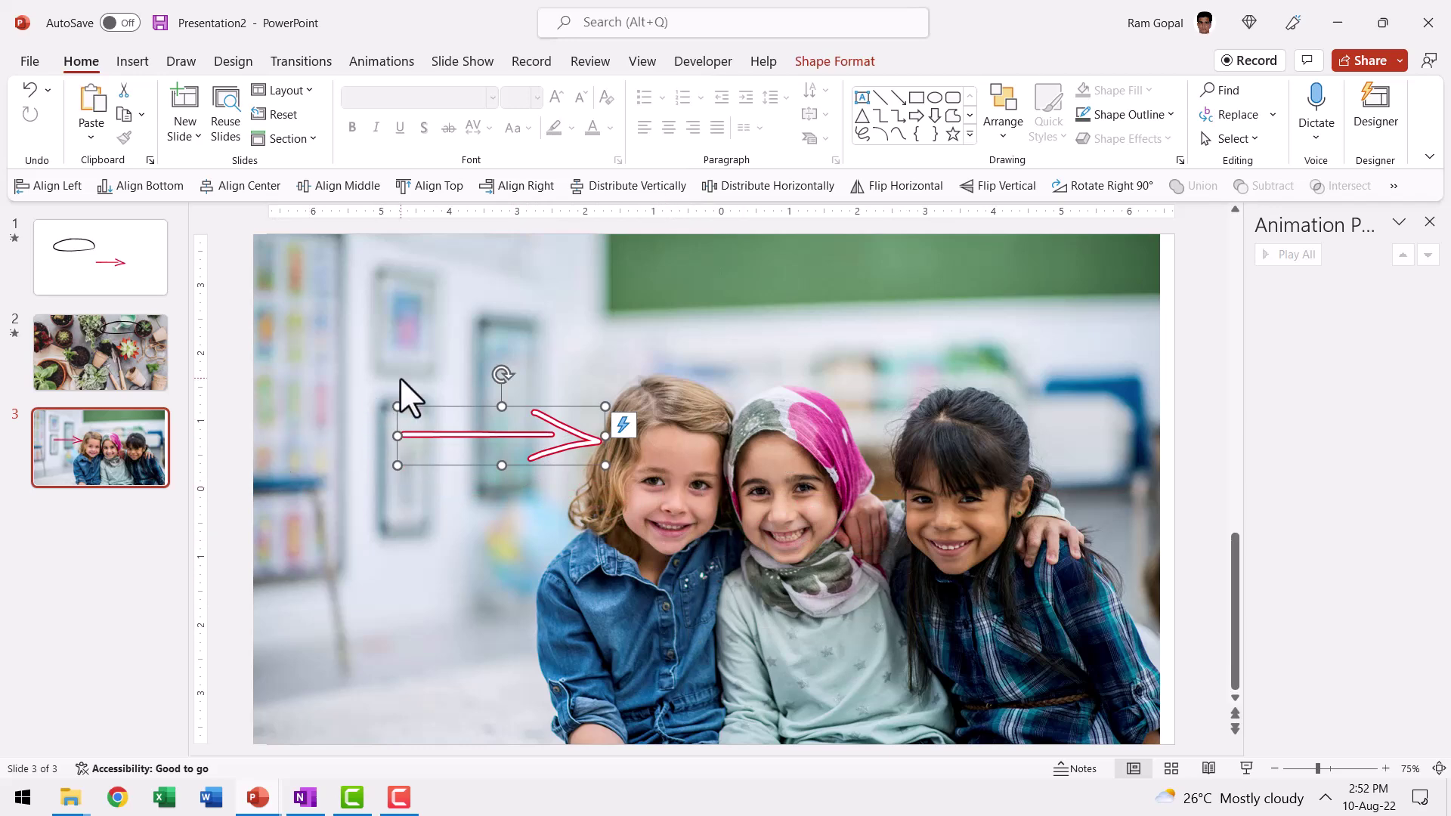
# - Give the arrow a one-second Replay animation and play the slideshow from this slide
pyautogui.click(378, 61)
pyautogui.click(198, 123)
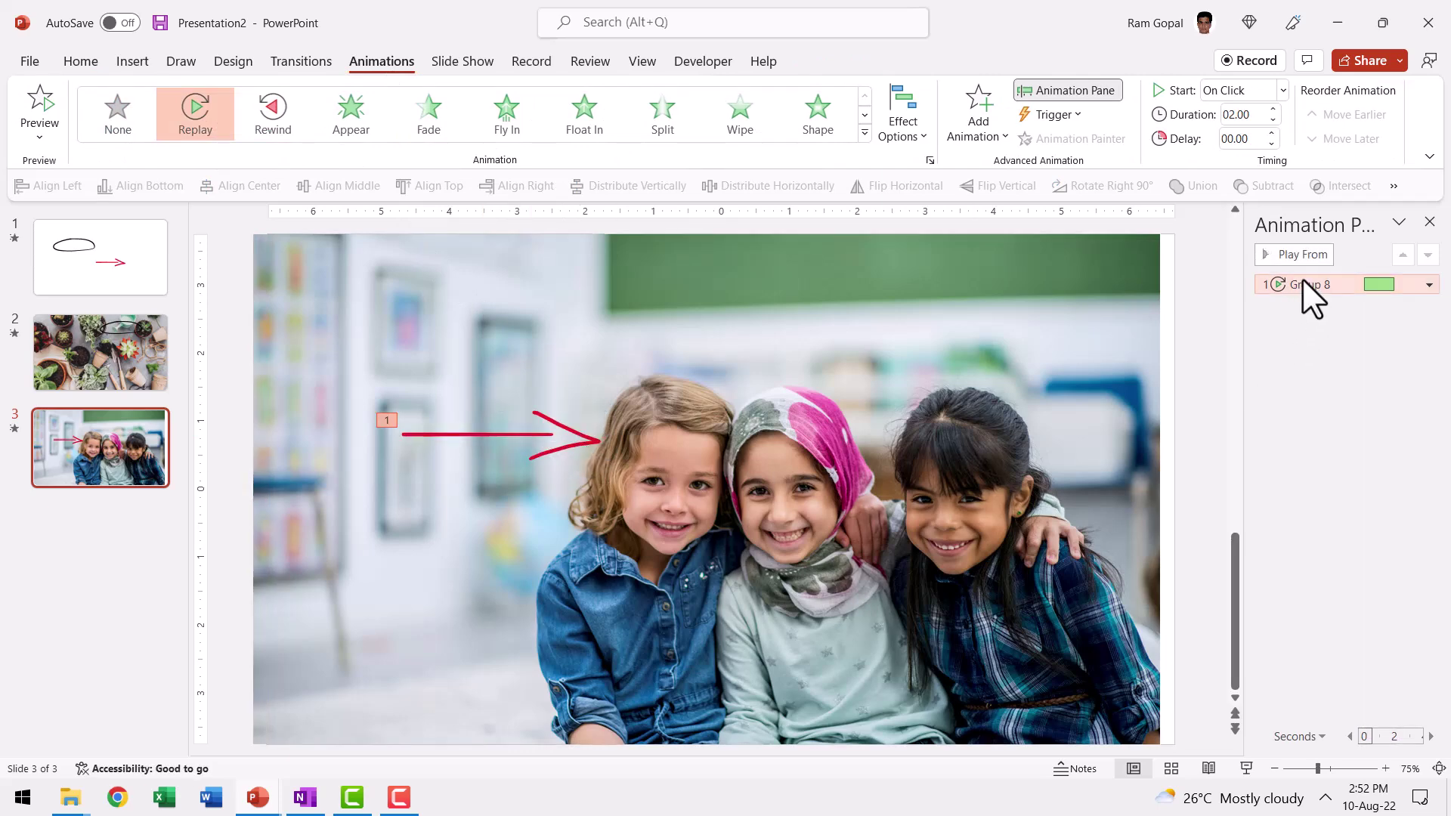
pyautogui.click(1273, 118)
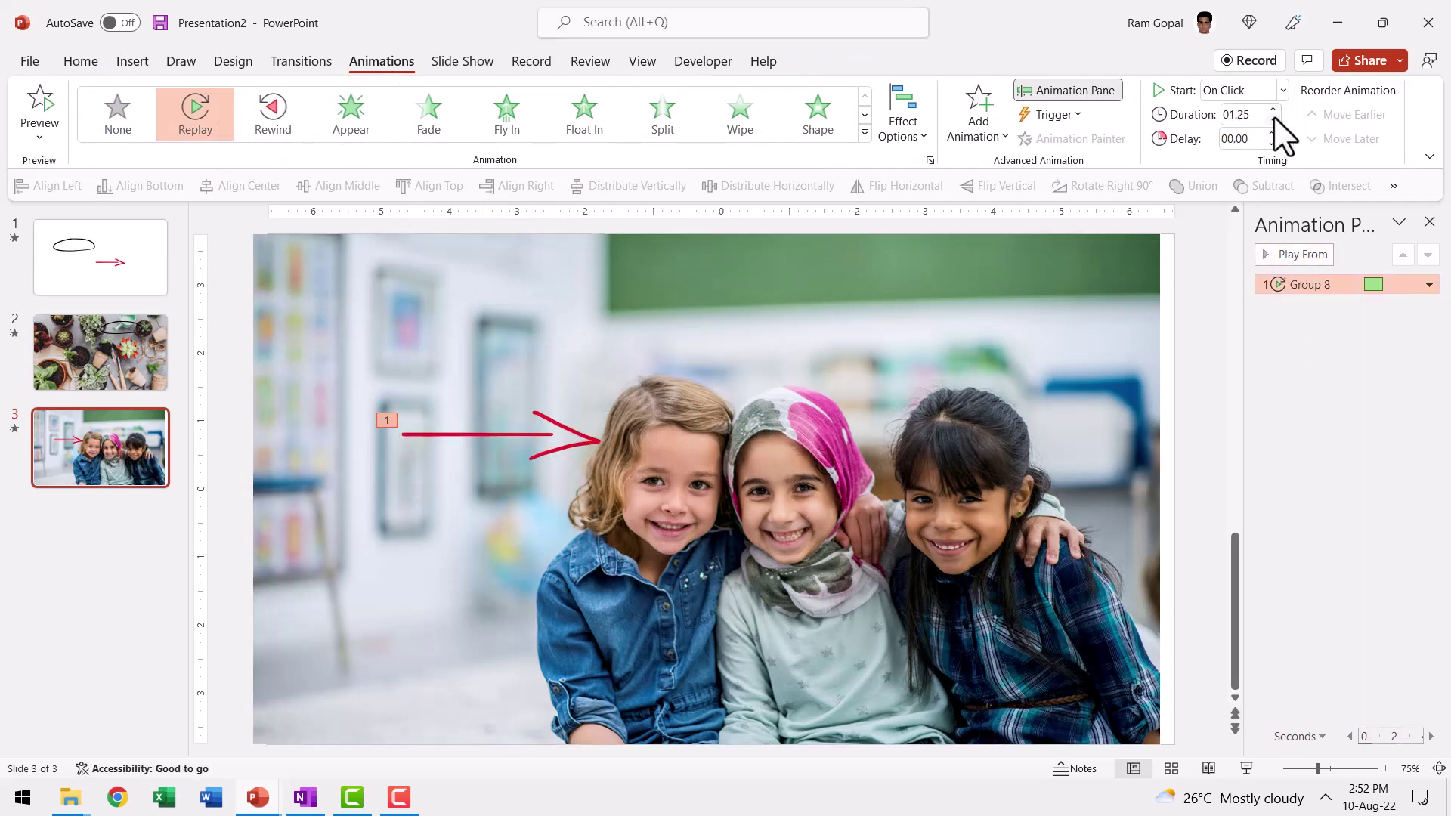
pyautogui.click(1274, 117)
pyautogui.click(1247, 769)
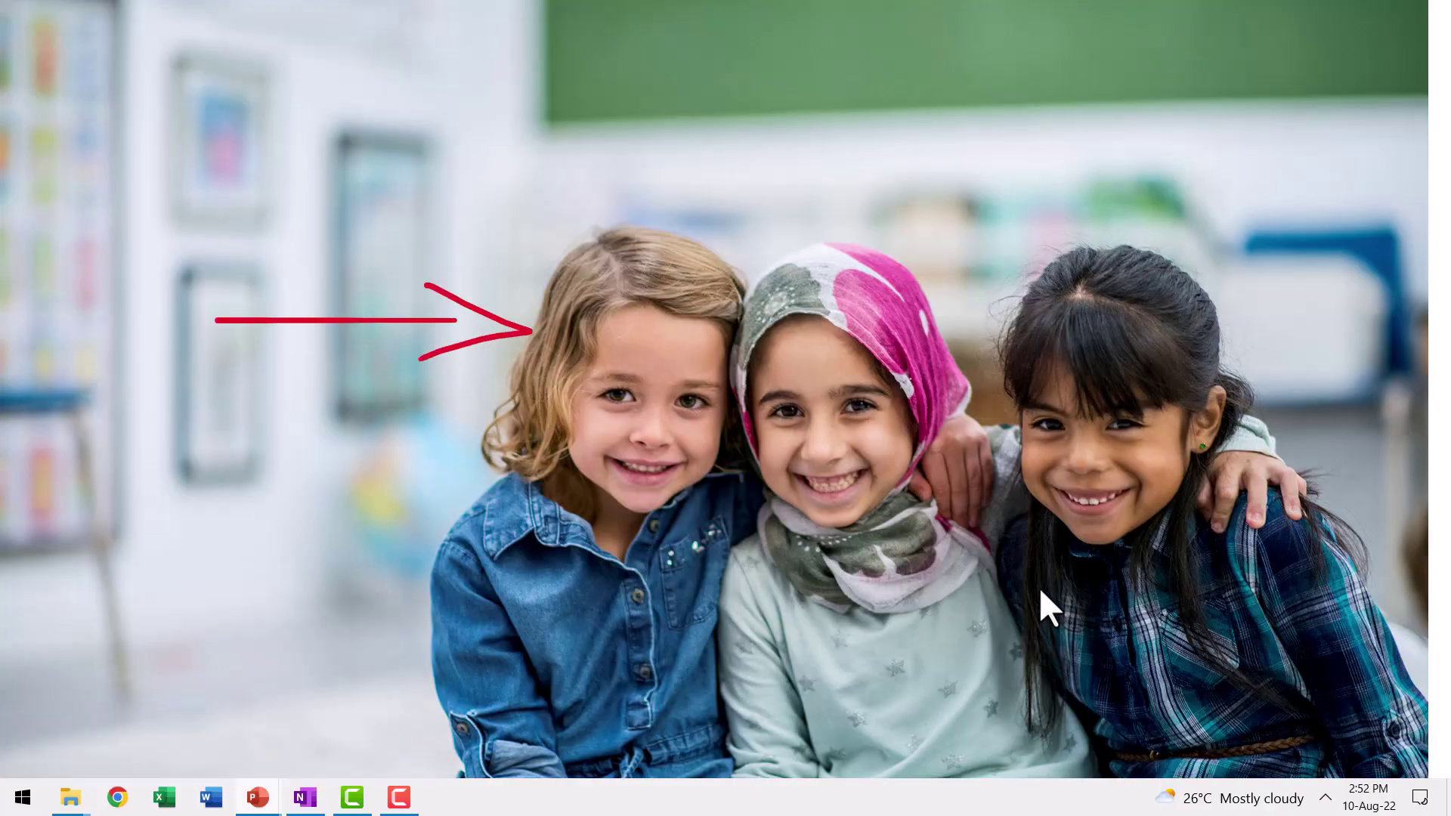
# - Exit the slideshow and bring up the slide options in the slide list
pyautogui.press('Escape')
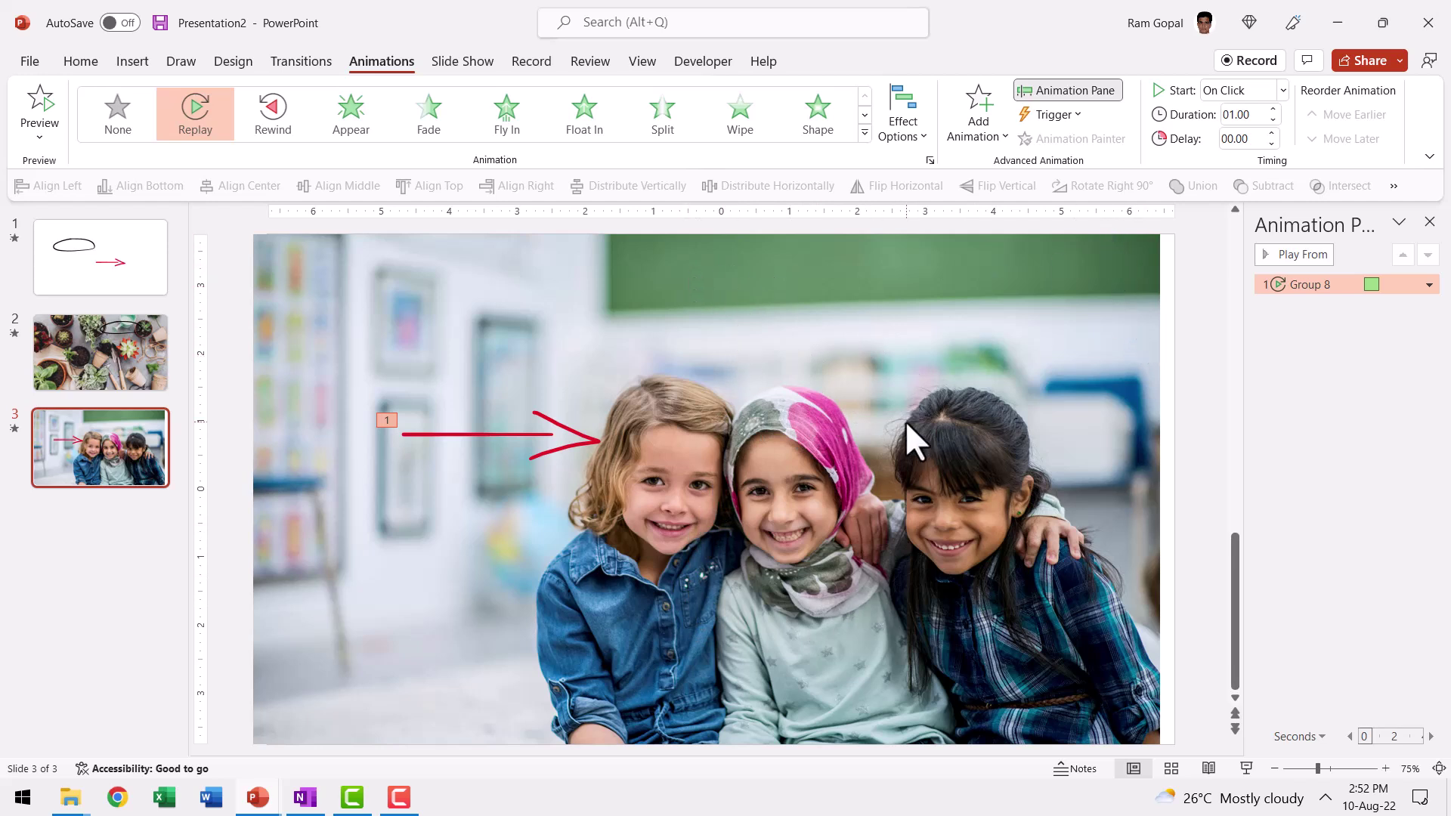
pyautogui.rightClick(159, 530)
# - Insert a blank fourth slide and choose a thicker stroke for the red Draw pen
pyautogui.click(197, 607)
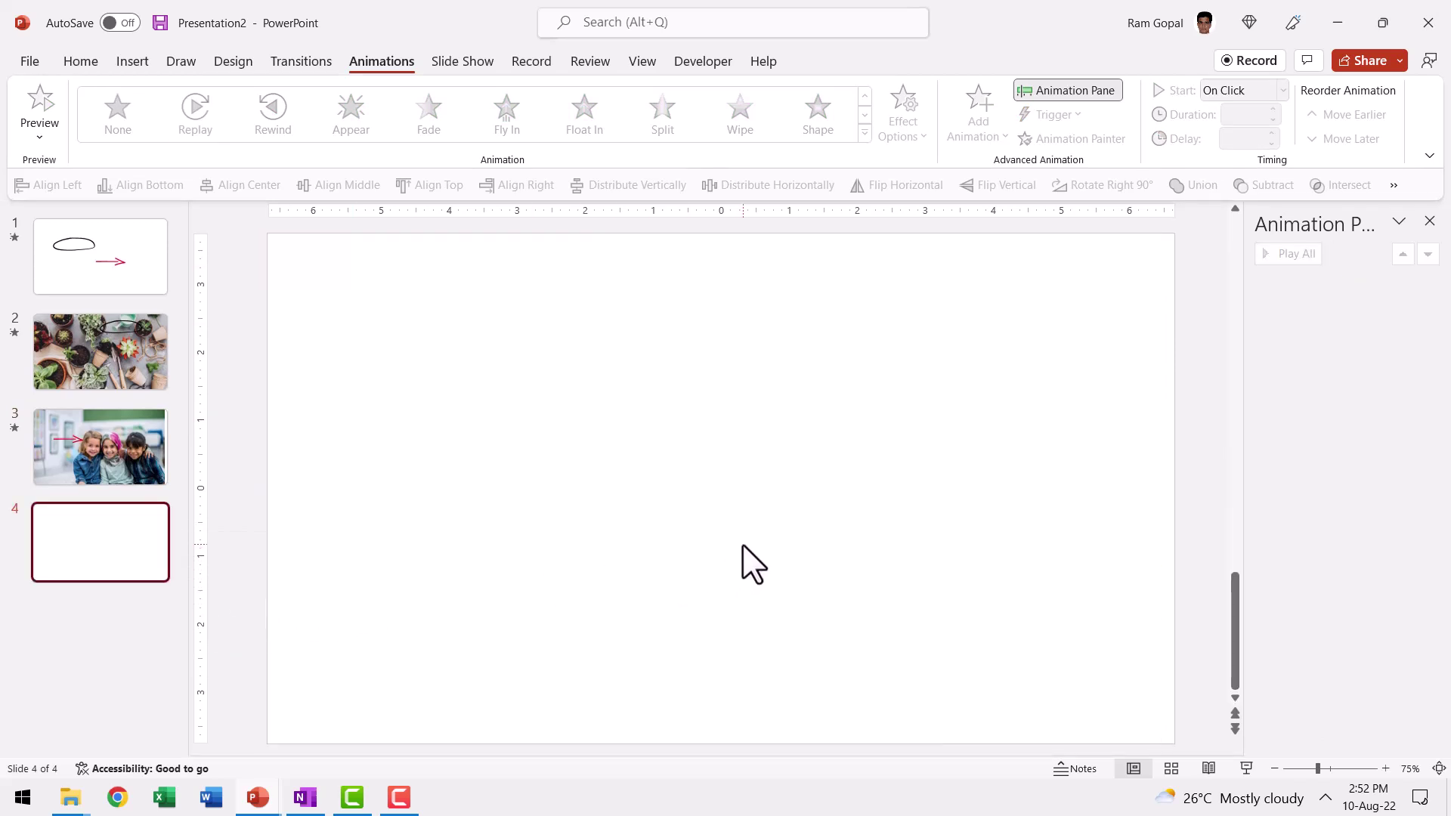
pyautogui.click(181, 61)
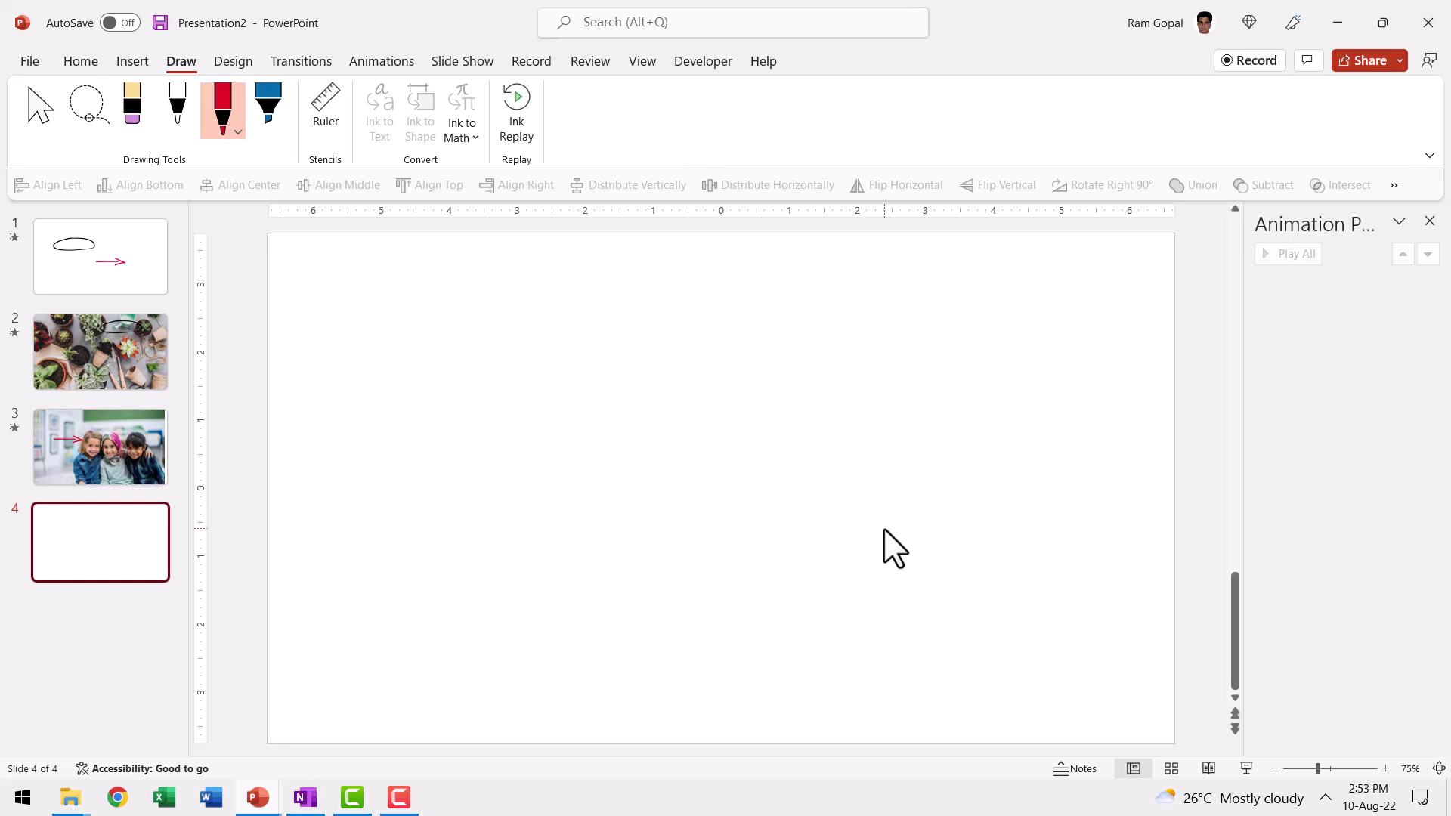
pyautogui.click(235, 136)
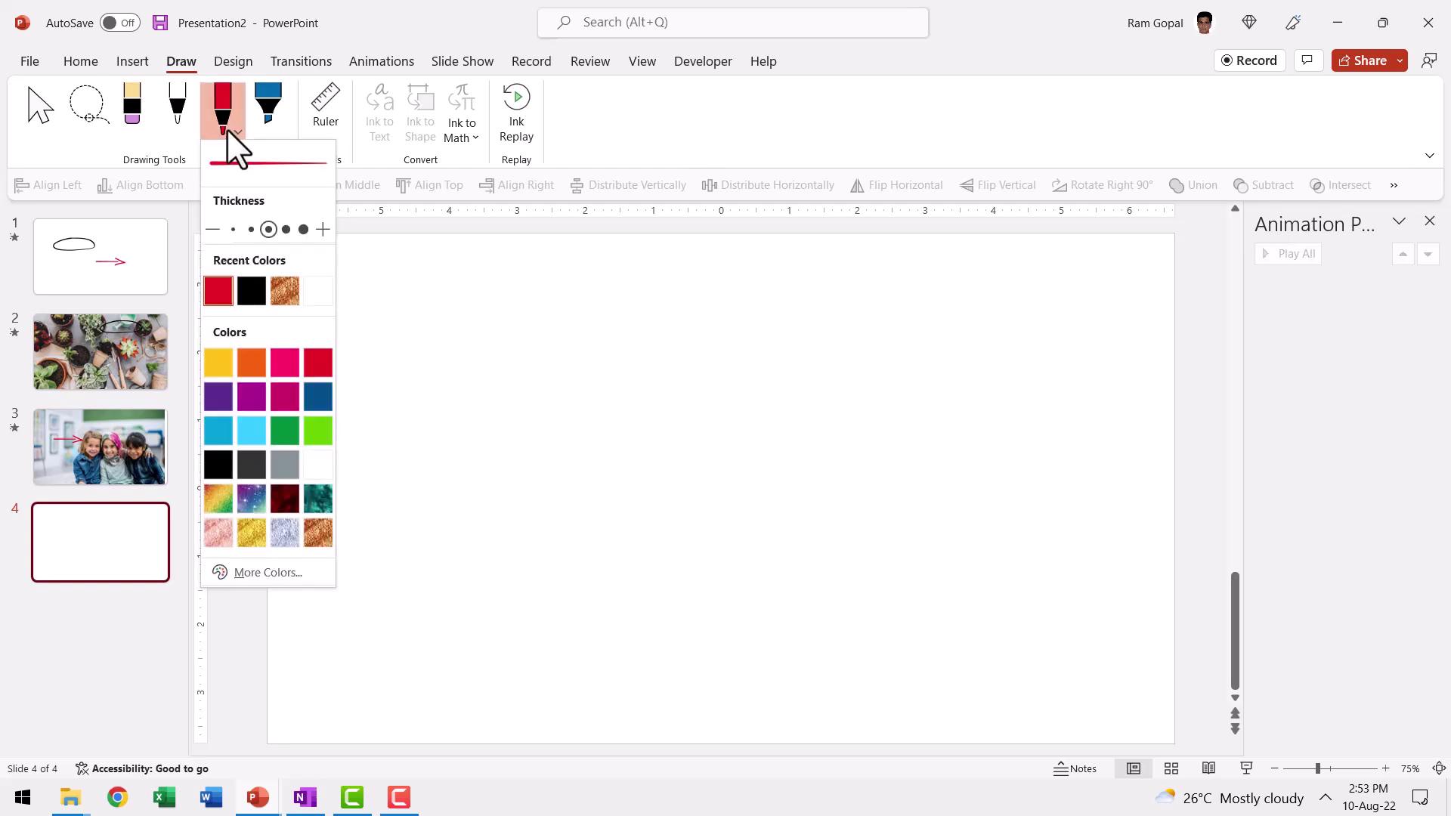
pyautogui.click(285, 229)
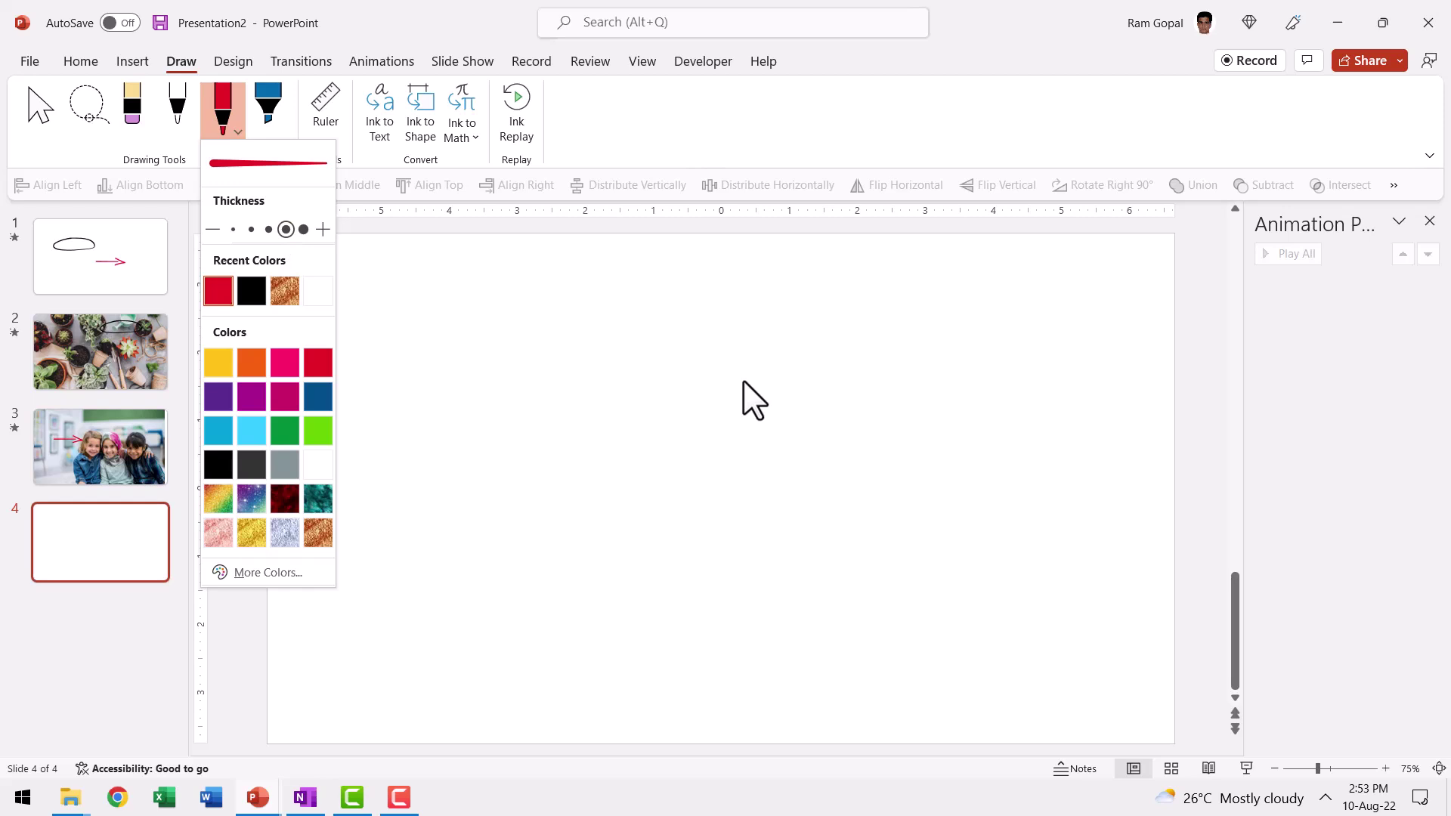
# - Draw the stick man's red head, body, two legs and raised arm
pyautogui.moveTo(766, 340); pyautogui.dragTo(769, 343)
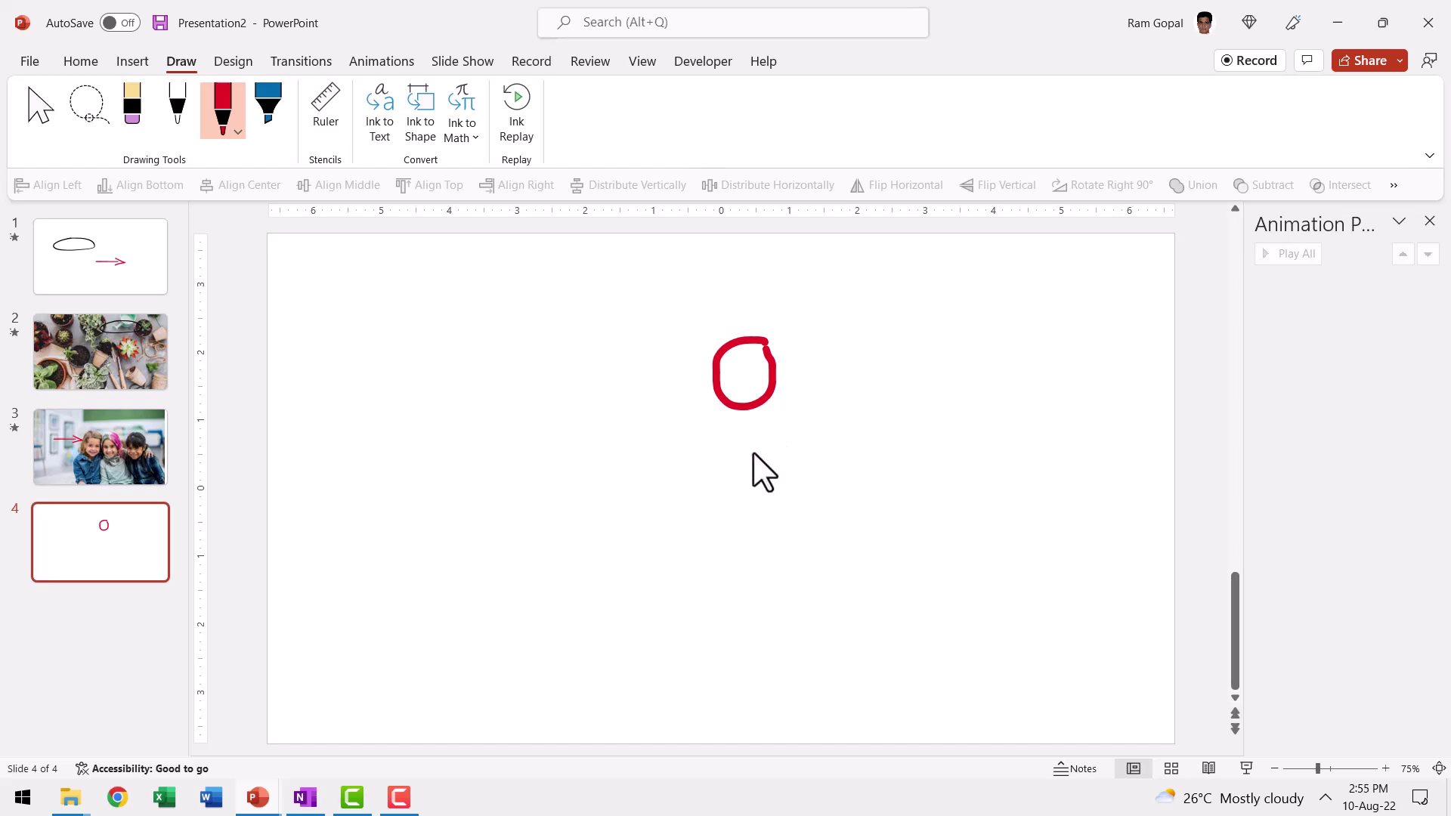
pyautogui.moveTo(722, 420)
pyautogui.mouseDown()
pyautogui.moveTo(767, 485)
pyautogui.moveTo(743, 565)
pyautogui.moveTo(723, 448)
pyautogui.mouseUp()
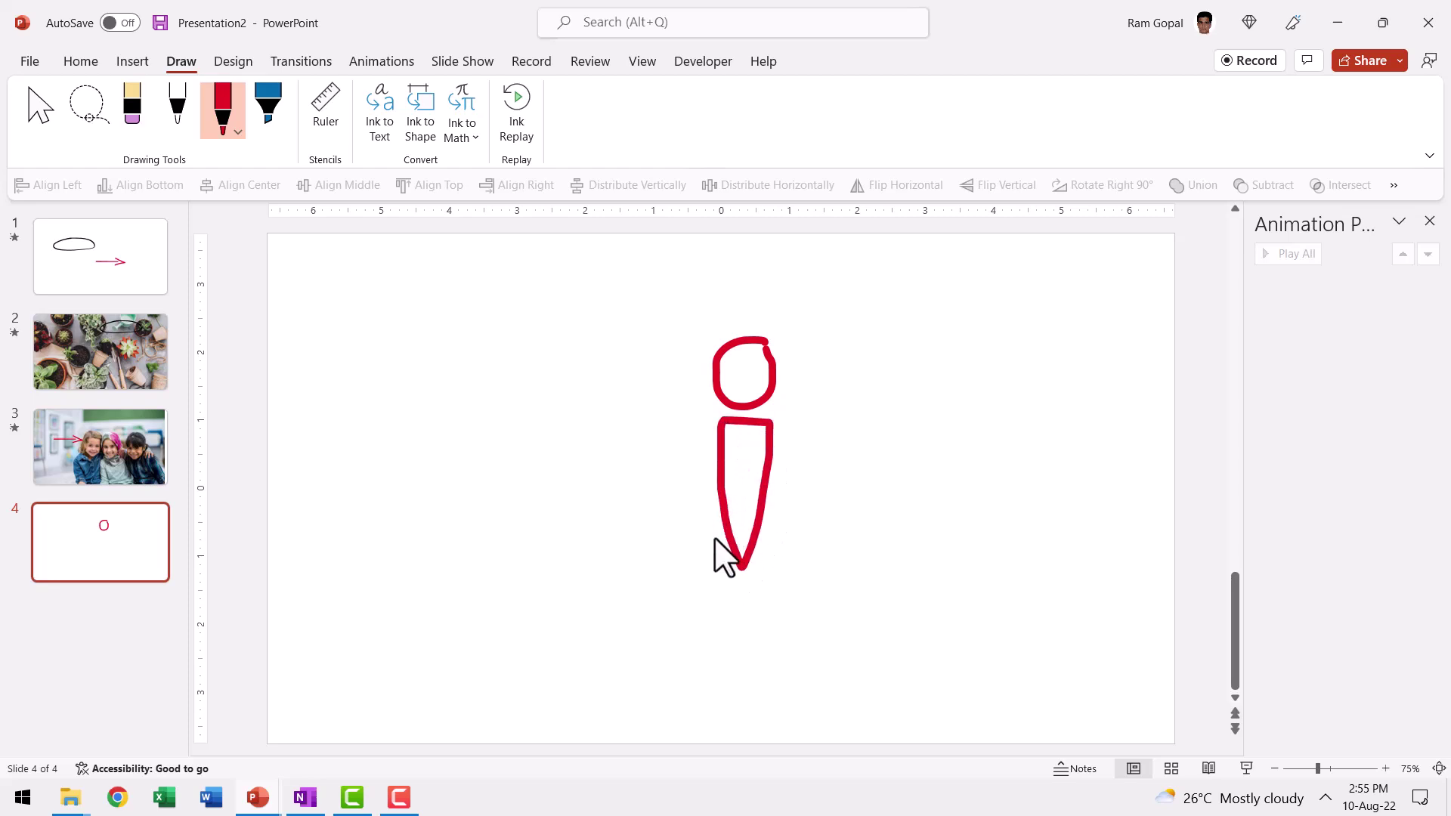
pyautogui.moveTo(756, 567); pyautogui.dragTo(797, 696)
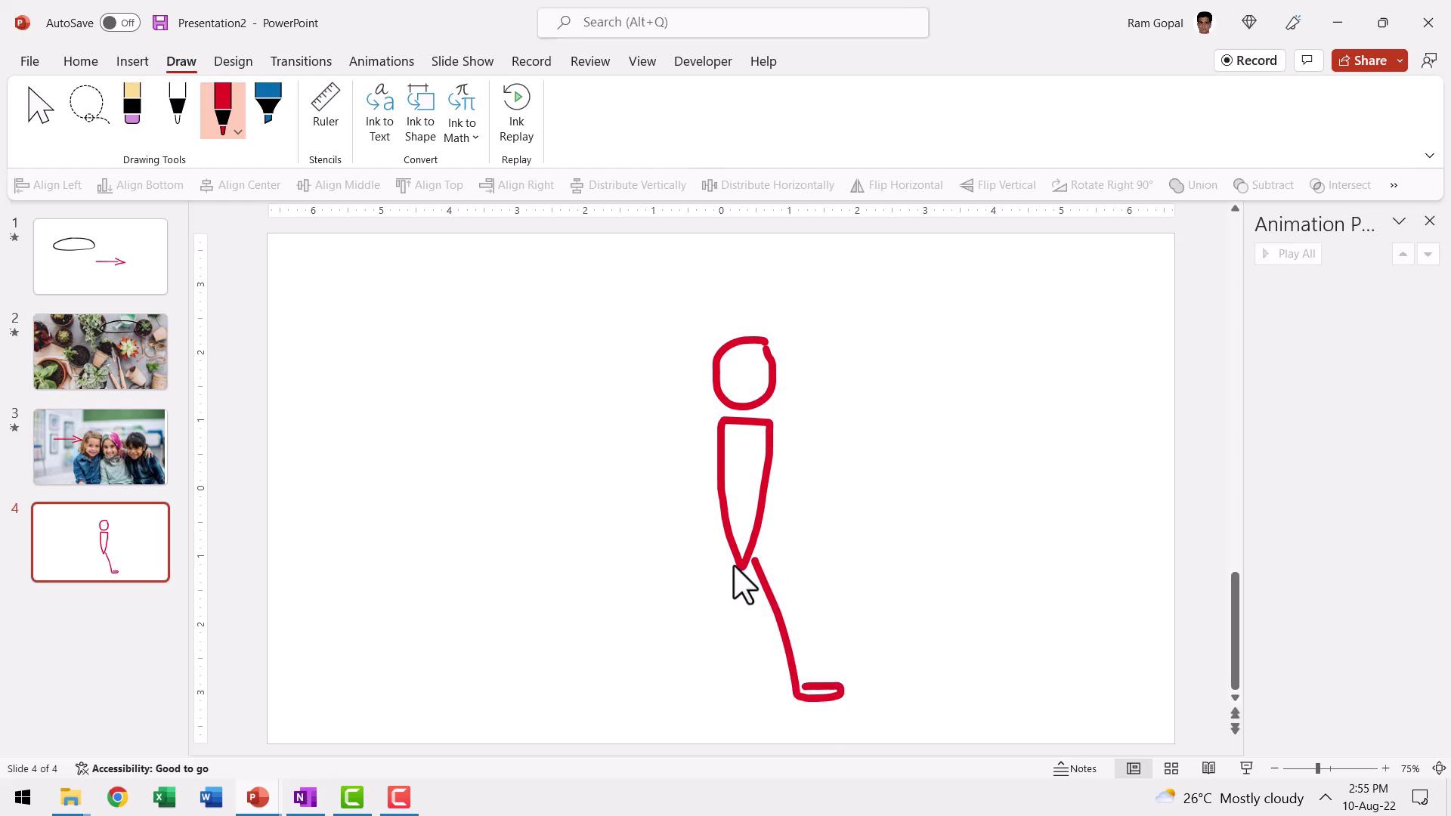
pyautogui.moveTo(737, 567)
pyautogui.mouseDown()
pyautogui.moveTo(714, 673)
pyautogui.moveTo(686, 682)
pyautogui.mouseUp()
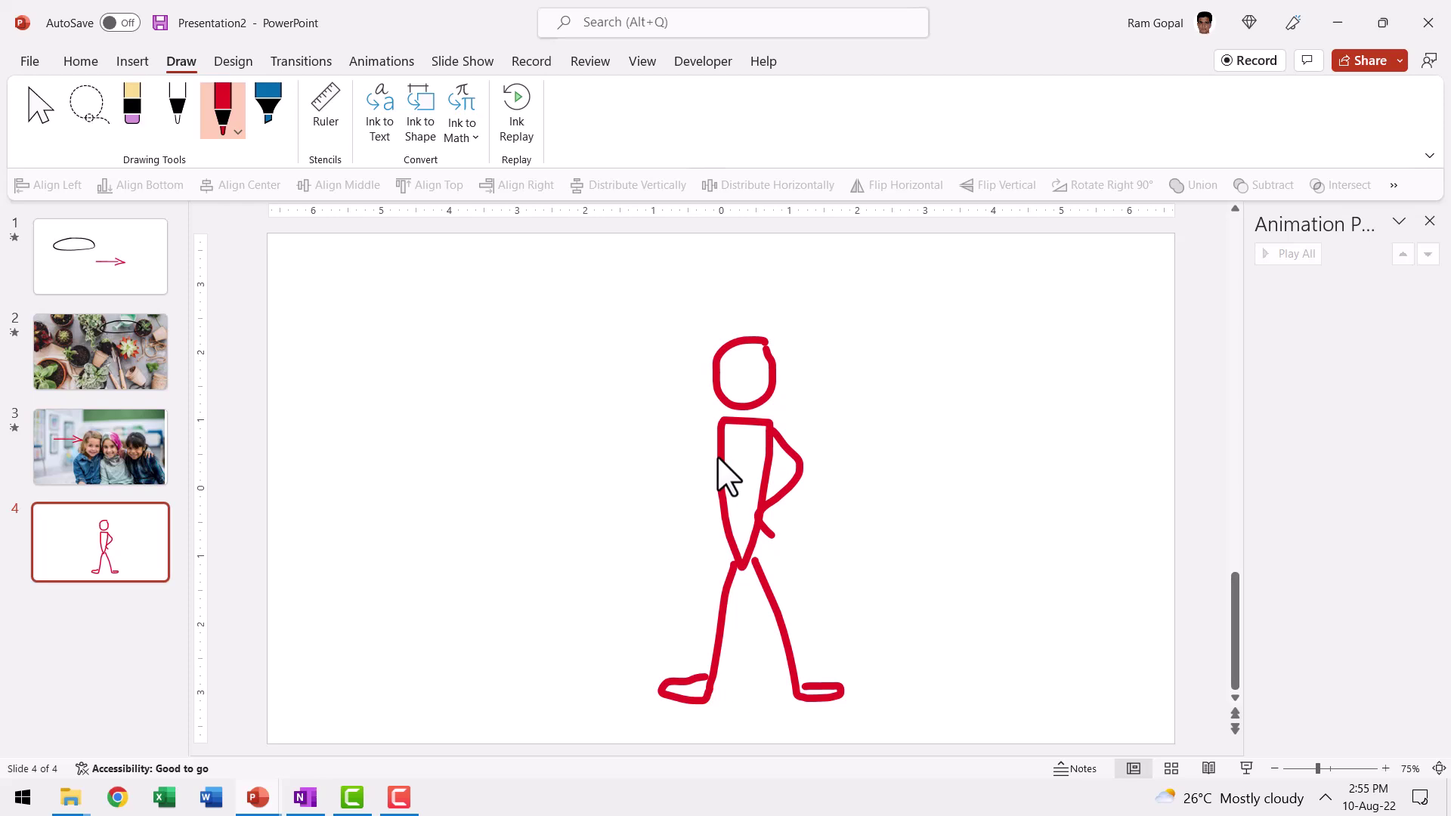
pyautogui.moveTo(721, 467); pyautogui.dragTo(661, 359)
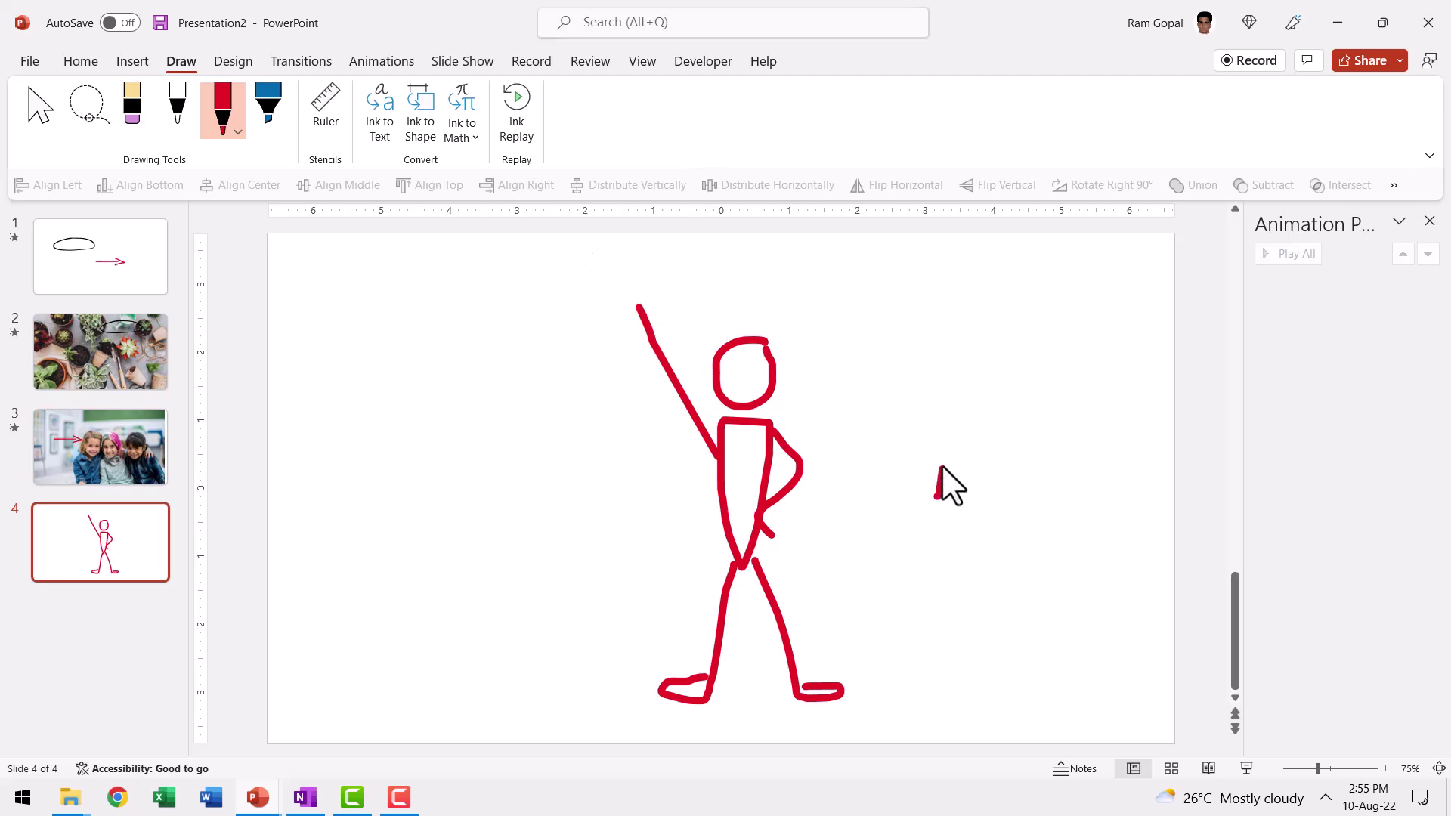
# - Sketch a flag, flip it horizontally and move it onto the raised arm's tip
pyautogui.moveTo(954, 468); pyautogui.dragTo(987, 455)
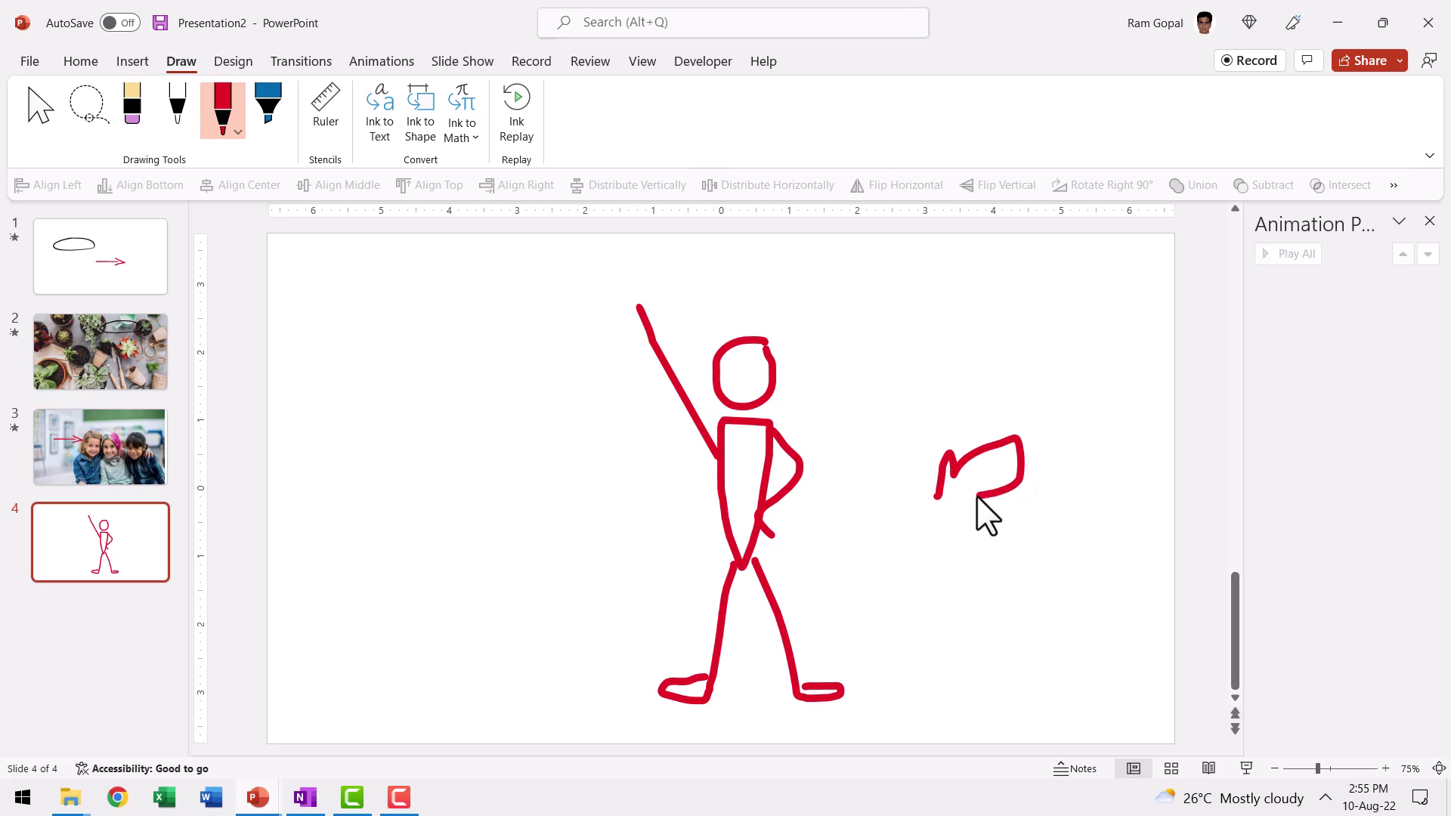
pyautogui.moveTo(942, 506); pyautogui.dragTo(932, 504)
pyautogui.click(1007, 470)
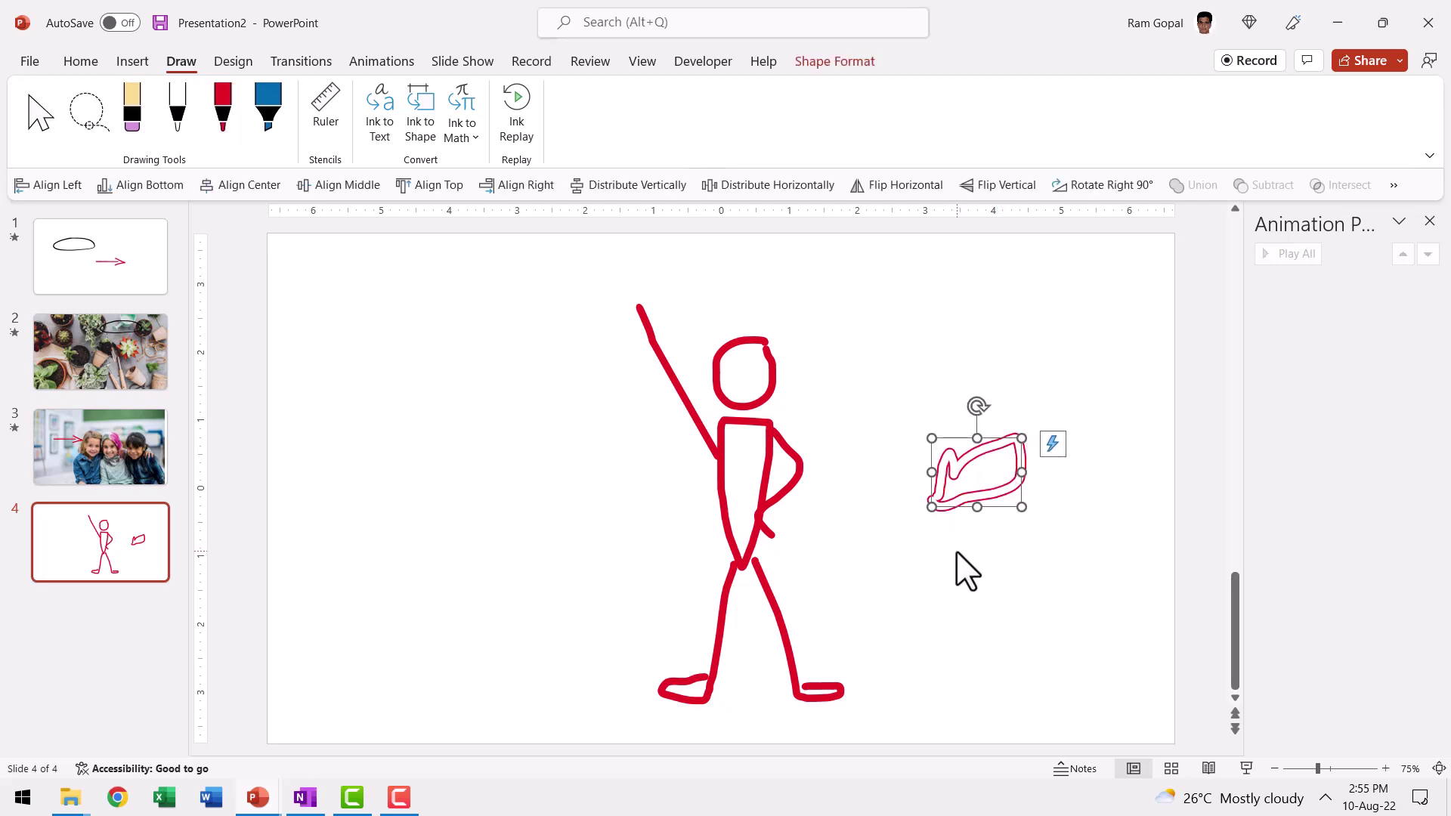
pyautogui.click(897, 185)
pyautogui.moveTo(1016, 490); pyautogui.dragTo(635, 301)
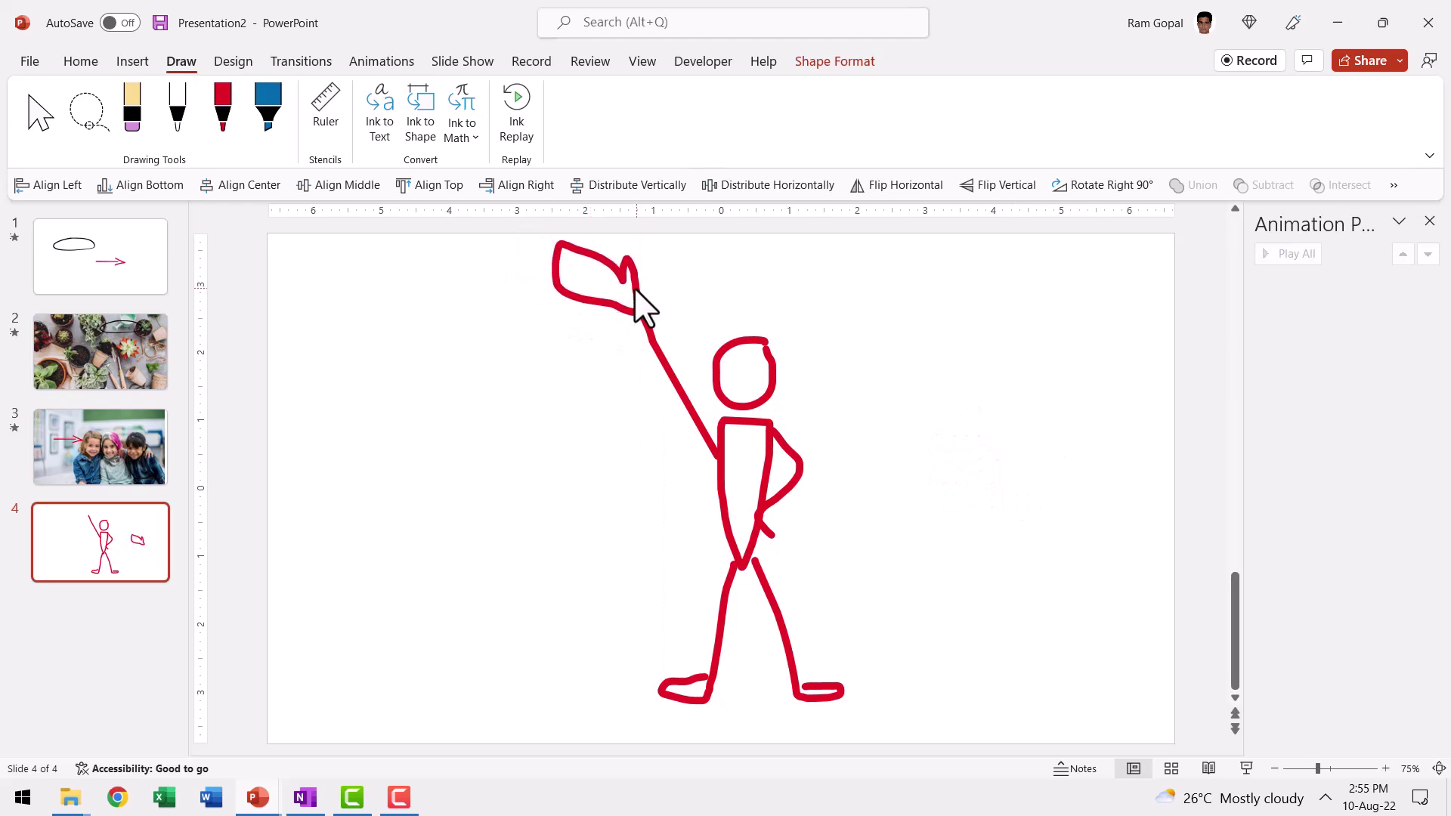
pyautogui.click(973, 508)
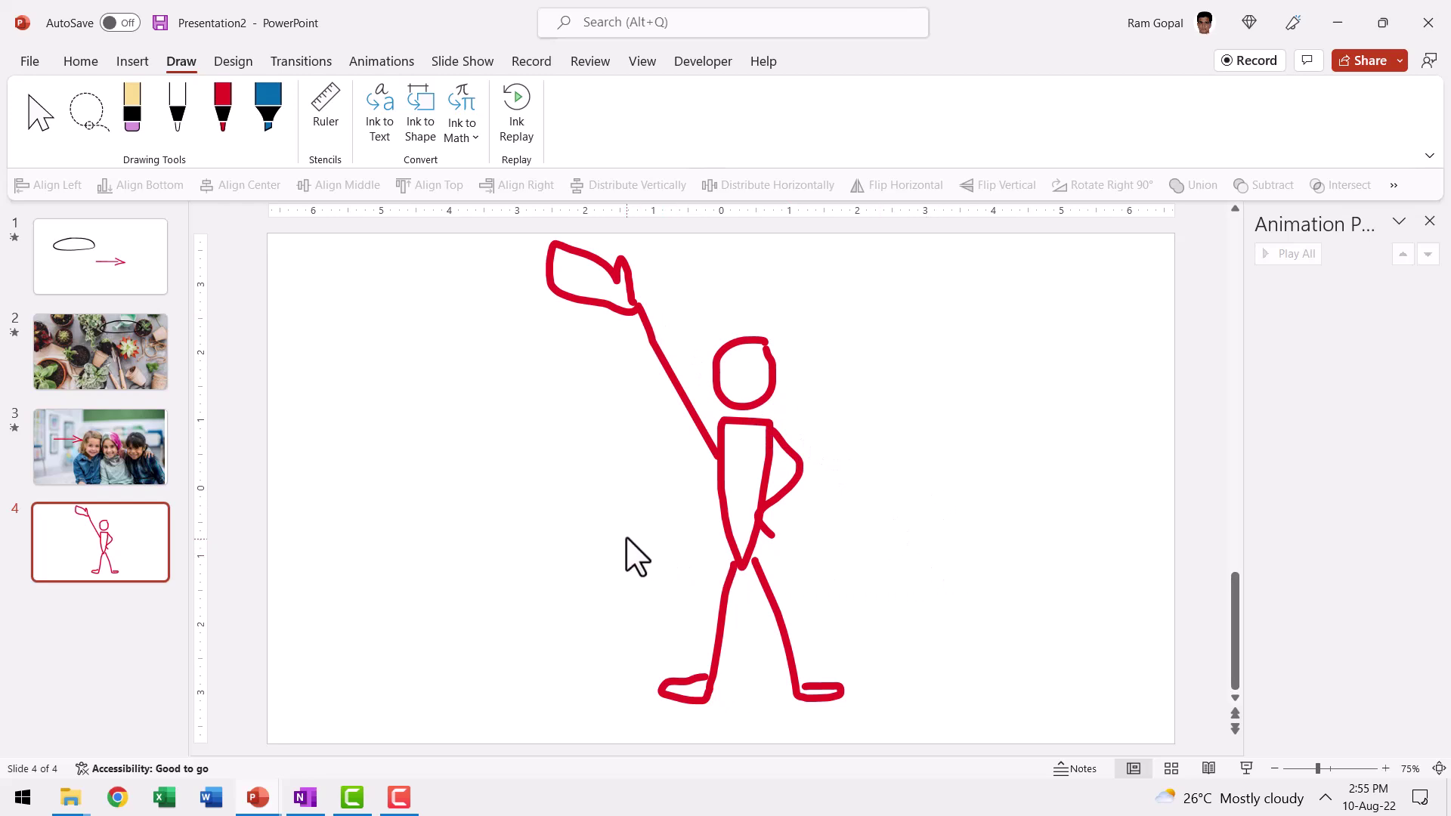
# - Add a 'Hi!' text box left of the stick man and enlarge its font size
pyautogui.click(81, 62)
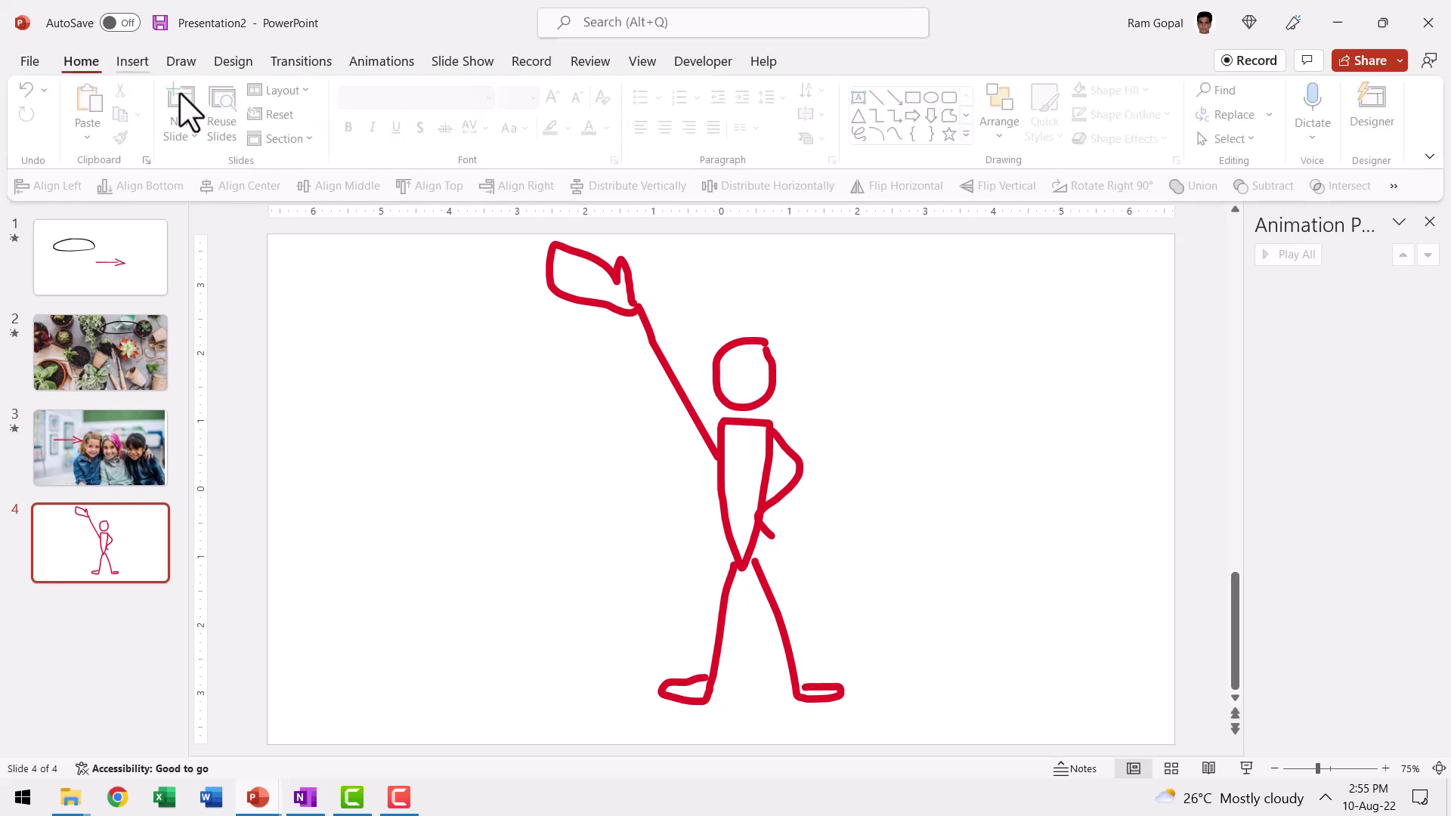
pyautogui.click(882, 108)
pyautogui.click(446, 414)
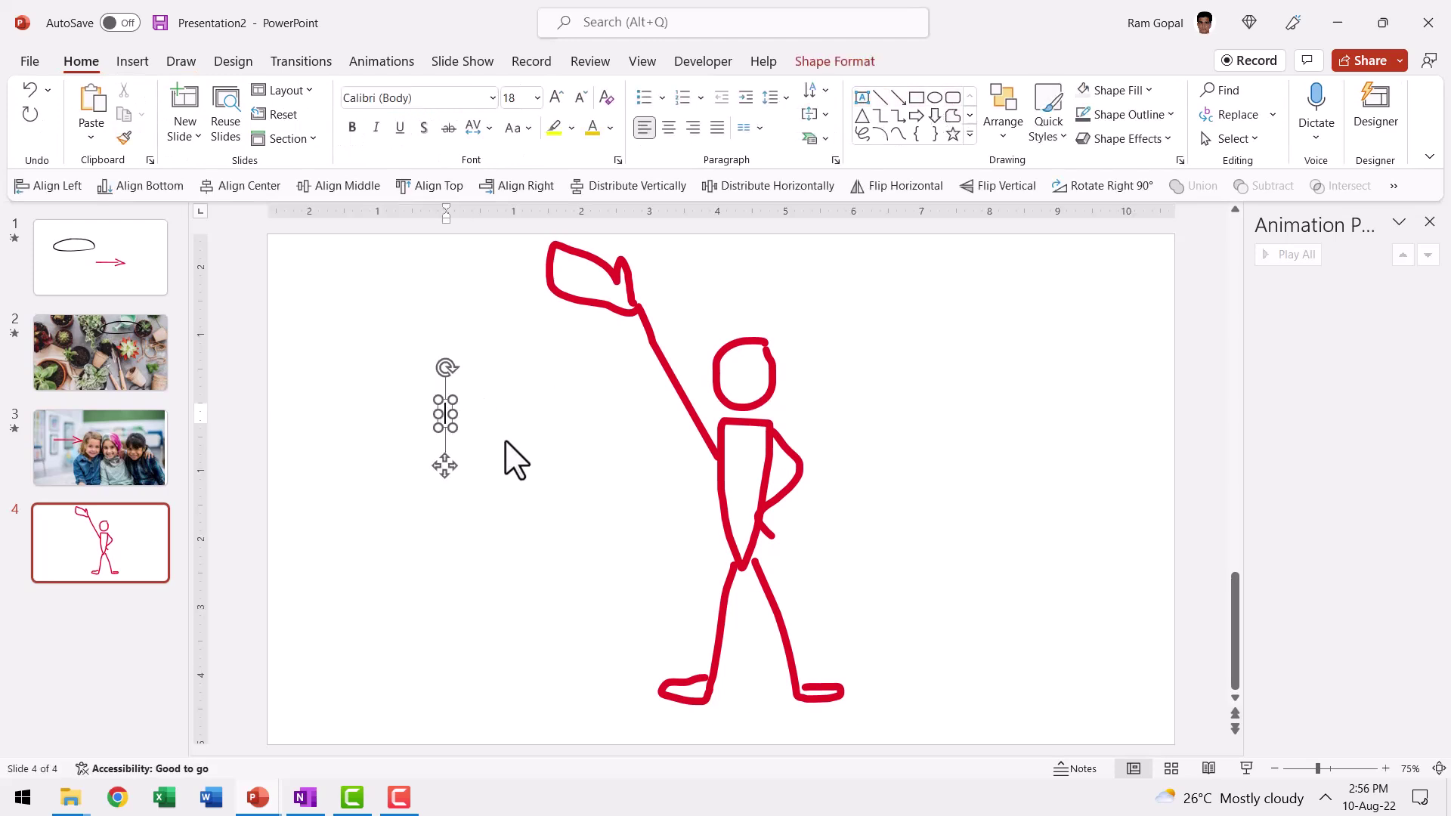
pyautogui.write('Hi!')
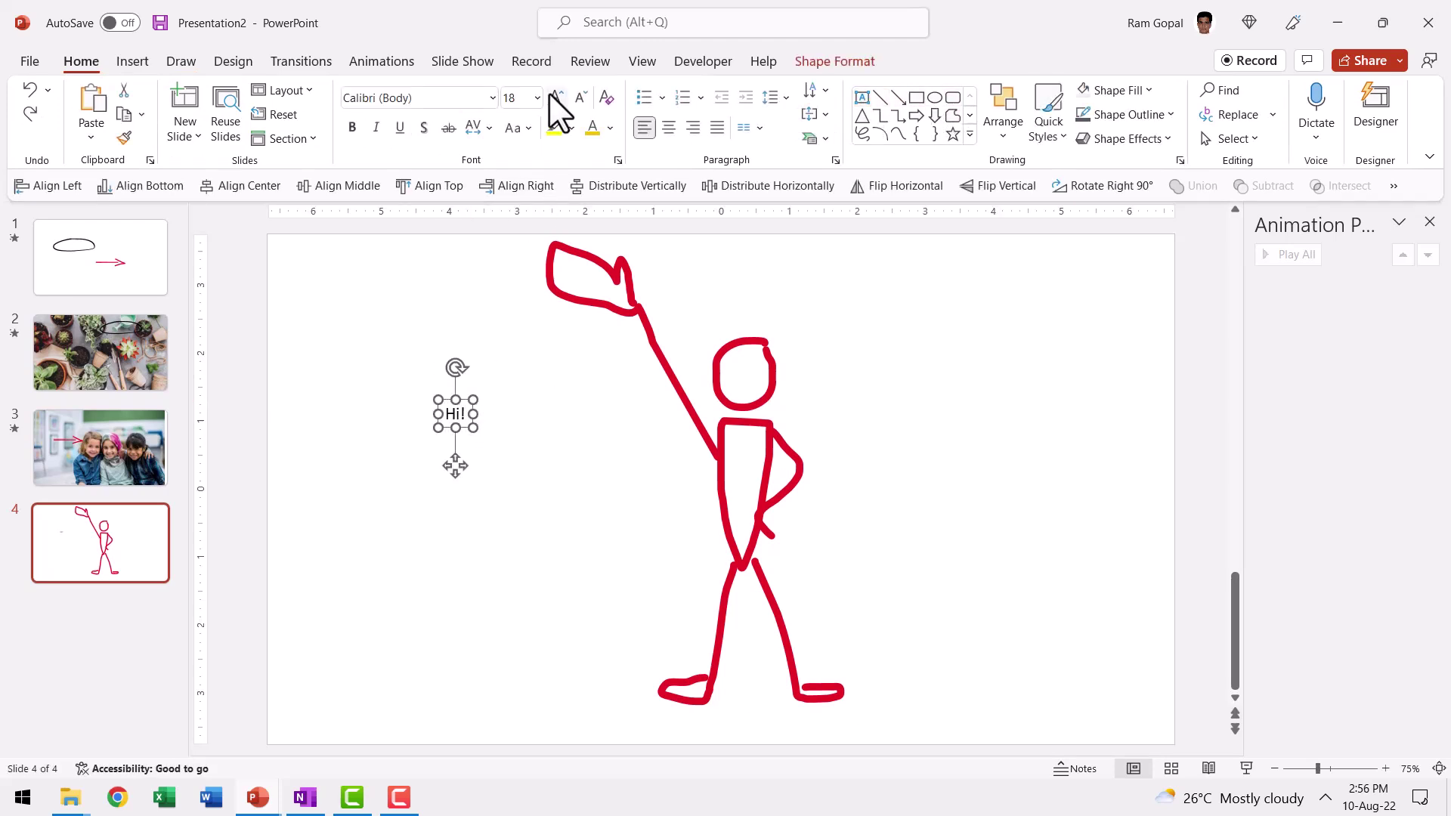
pyautogui.click(539, 97)
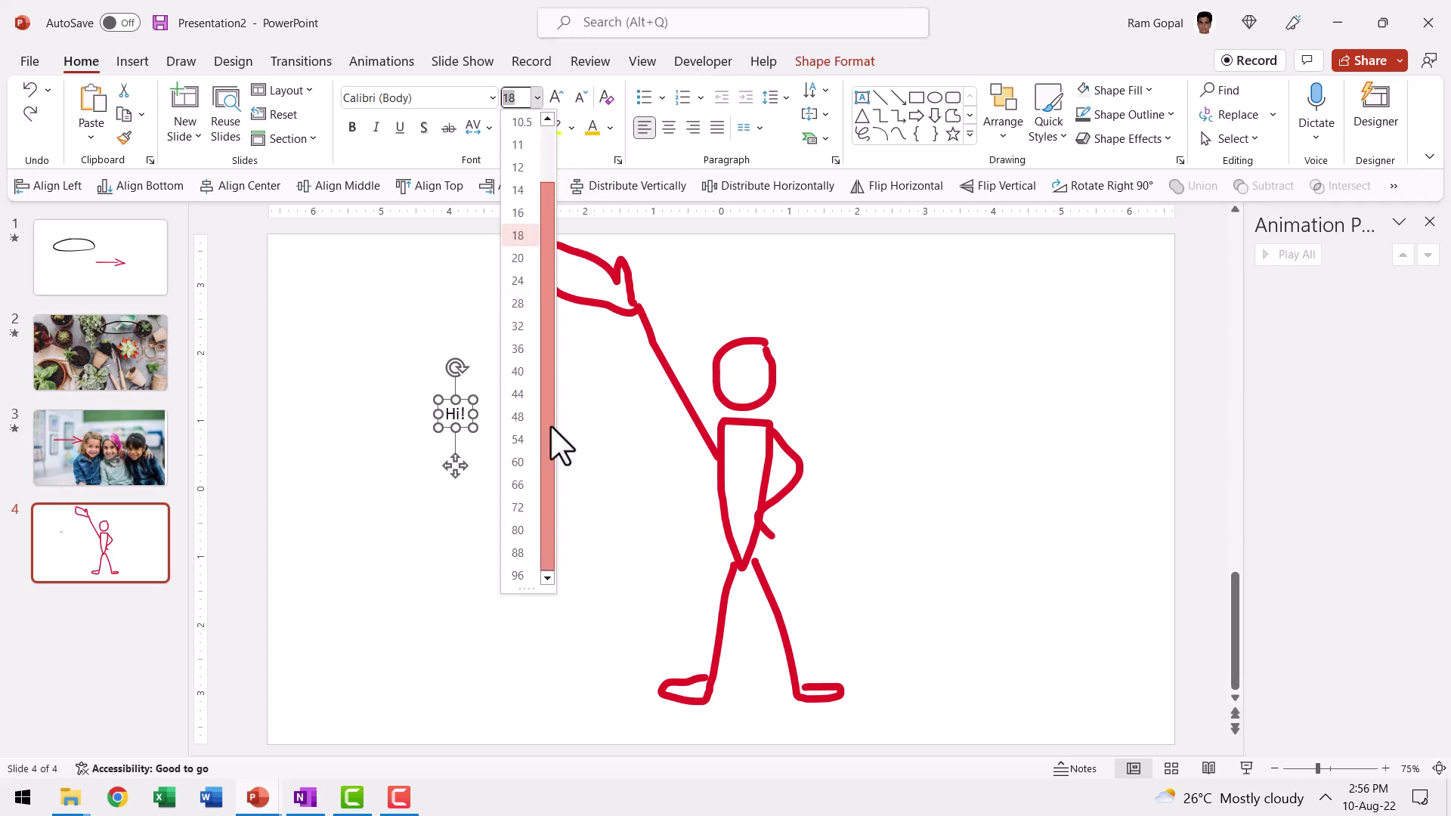
pyautogui.scroll(-2, 522, 453)
pyautogui.click(519, 575)
pyautogui.click(554, 98)
pyautogui.click(554, 98)
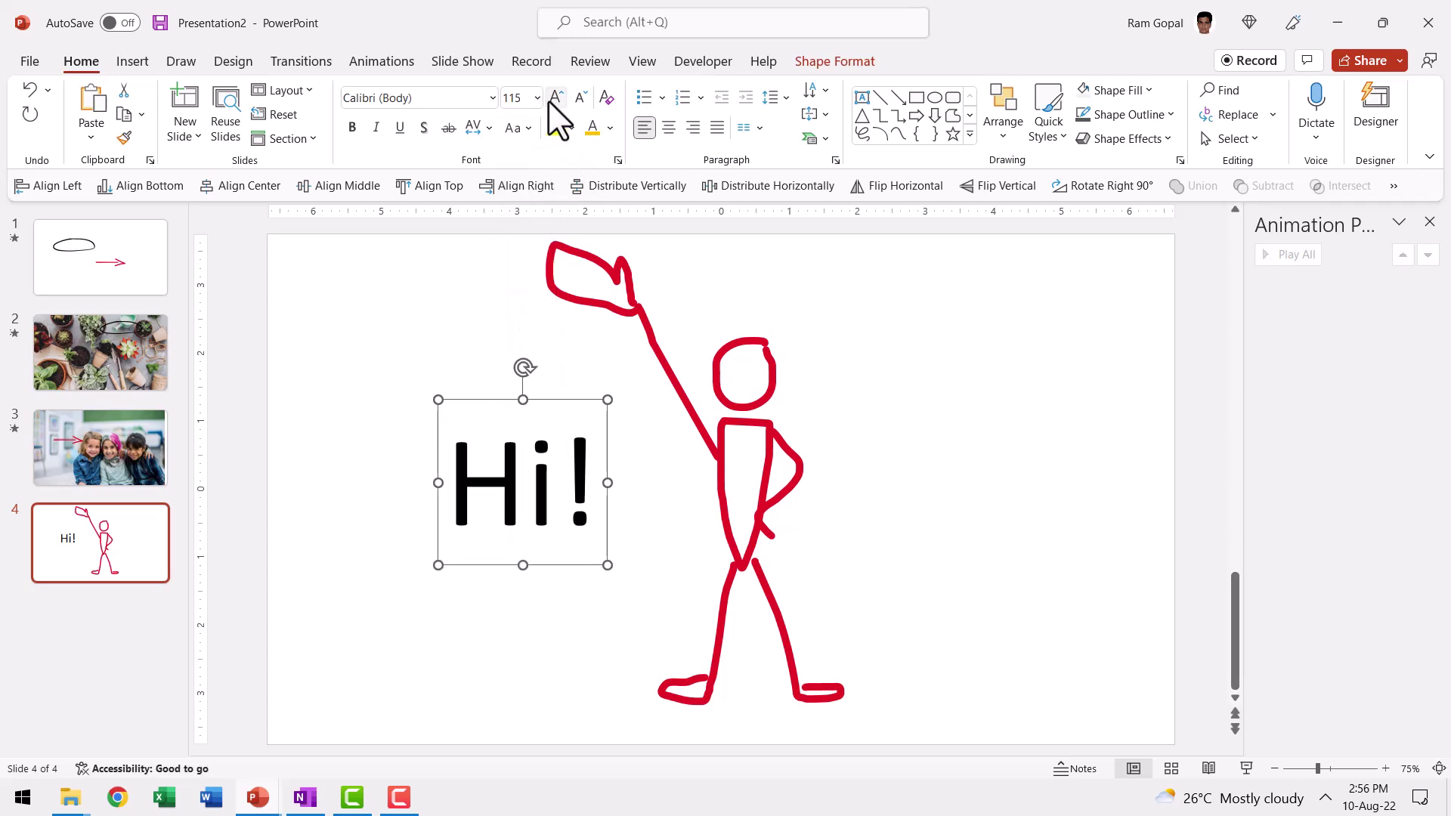
pyautogui.hotkey('ctrl', 'shift', '>')
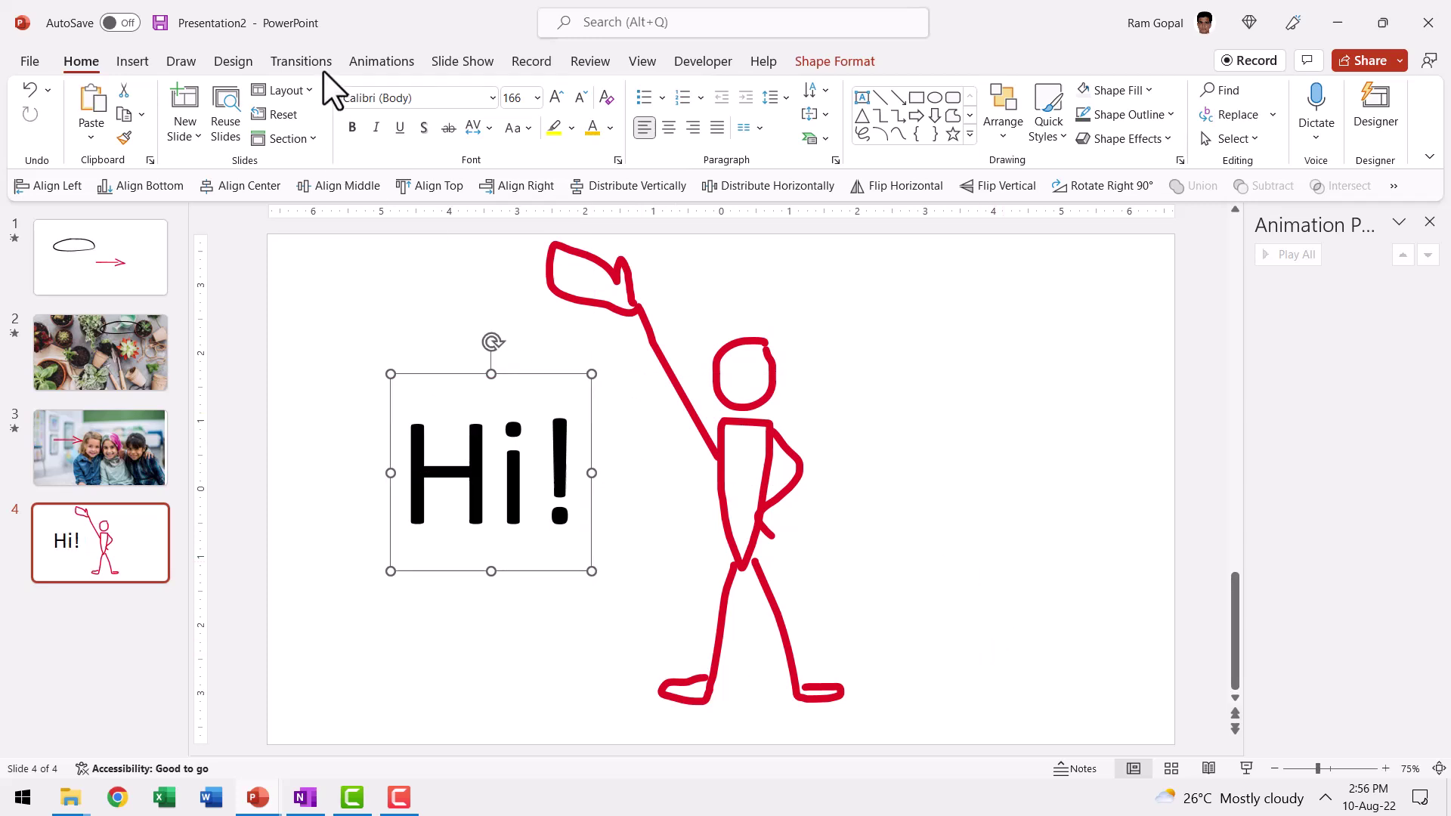
# - Select all the stick man's ink strokes and apply the Replay animation
pyautogui.click(381, 62)
pyautogui.click(786, 397)
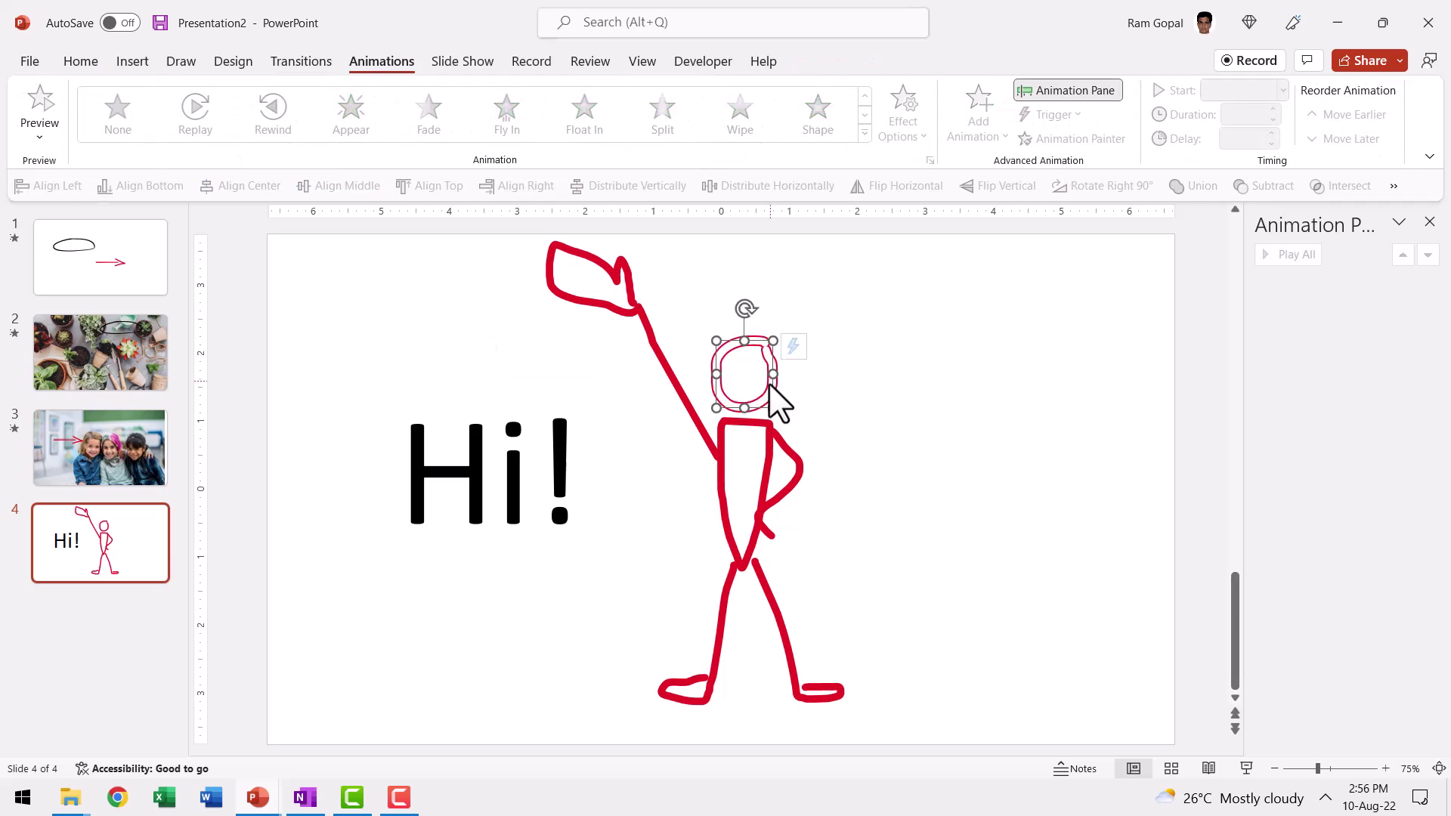
pyautogui.keyDown('shift'); pyautogui.click(749, 447); pyautogui.keyUp('shift')
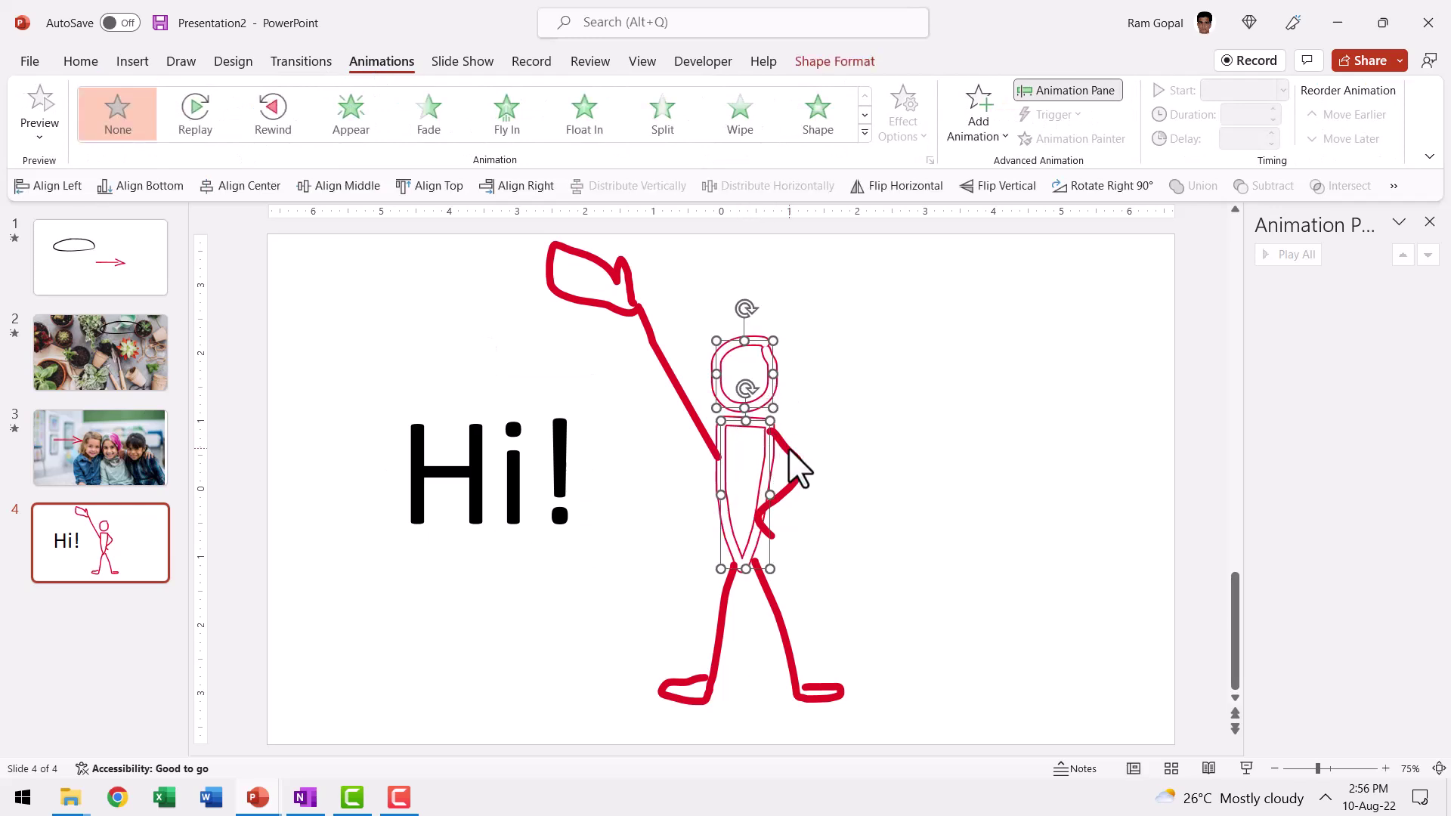
pyautogui.keyDown('shift'); pyautogui.click(791, 453); pyautogui.keyUp('shift')
pyautogui.keyDown('shift'); pyautogui.click(680, 390); pyautogui.keyUp('shift')
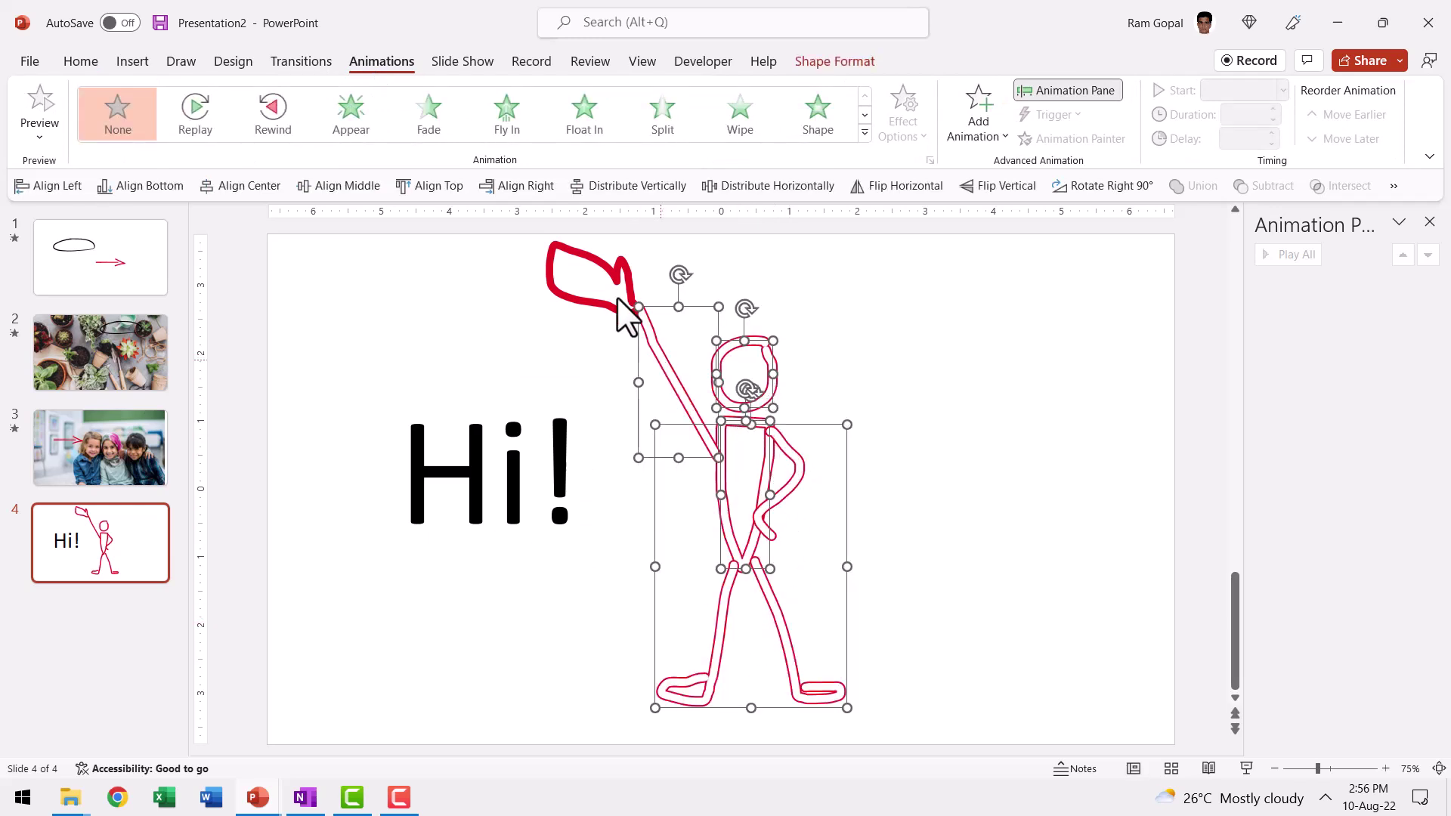
pyautogui.keyDown('shift'); pyautogui.click(618, 273); pyautogui.keyUp('shift')
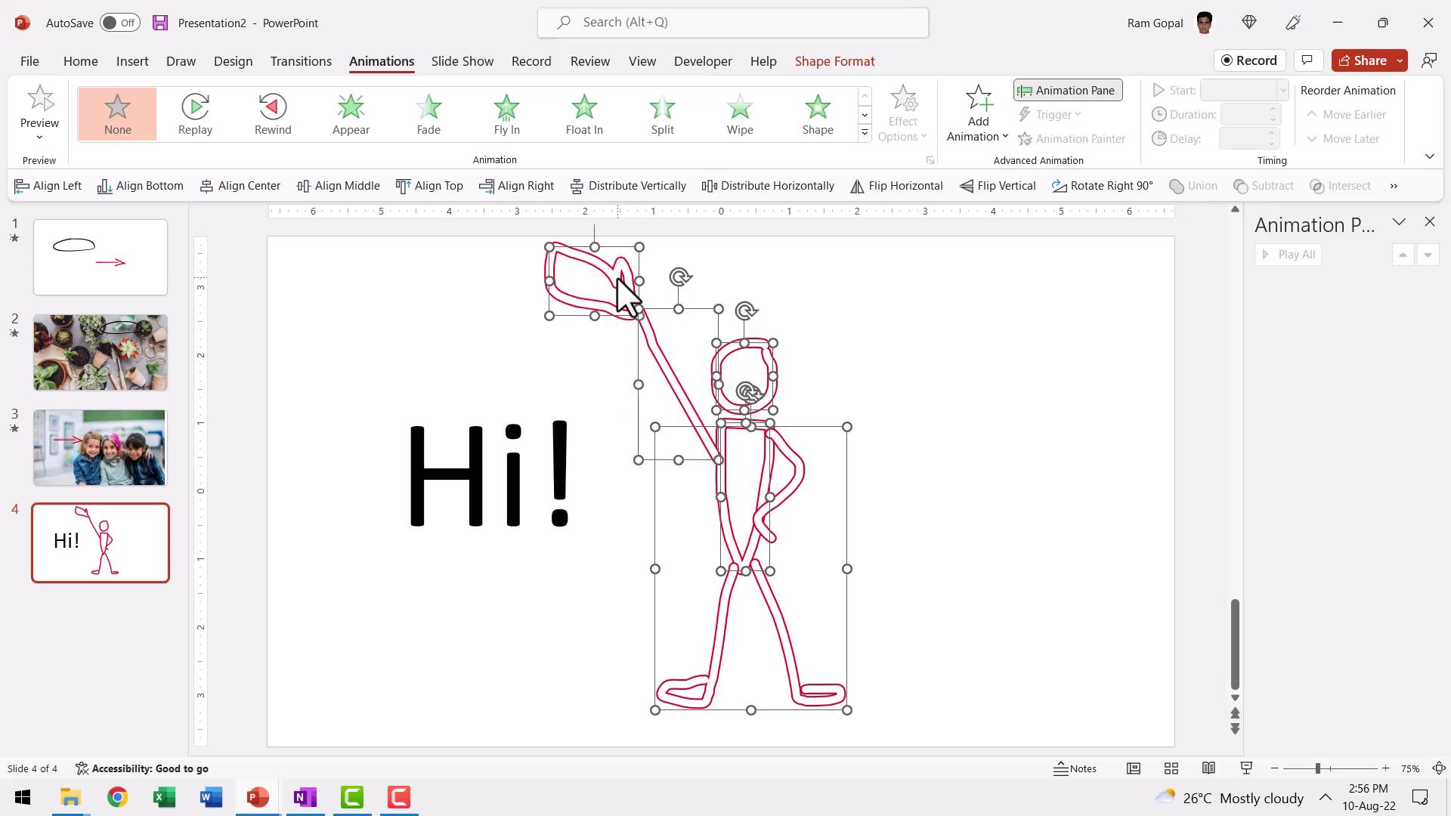
pyautogui.click(186, 116)
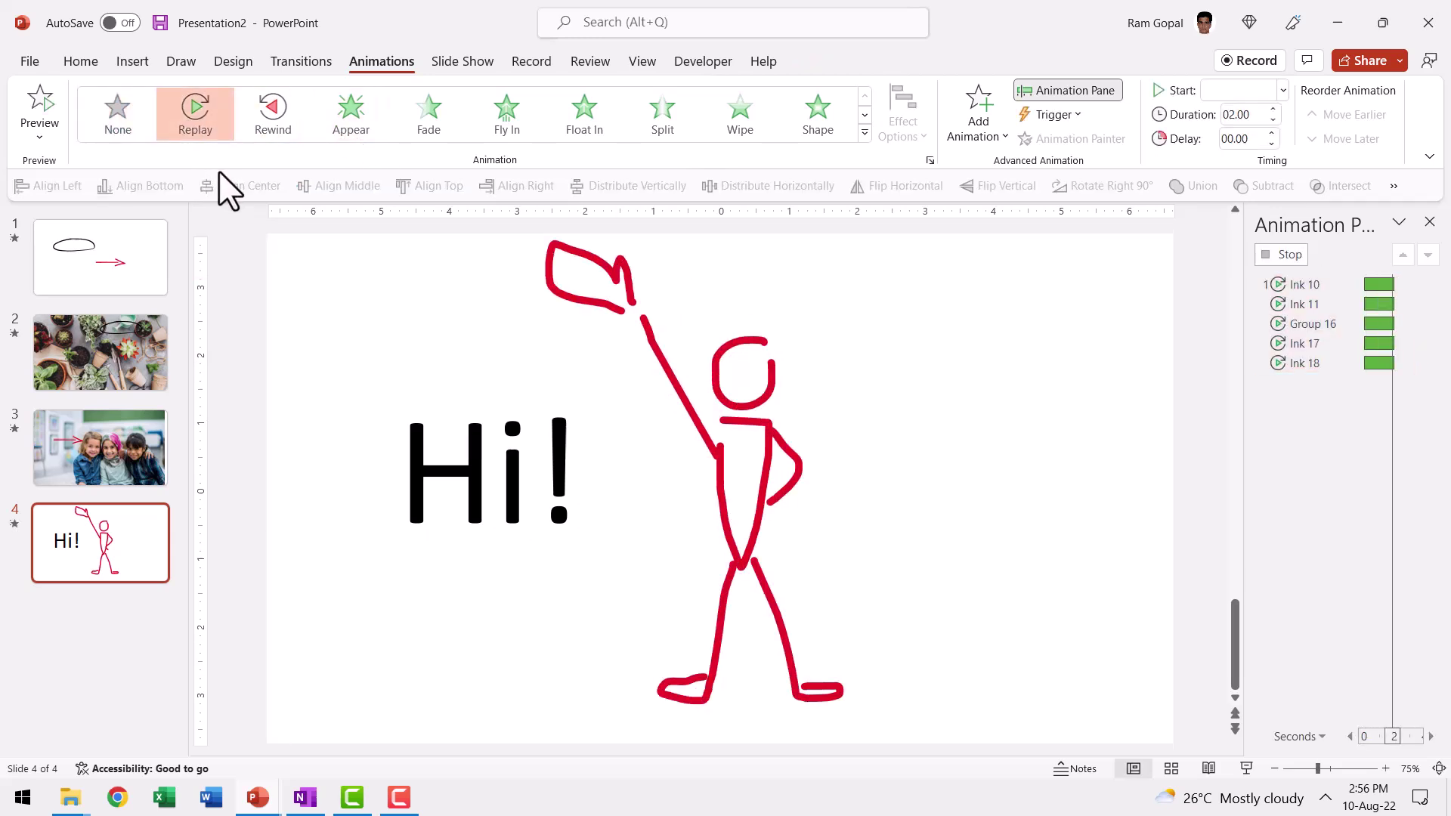
# - Set stroke animations to 00.50 duration, After Previous, with the first stroke On Click
pyautogui.click(1248, 115)
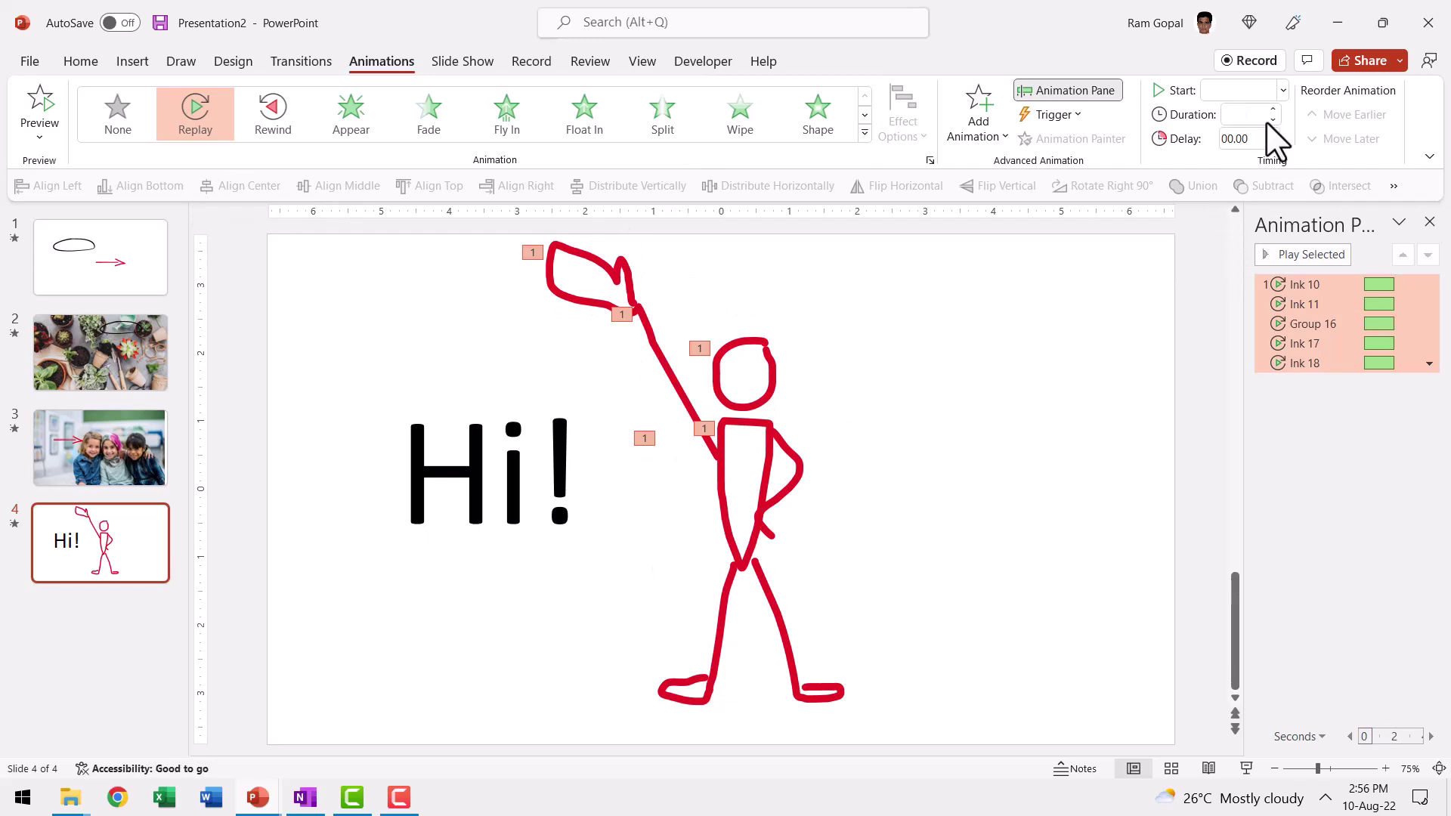
pyautogui.click(1273, 119)
pyautogui.click(1272, 119)
pyautogui.click(1272, 119)
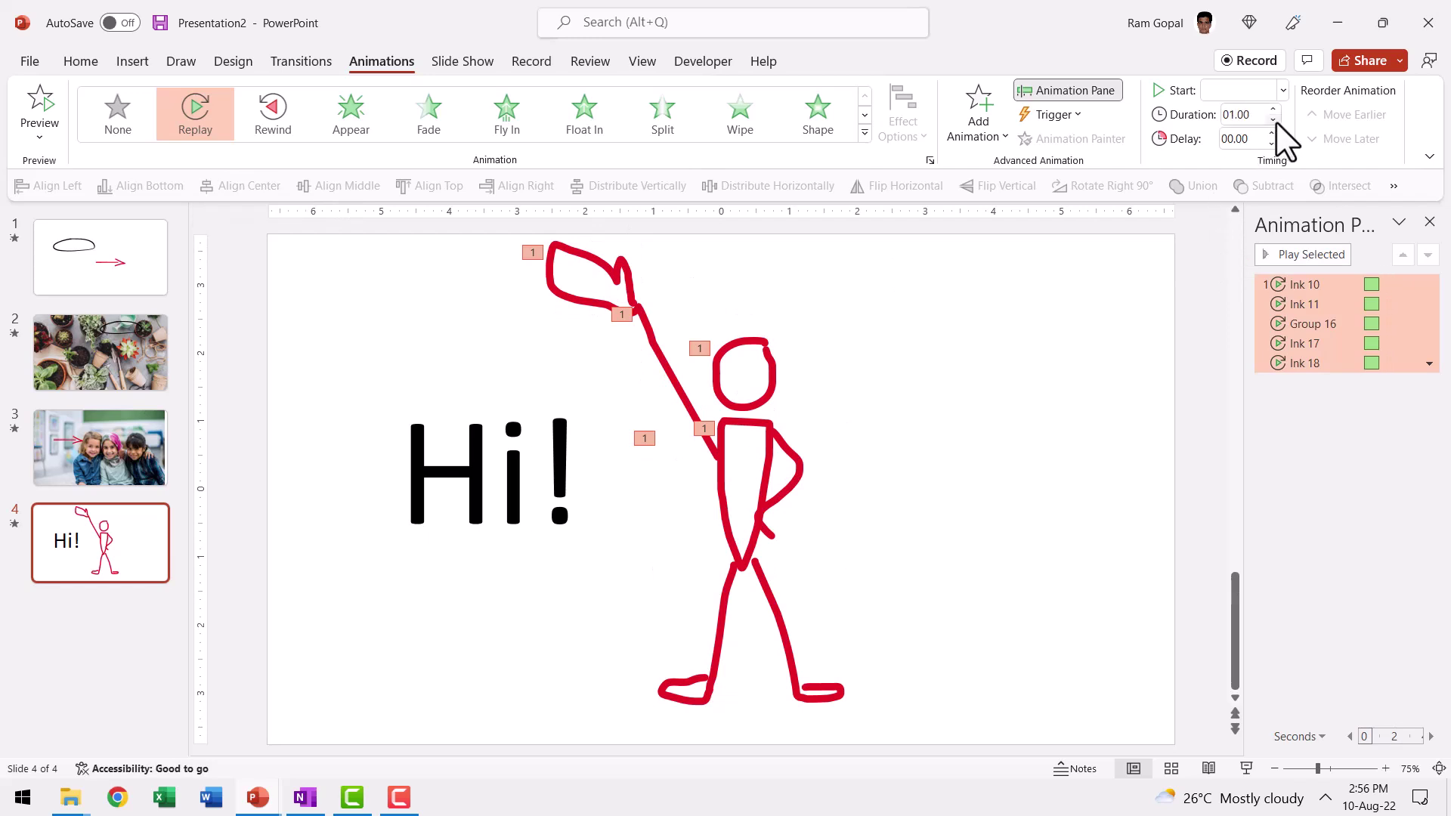
pyautogui.click(1282, 91)
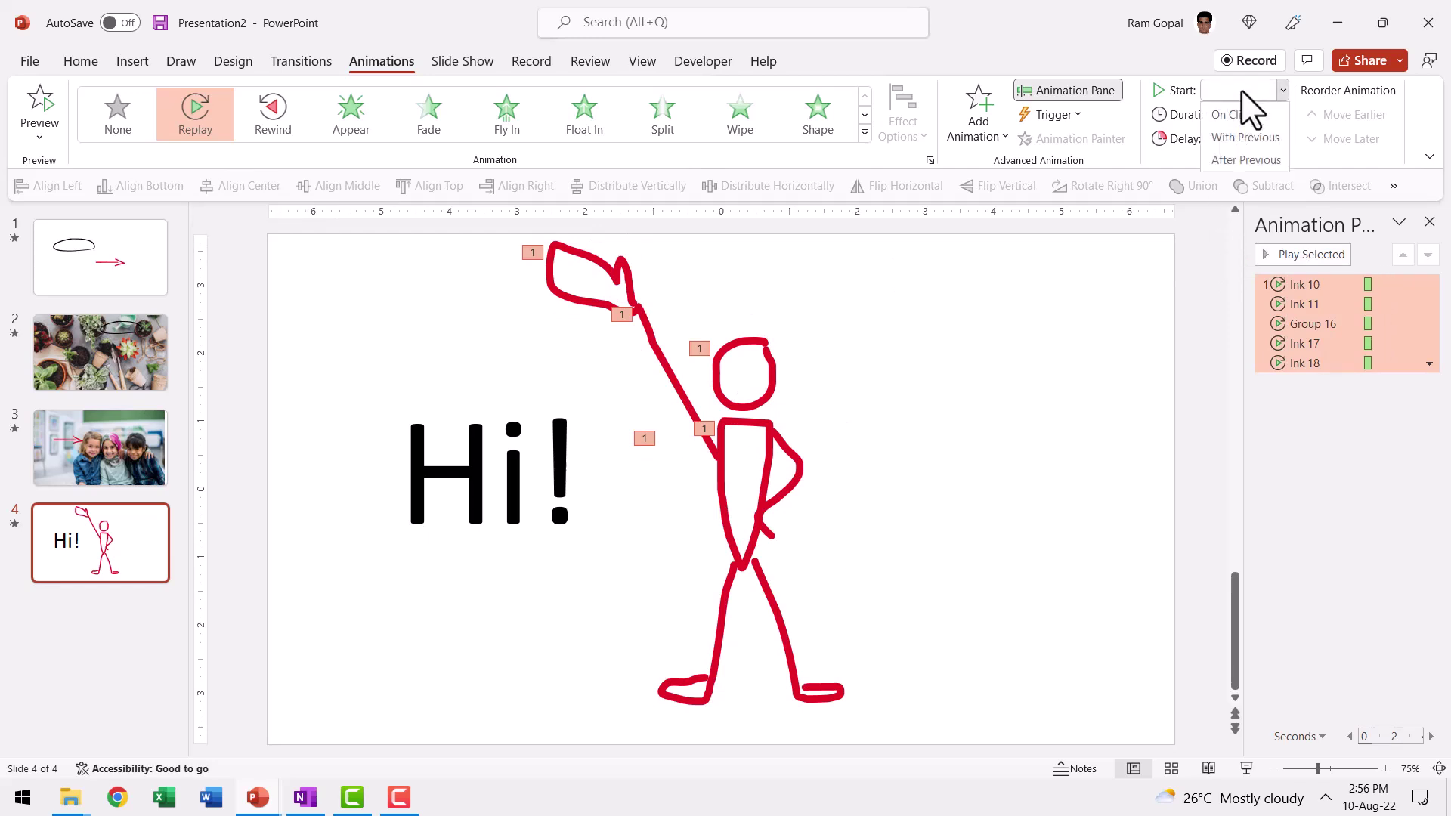
pyautogui.click(1246, 161)
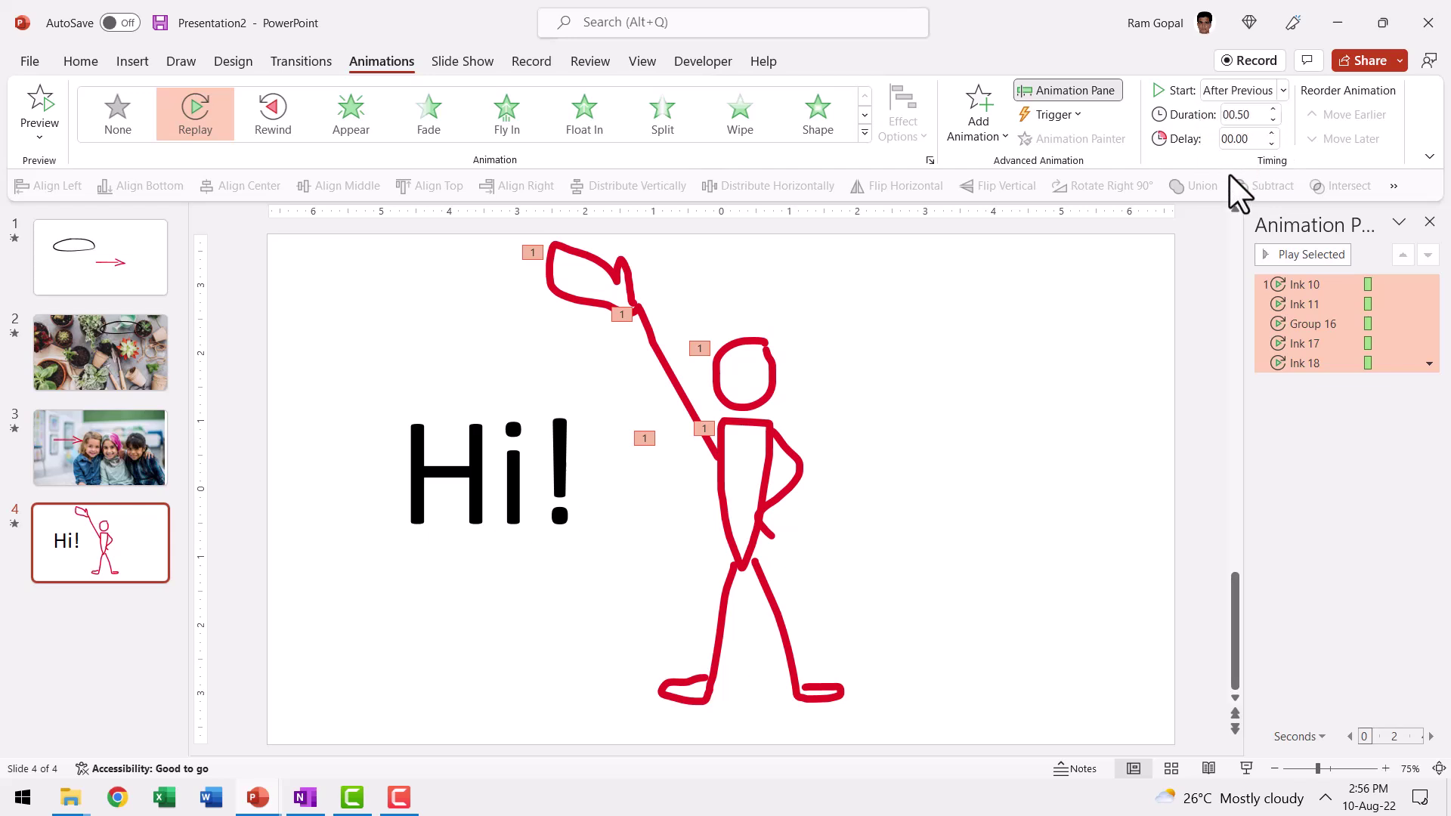
pyautogui.click(1304, 284)
pyautogui.click(1282, 91)
pyautogui.click(1246, 117)
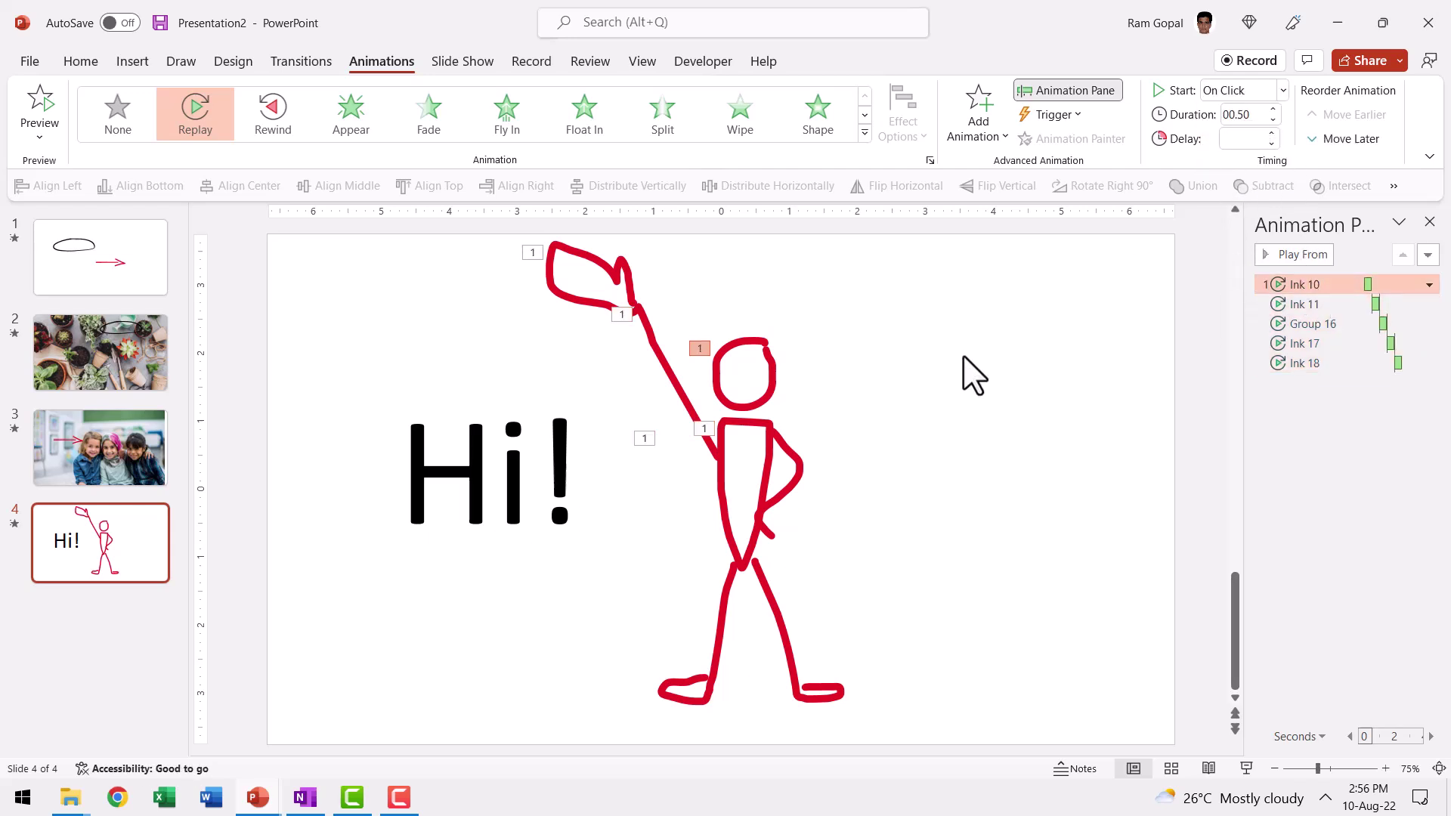
# - Give 'Hi!' a Float In entrance, With Previous, with a shortened duration
pyautogui.click(587, 468)
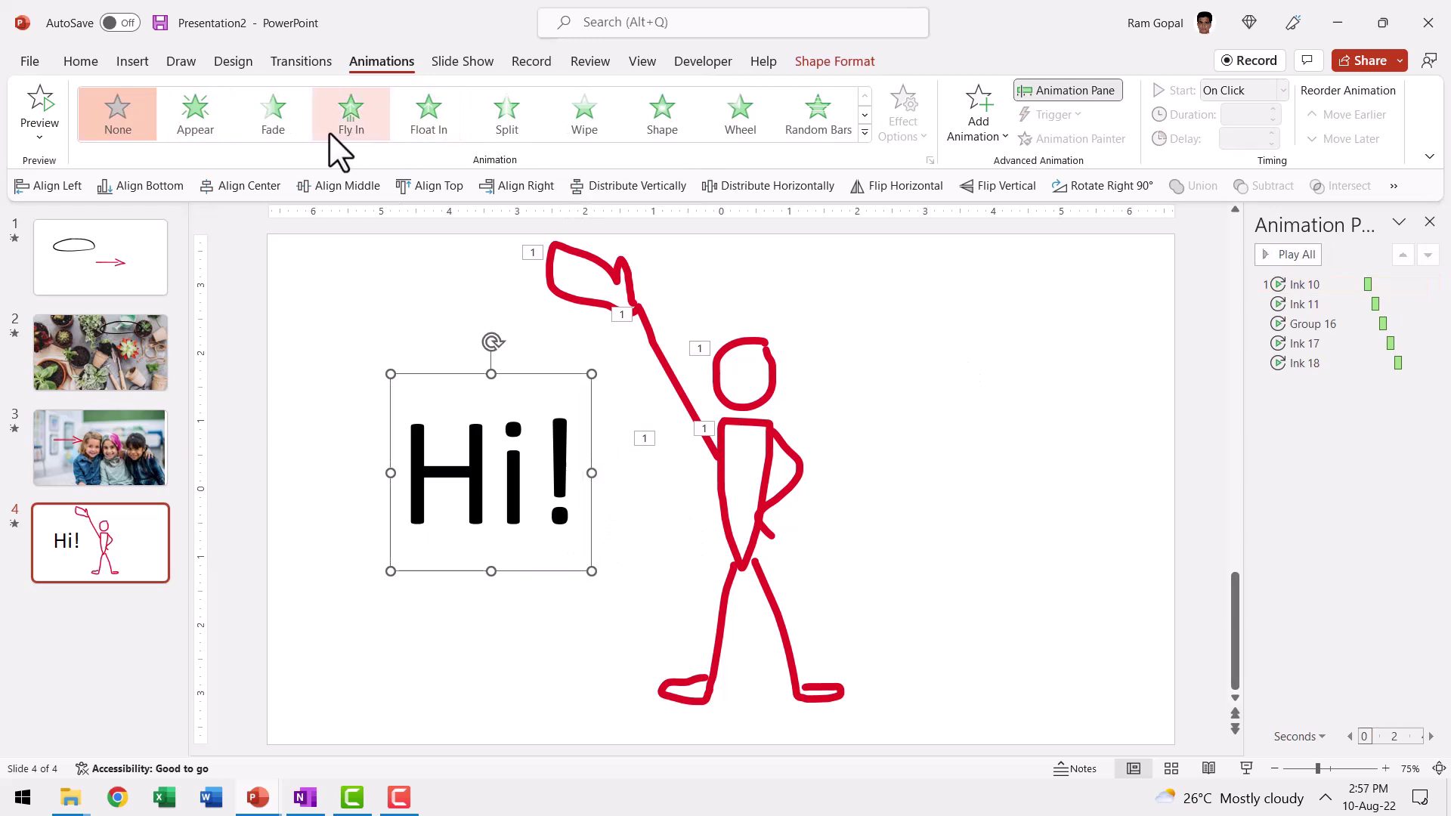
pyautogui.click(429, 114)
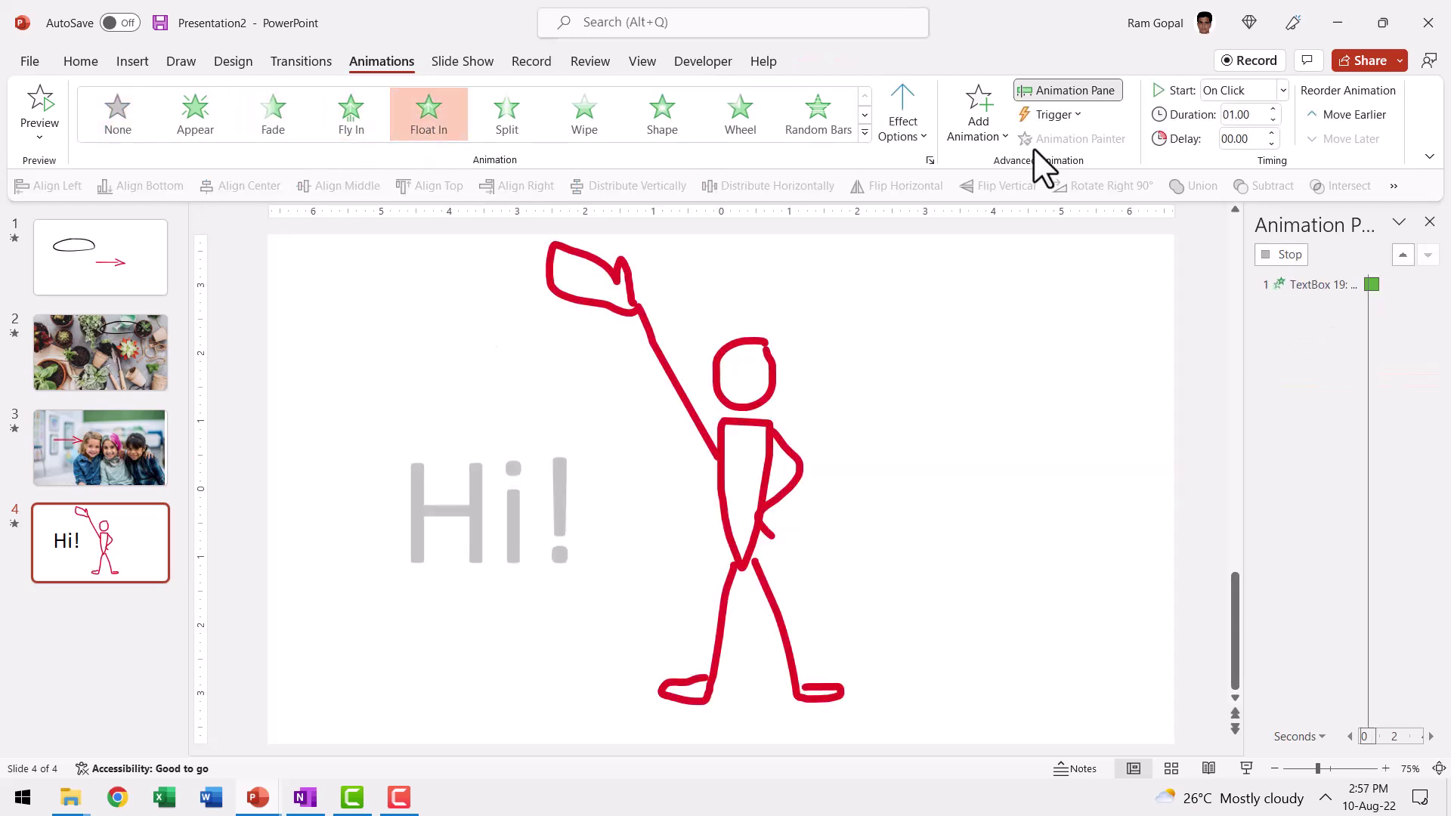
pyautogui.click(1225, 90)
pyautogui.click(1236, 131)
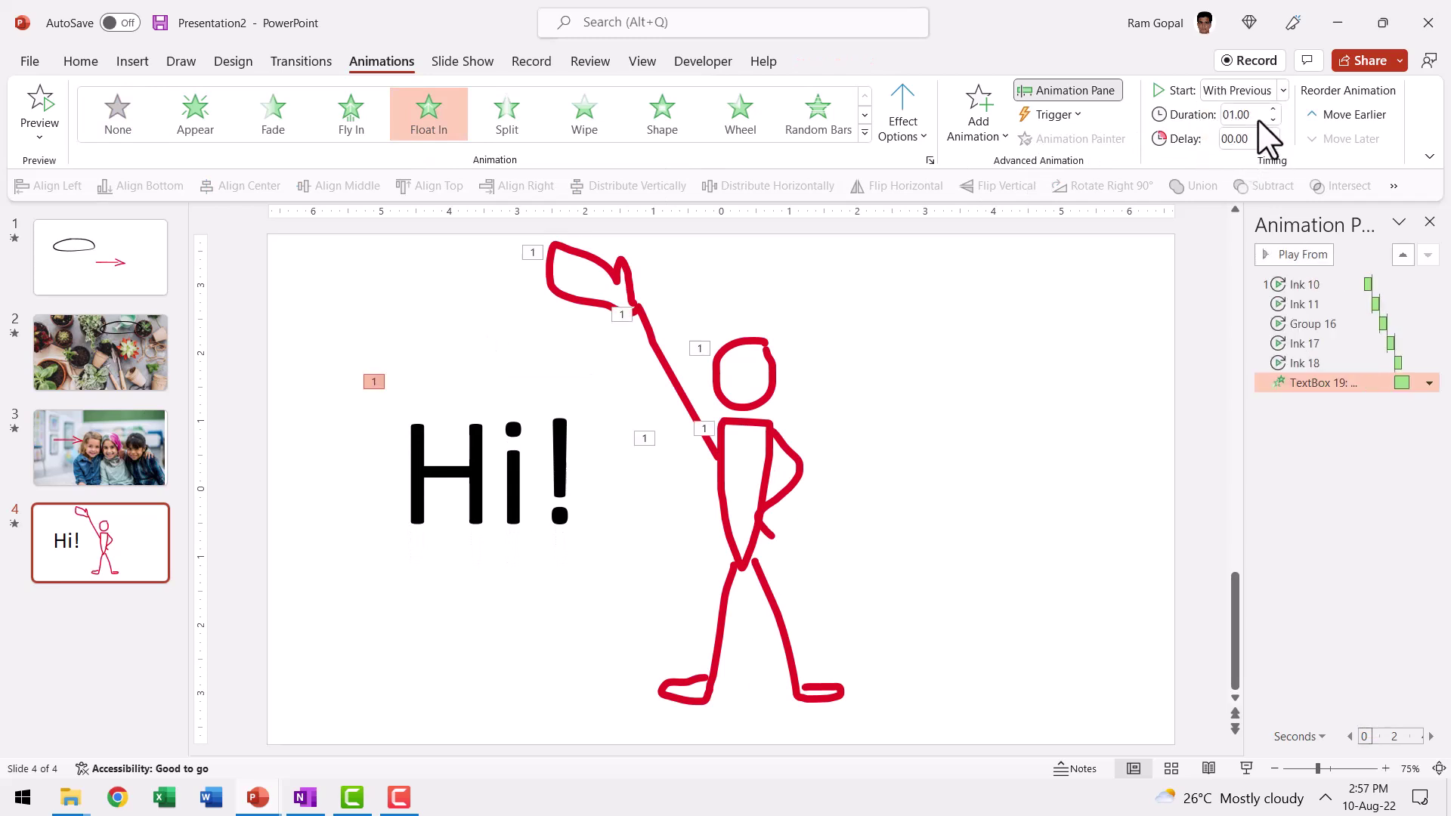
pyautogui.click(1275, 120)
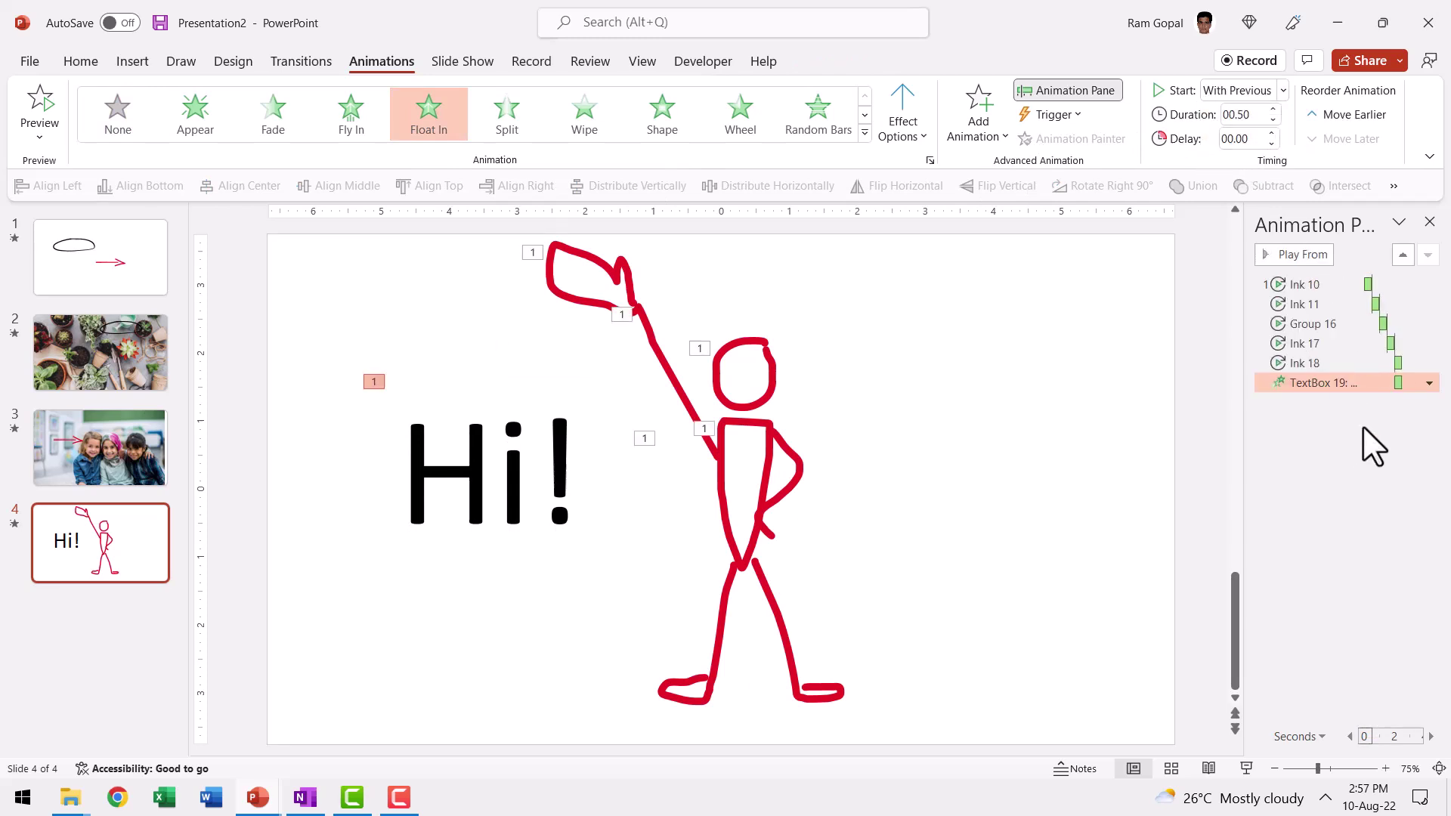